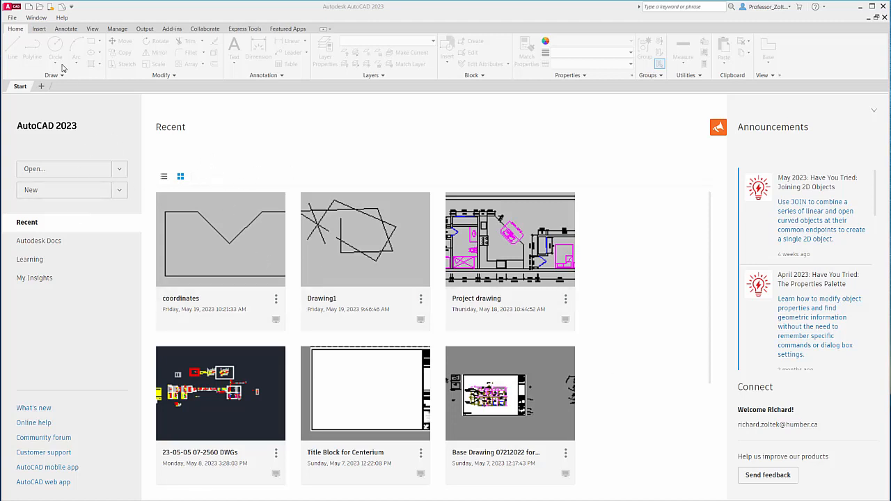
left_click(13, 21)
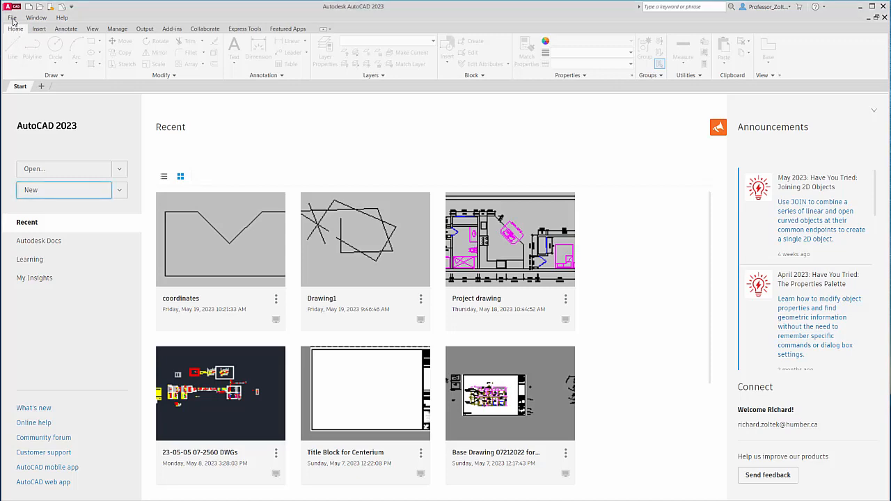
left_click(12, 18)
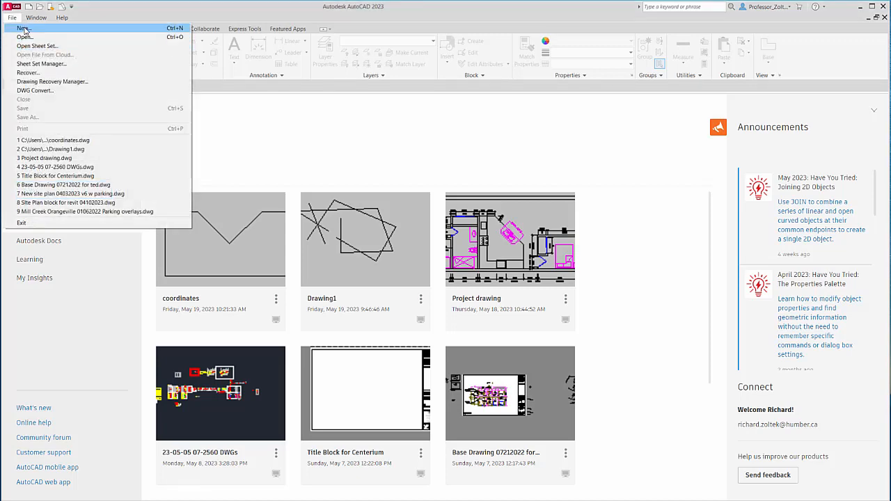
left_click(24, 29)
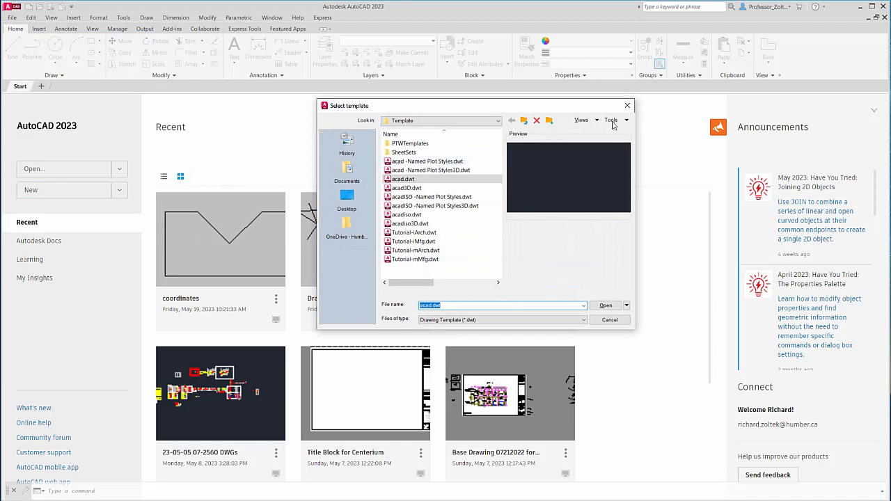
left_click(628, 106)
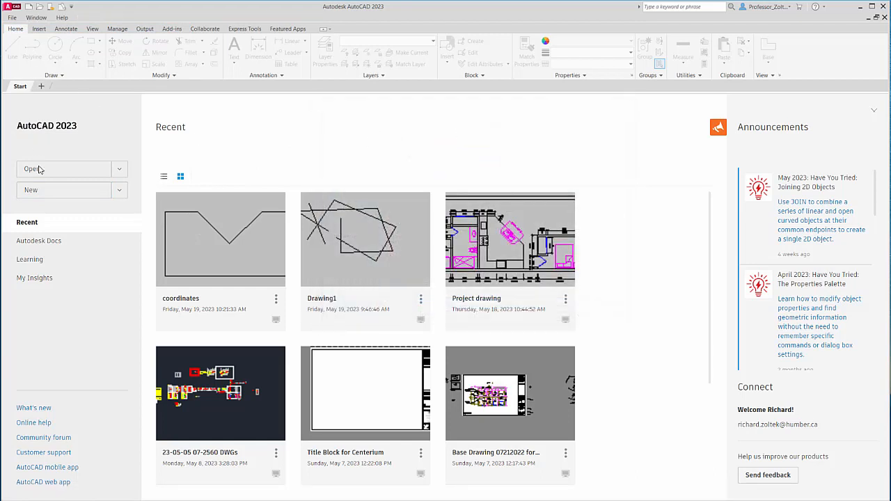
- Start a new drawing from the acad.dwt template
left_click(122, 192)
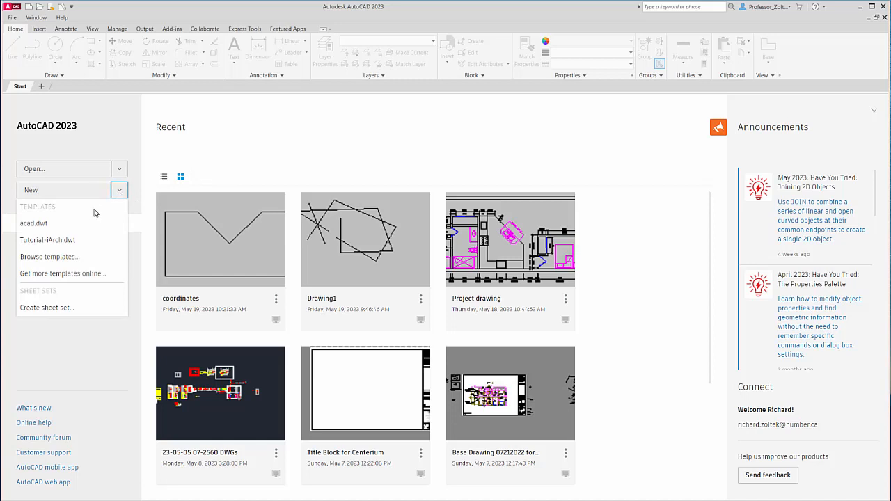
left_click(35, 224)
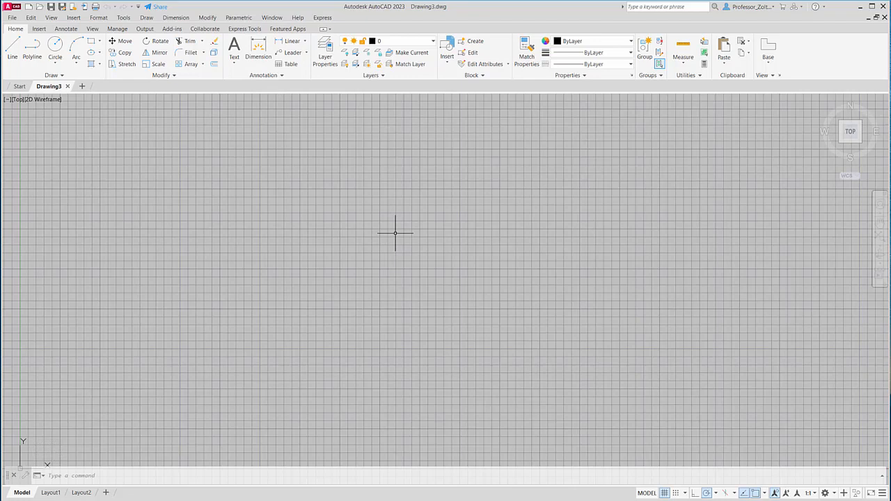
- Configure the drawing units with a decimal length precision of 0 and an insertion scale in millimeters
type("UNITS")
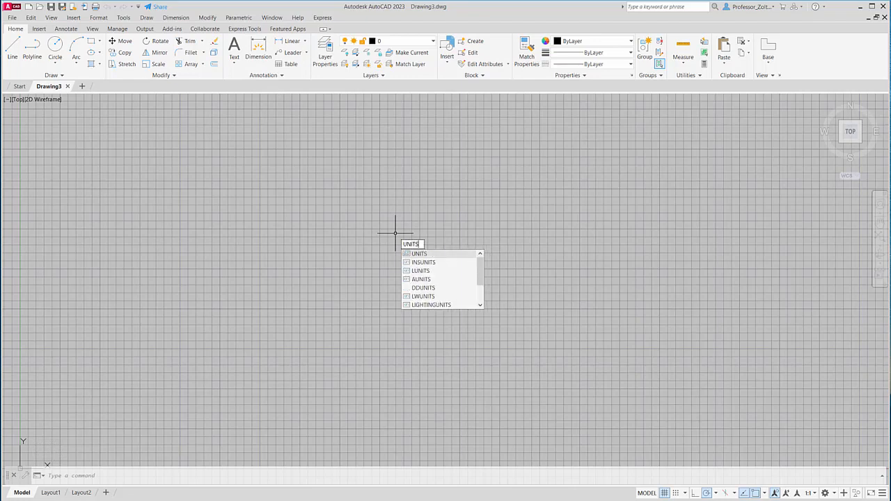
key("Return")
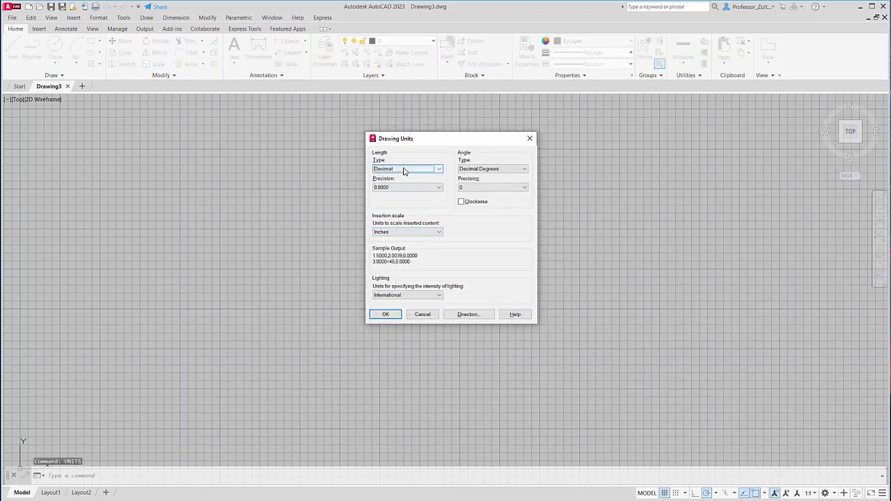
left_click(439, 188)
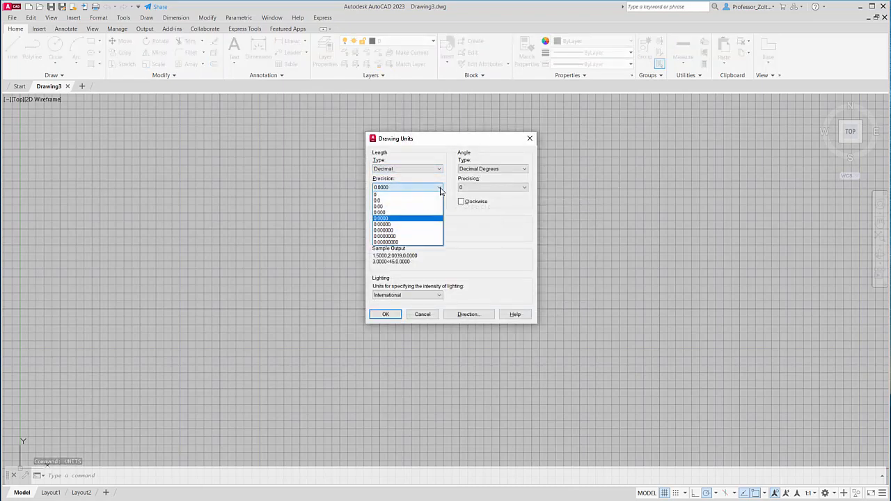
left_click(390, 194)
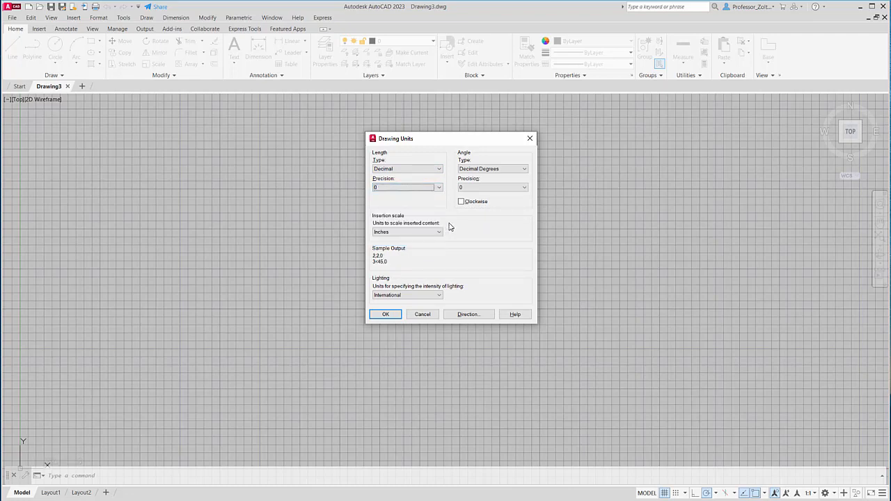
left_click(431, 235)
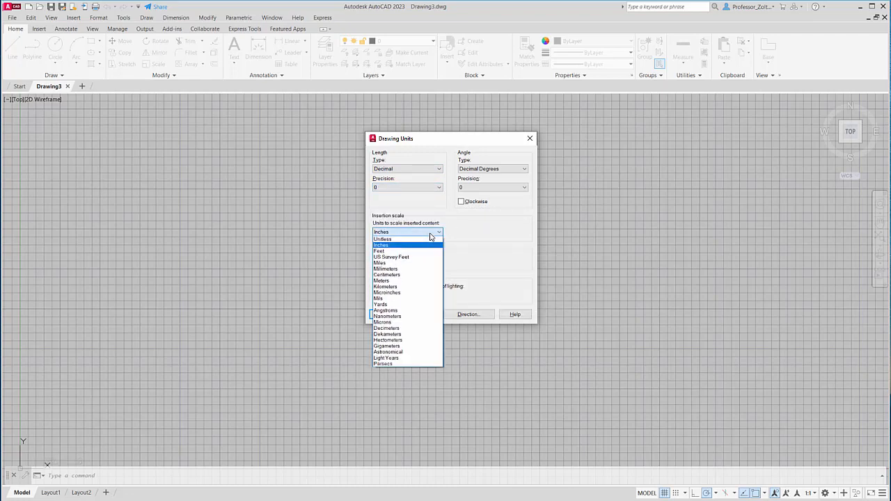
left_click(394, 269)
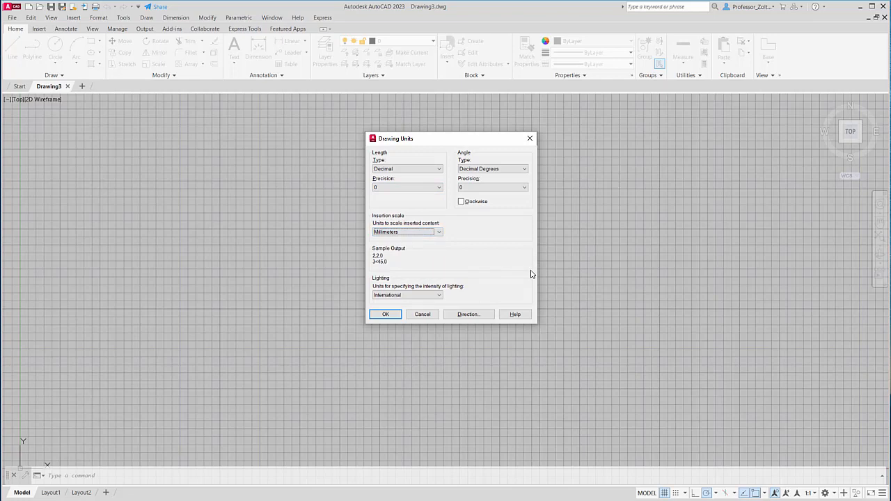
left_click(385, 314)
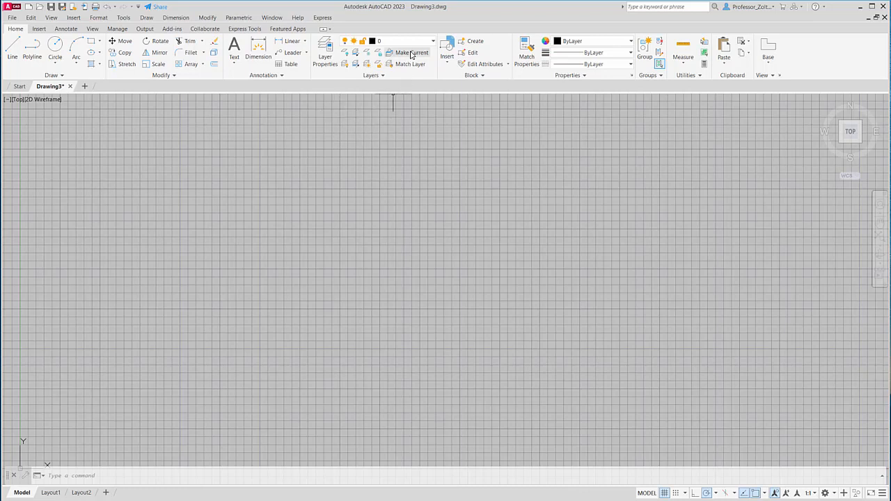
- Open the Layer Properties Manager, move it toward the drawing's upper-left corner and enlarge it
left_click(325, 53)
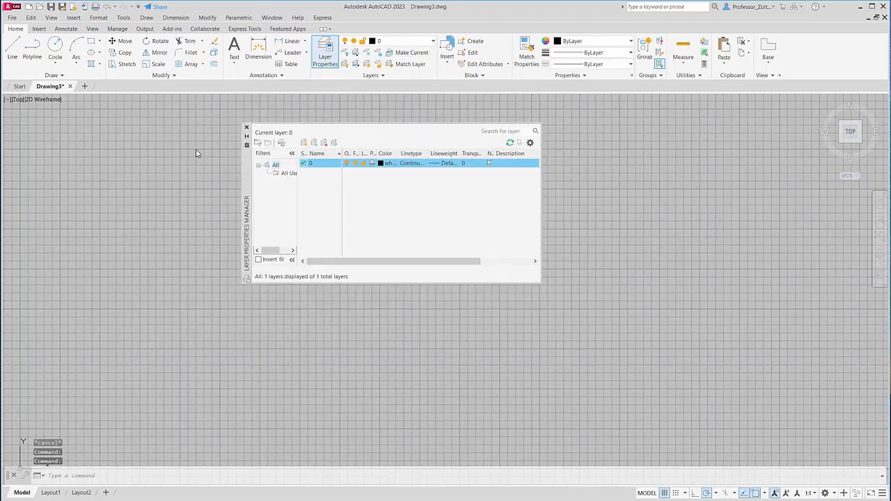
left_click_drag(293, 197, 136, 154)
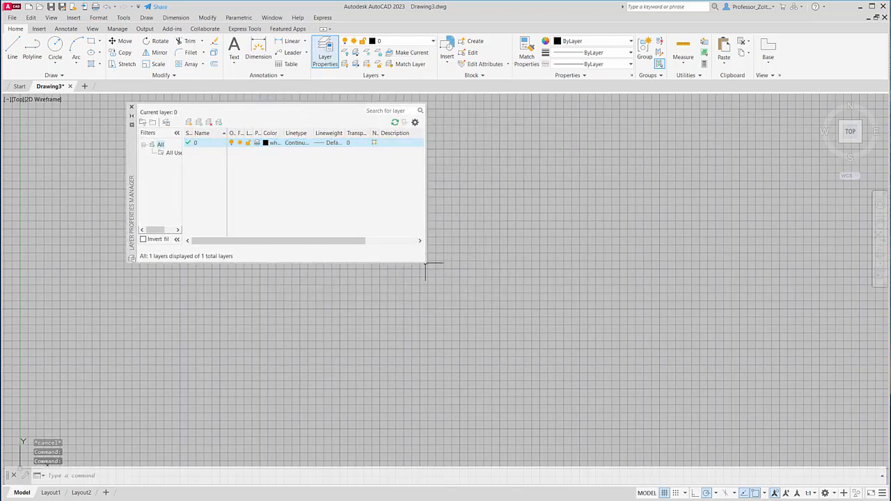
left_click_drag(426, 264, 519, 386)
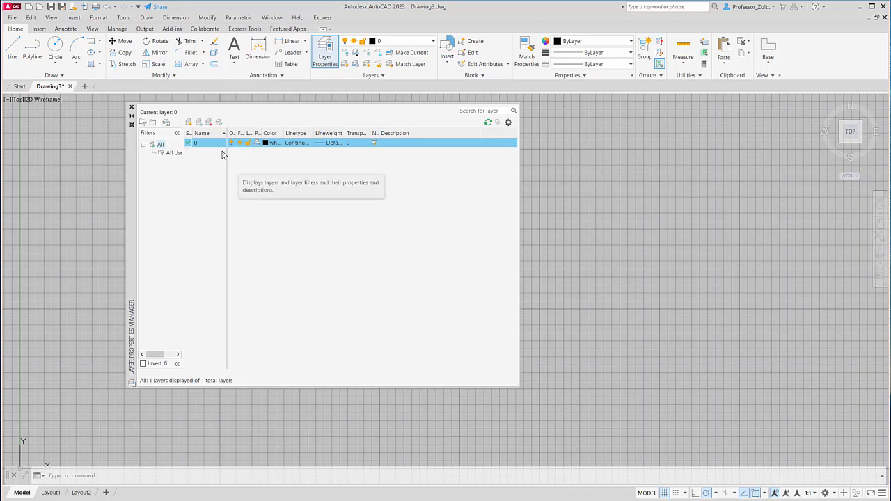
- Create two layers frozen in all viewports, named Wall - Exterior and Wall - Interior
left_click(199, 125)
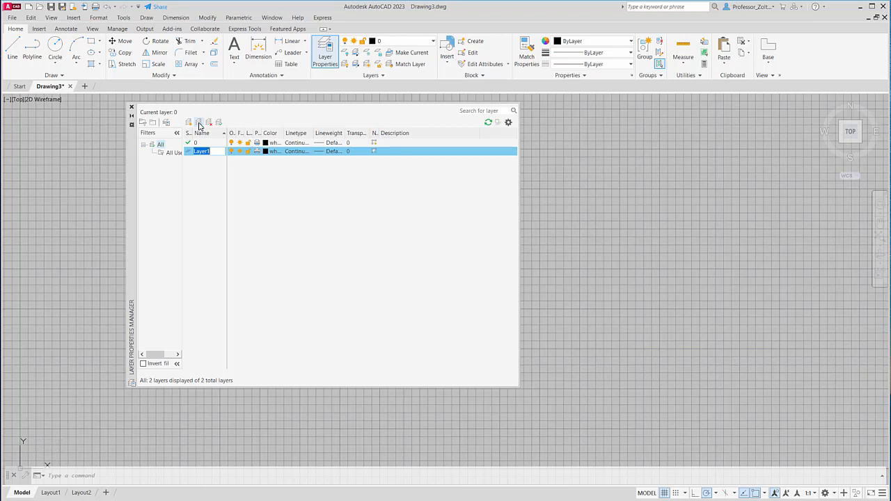
type("Wall - Exterio")
left_click(199, 122)
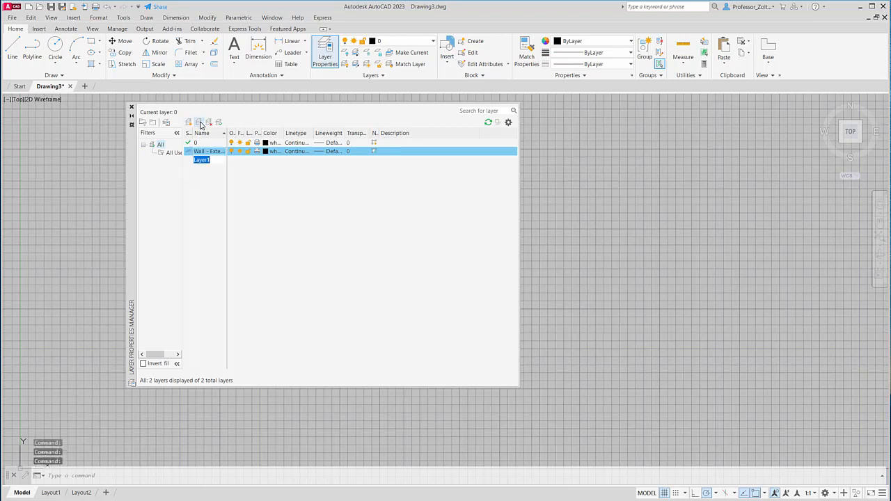
type("Wall")
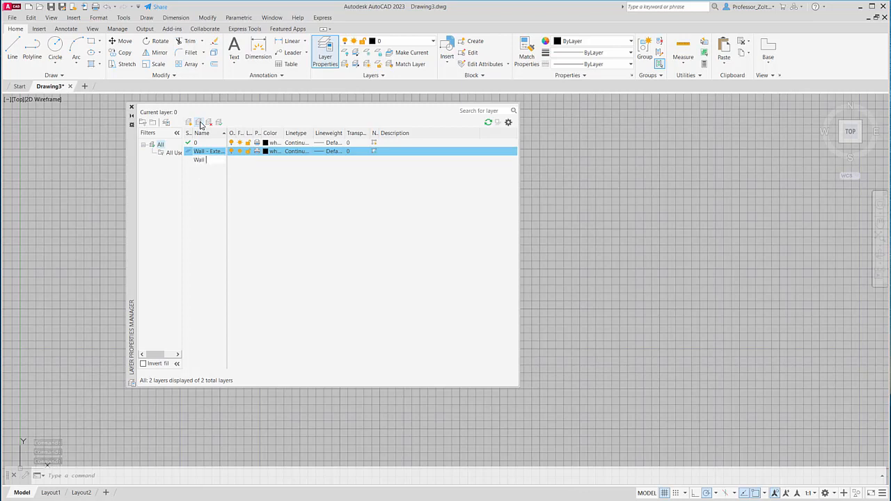
type(" - Interio")
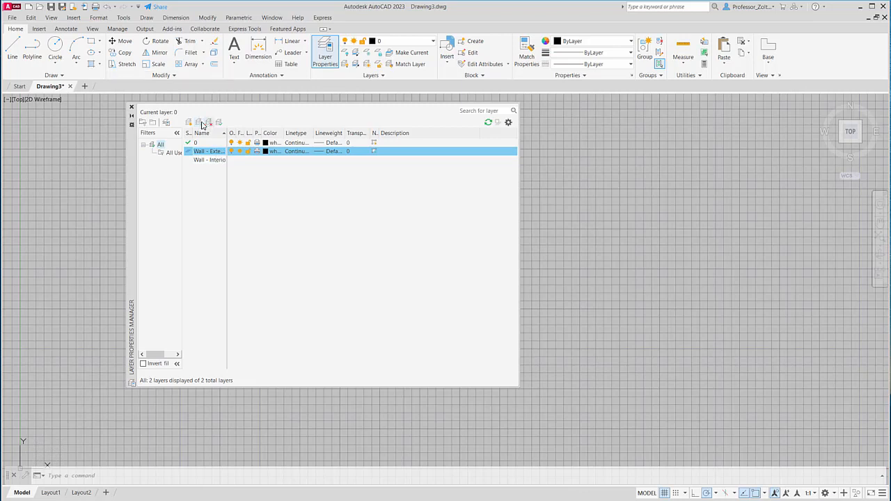
- Create a layer named Doors, frozen in all viewports, and make it the current layer
left_click(200, 124)
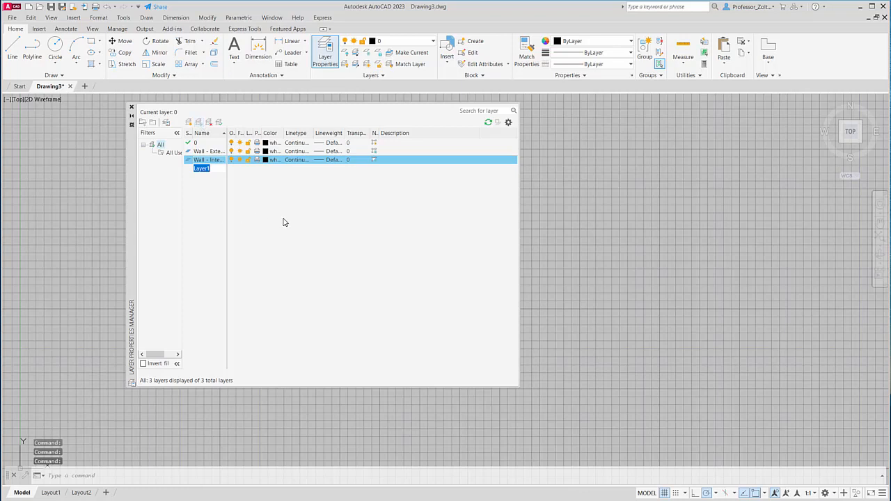
type("Doors")
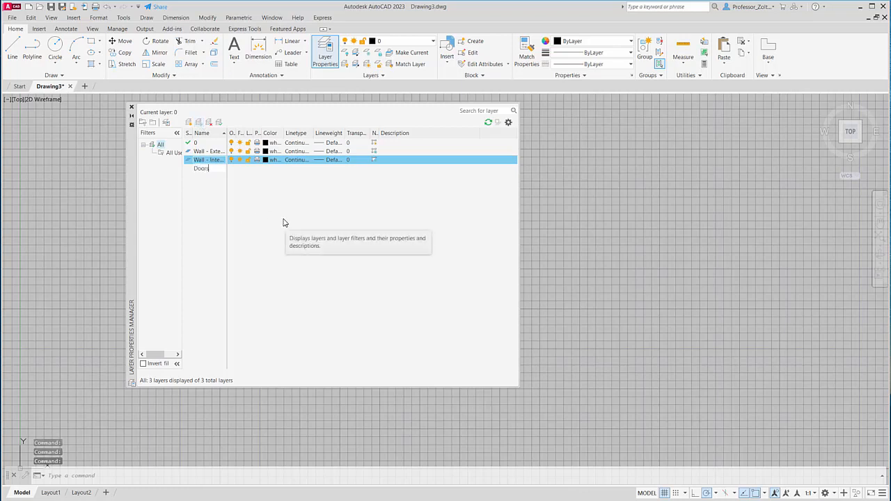
key("Return")
key("alt+c")
- Add two layers frozen in all viewports, named Windows and Floors
left_click(201, 124)
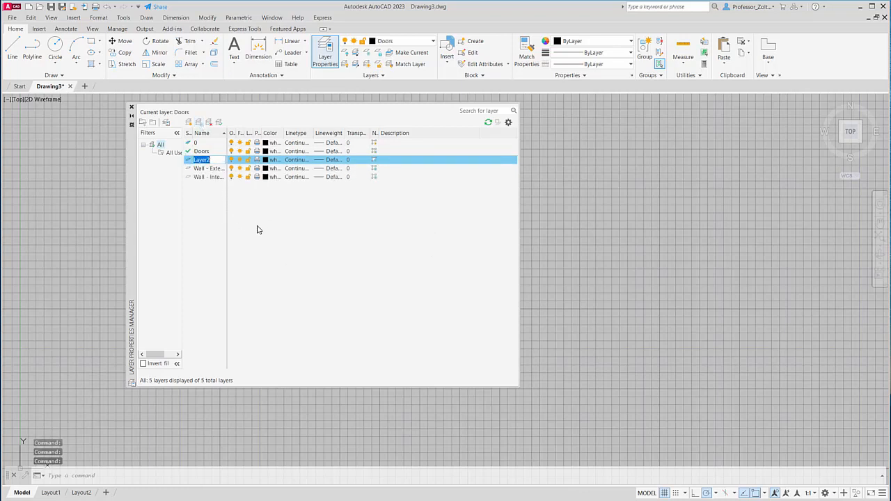
type("Windows")
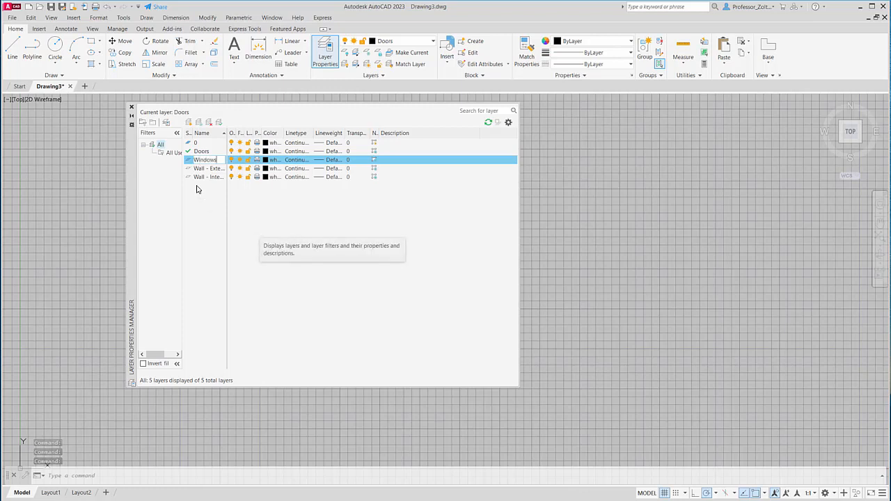
left_click(201, 124)
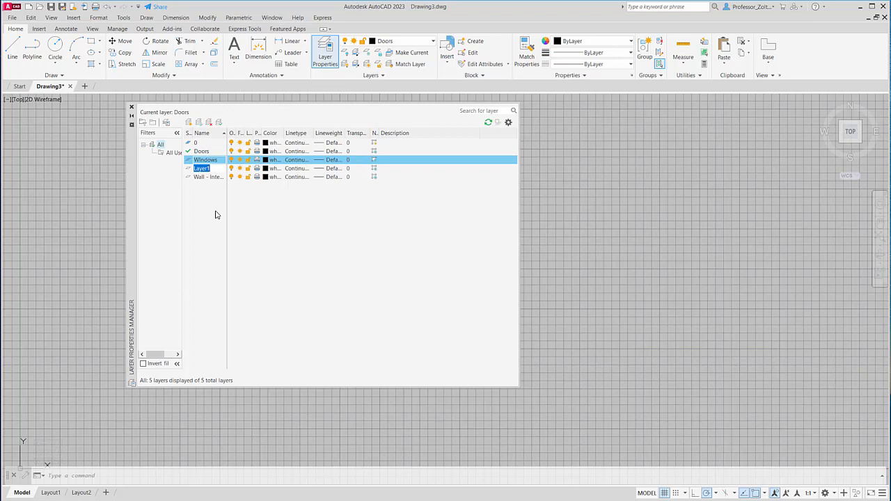
type("Floors")
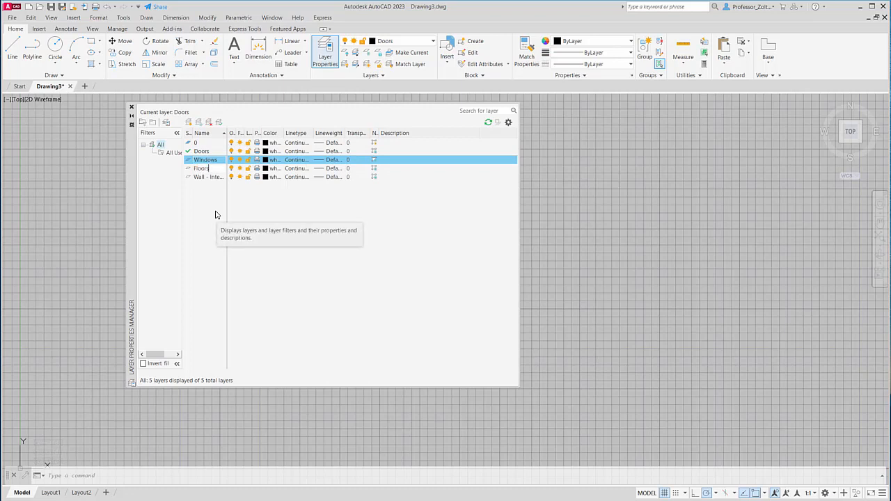
key("Return")
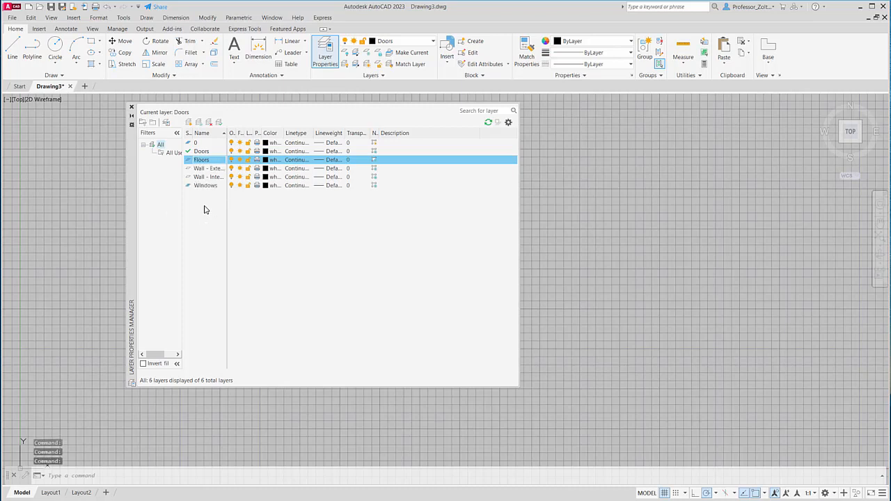
- Add two layers frozen in all viewports, named Plumbing and Furniture
left_click(201, 123)
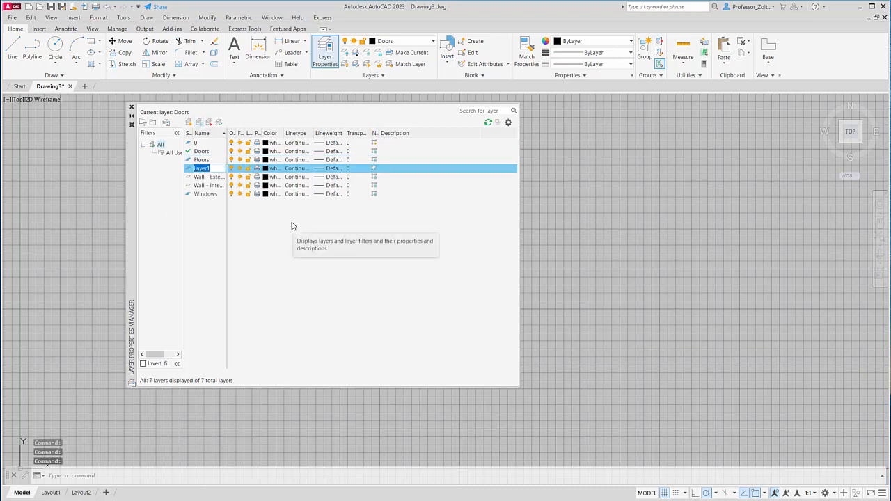
type("Plumb")
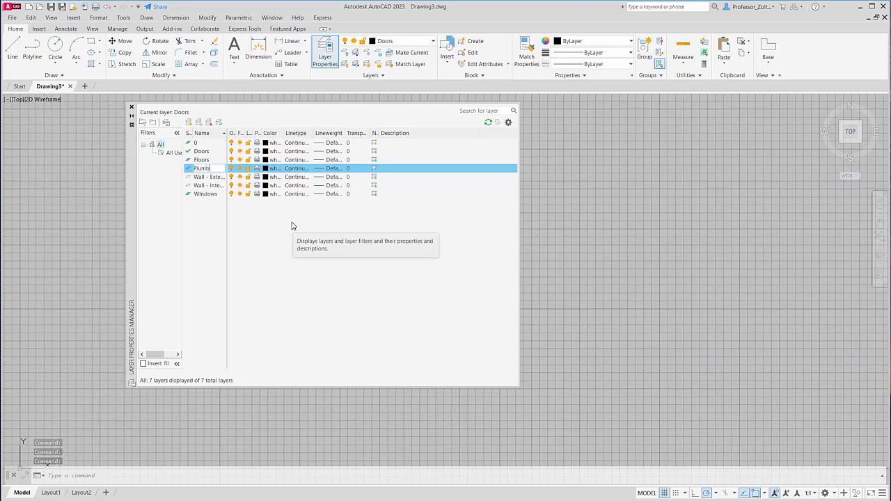
type("ing")
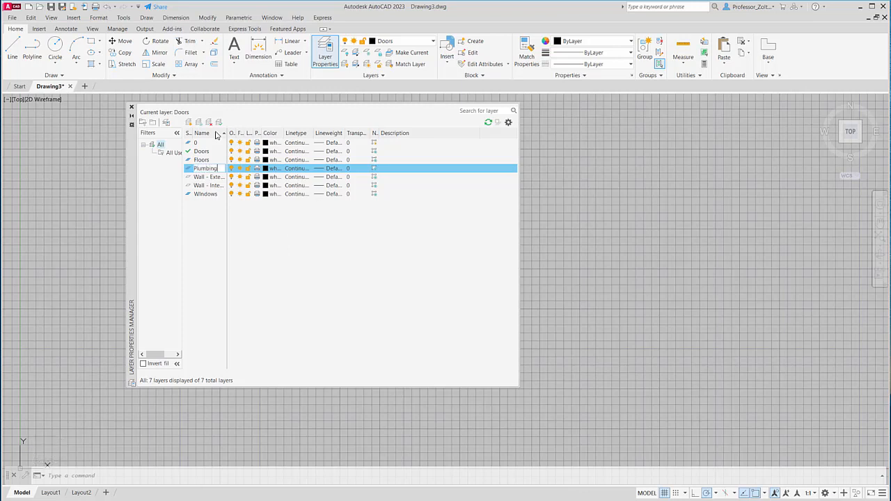
left_click(199, 123)
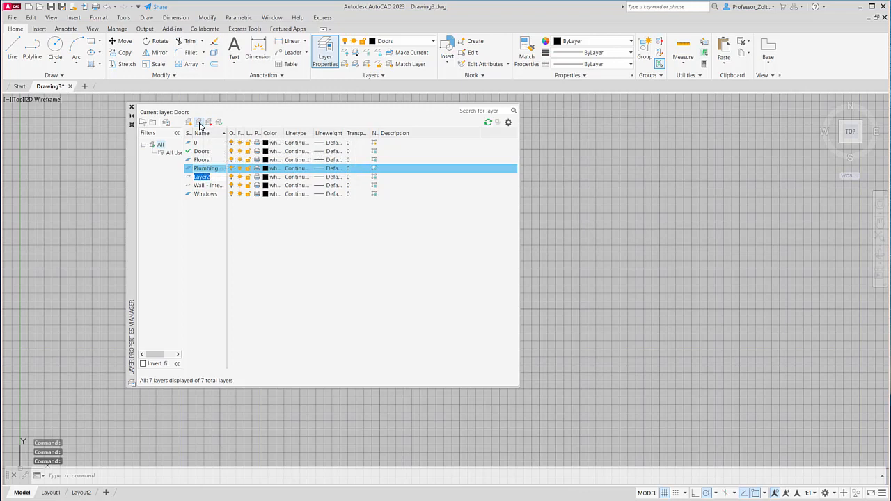
type("Furniture")
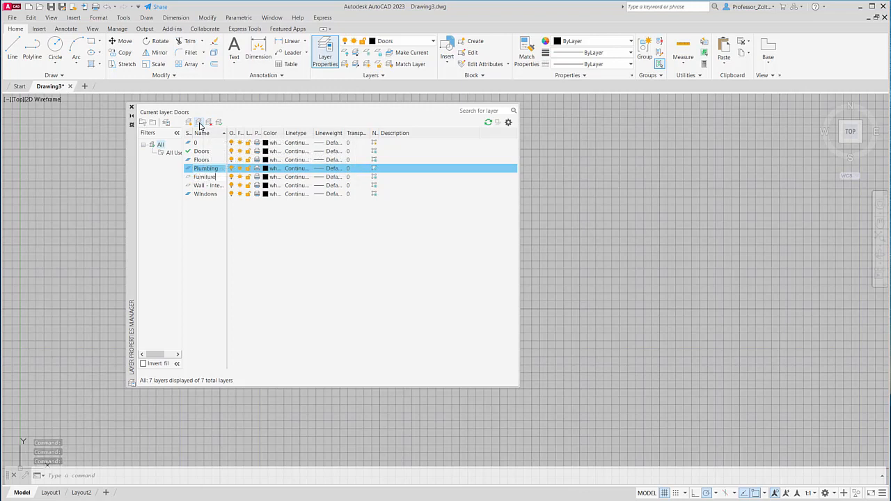
- Add three more layers frozen in all viewports with their default names and make Layer1 the current layer
left_click(200, 125)
left_click(200, 124)
left_click(201, 124)
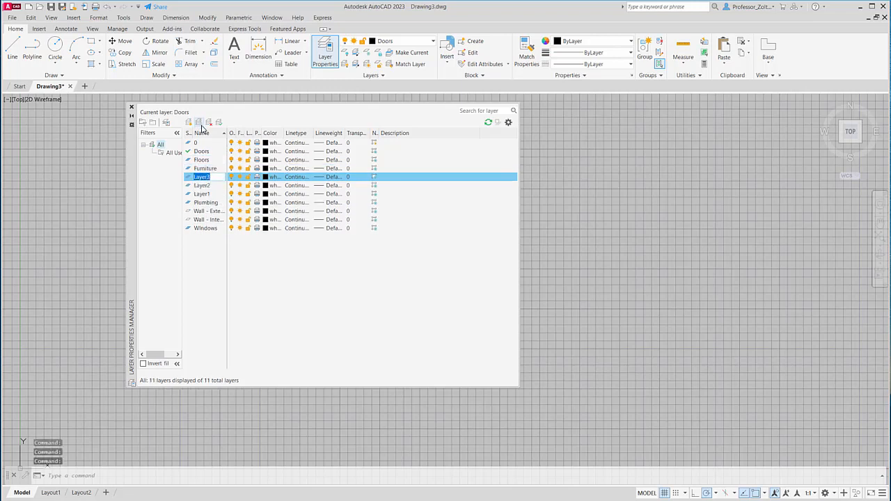
left_click(210, 196)
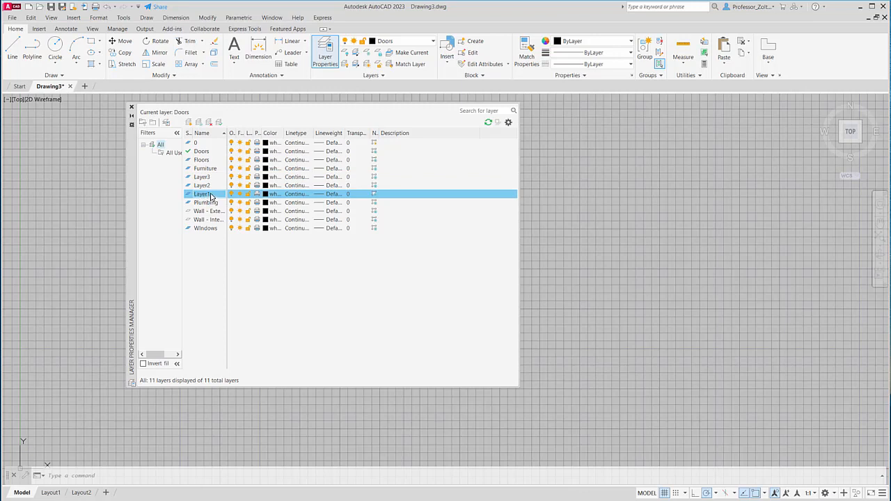
double_click(211, 195)
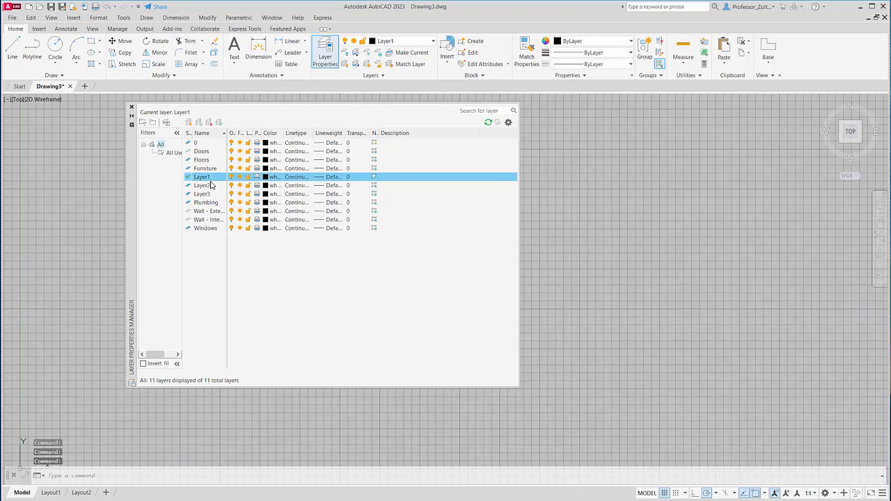
- Rename Layer1 as Appliances
right_click(208, 179)
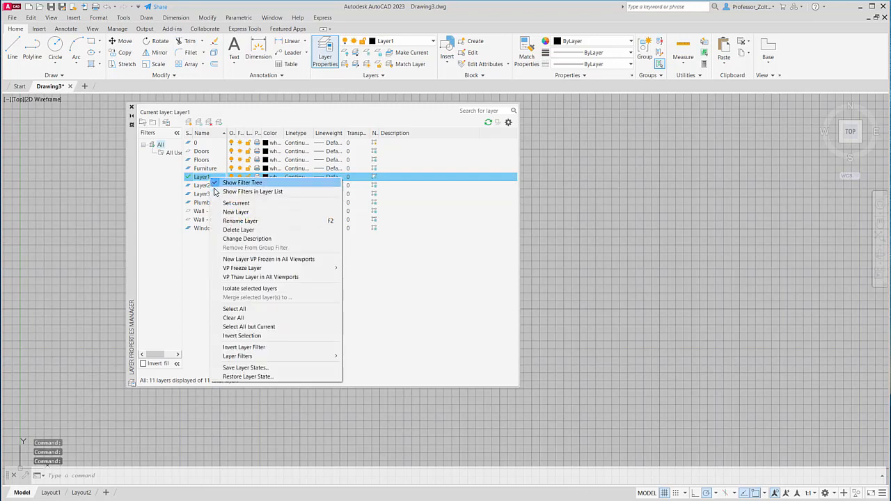
left_click(238, 220)
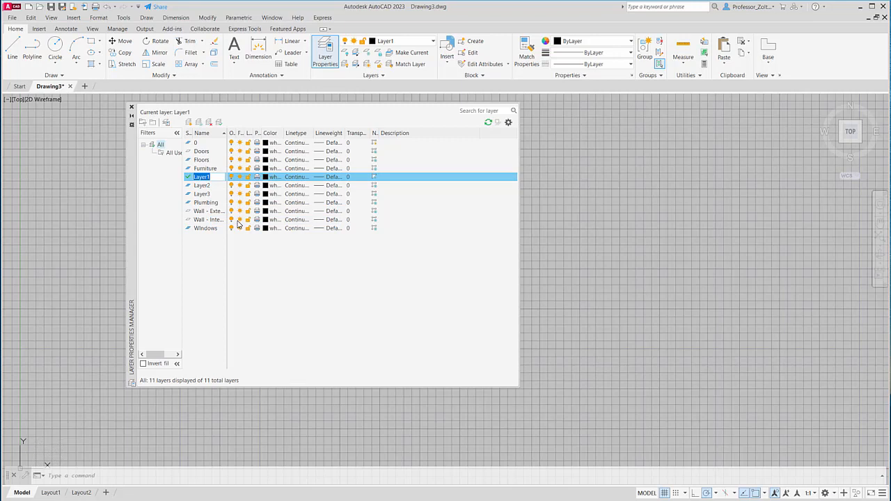
type("Appliances")
- Rename Layer2 as Cabinetry
left_click(208, 188)
right_click(209, 190)
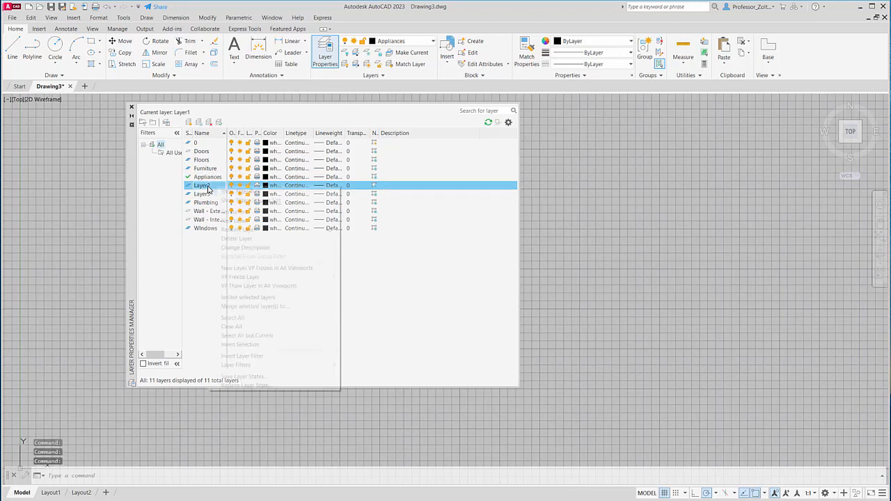
left_click(240, 230)
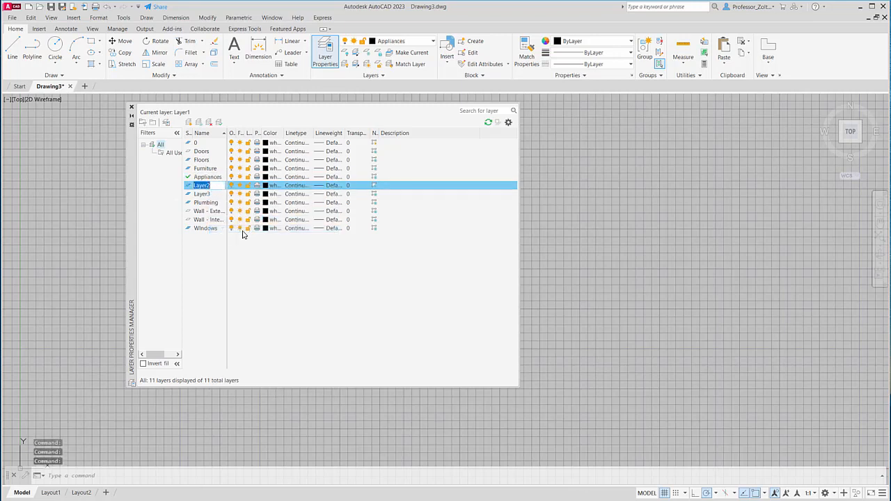
type("Ca")
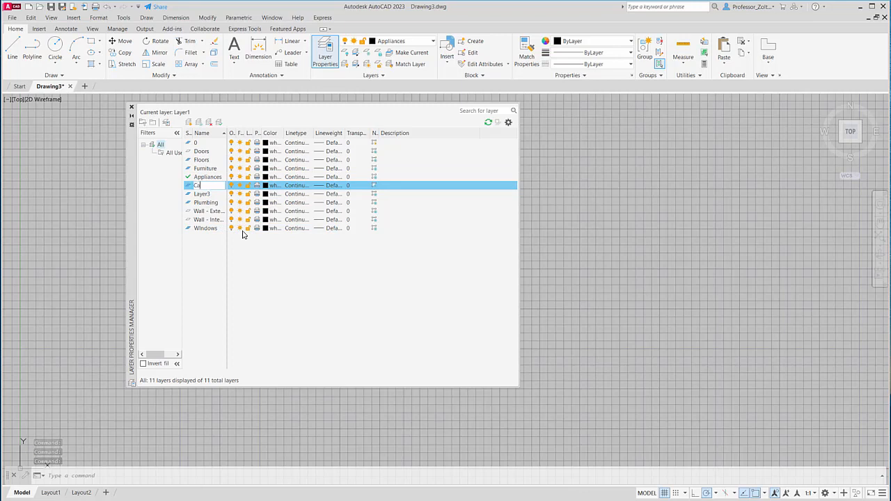
type("binetr")
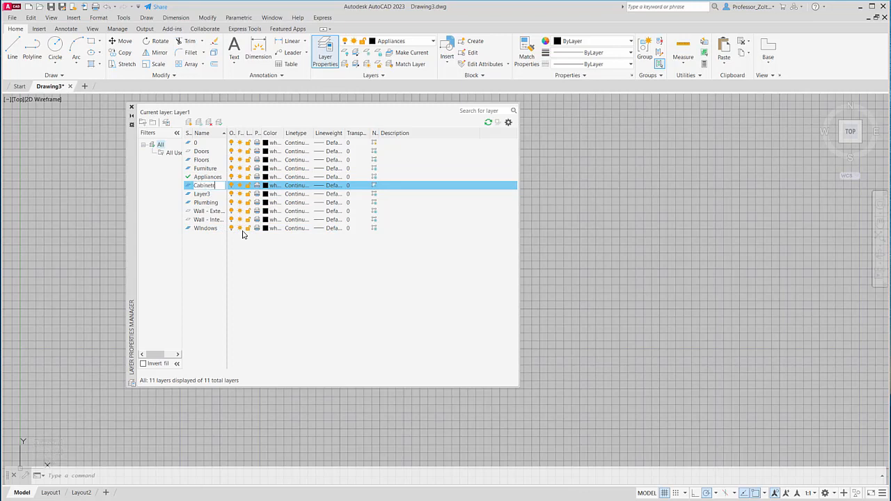
type("y")
key("Return")
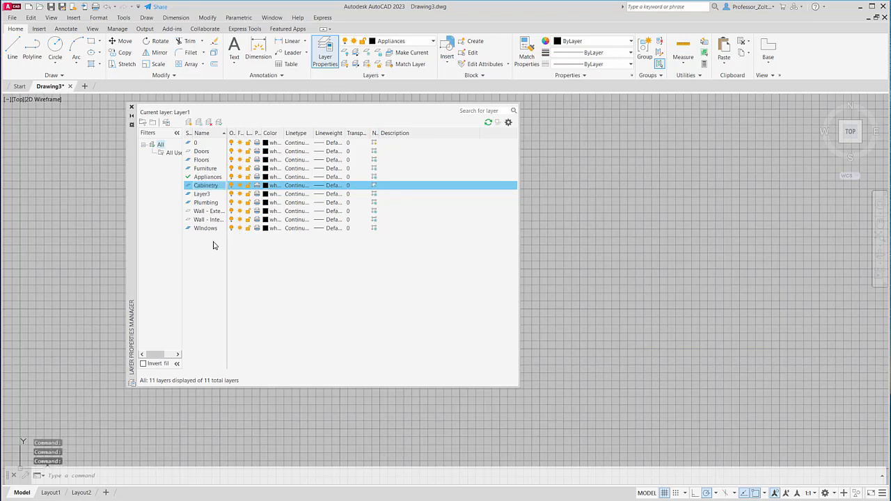
- Delete the unused Layer3 and sort the layer list by name in ascending order
right_click(203, 195)
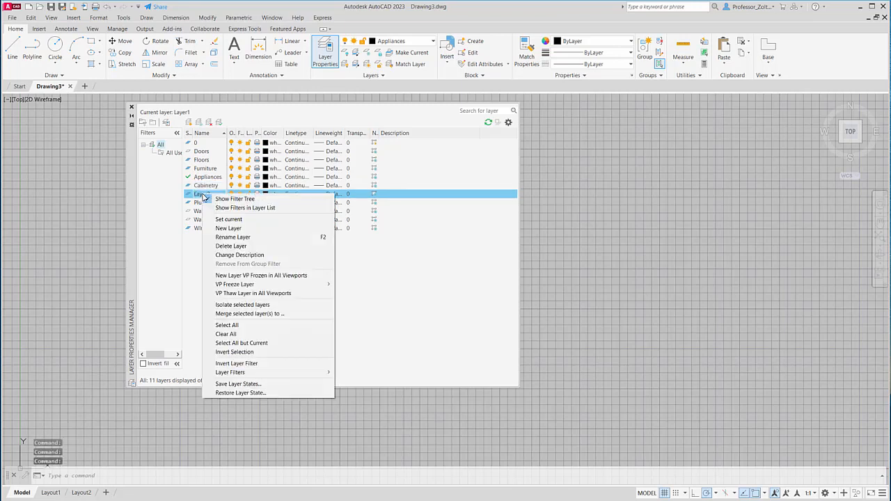
left_click(240, 246)
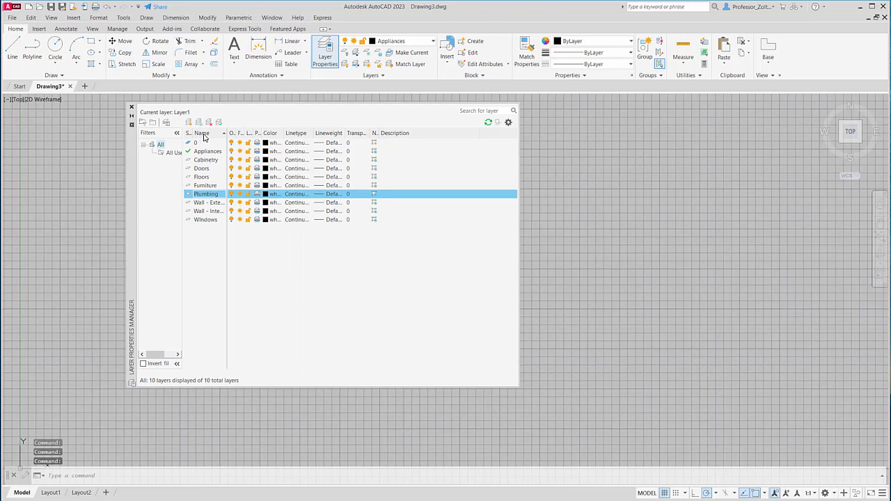
left_click(206, 134)
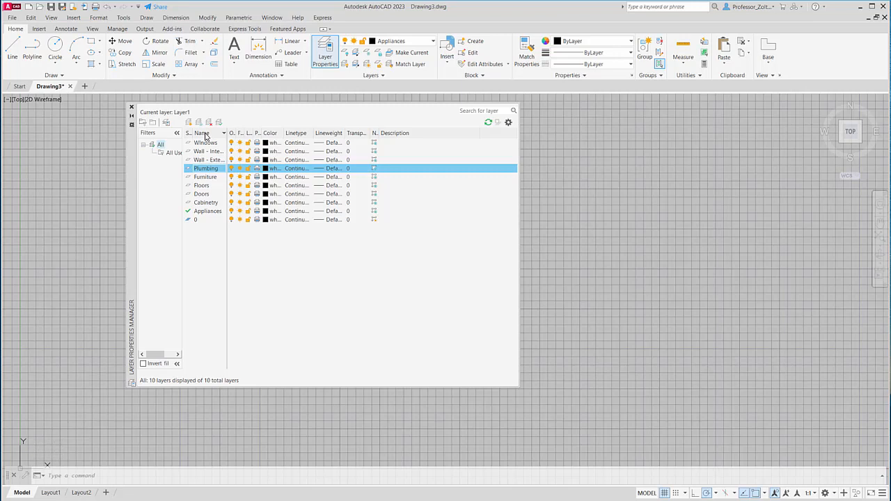
left_click(205, 134)
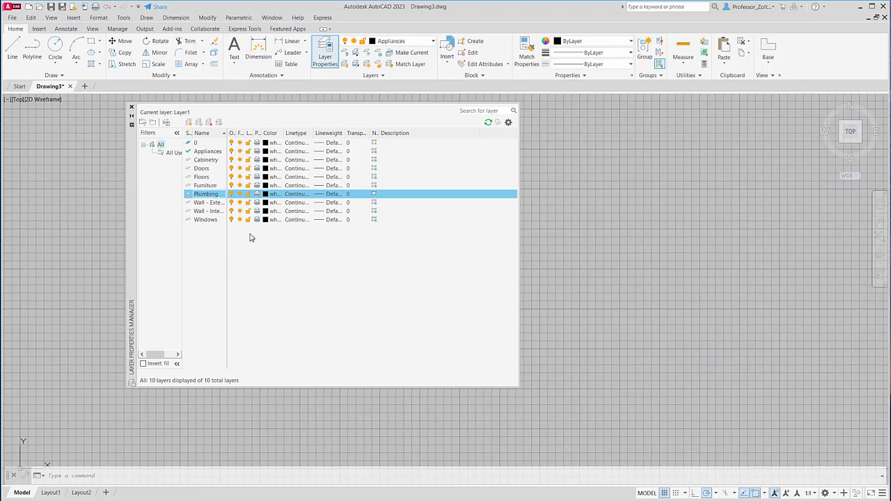
- Widen the Freeze, Lock, Plot and Color columns of the layer list and try the plot toggle of the Floors layer
left_click_drag(244, 133, 292, 133)
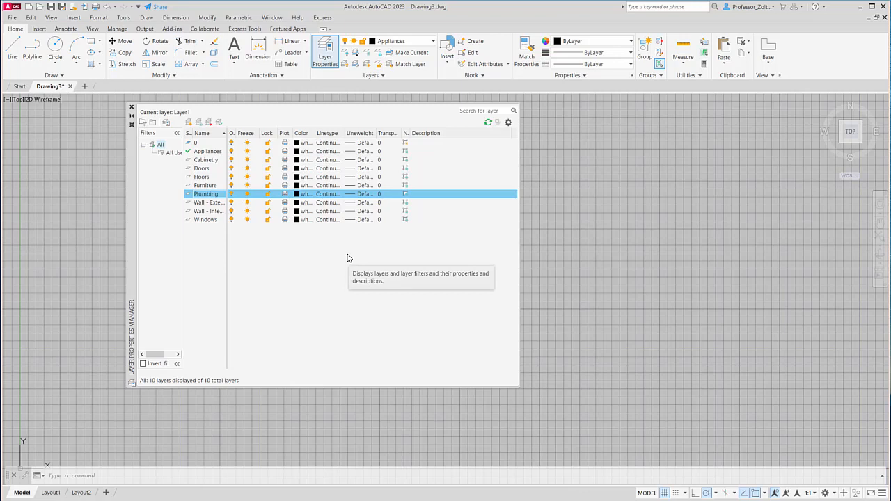
left_click(285, 177)
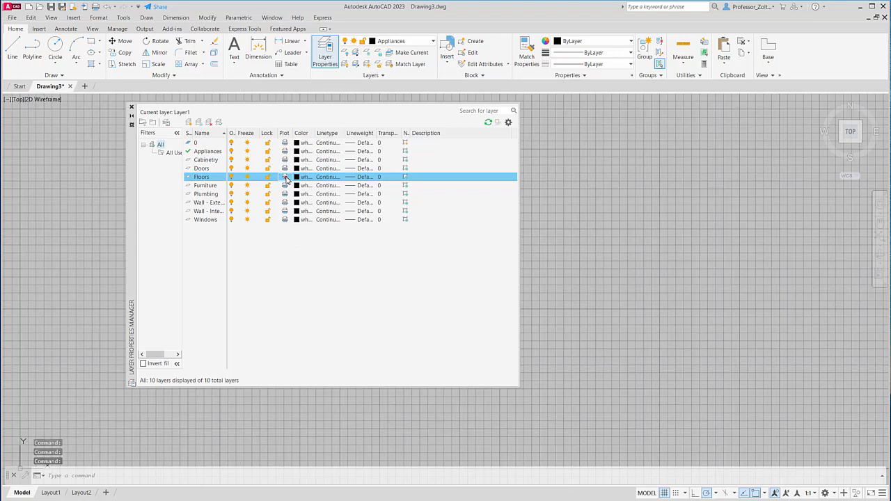
left_click(286, 179)
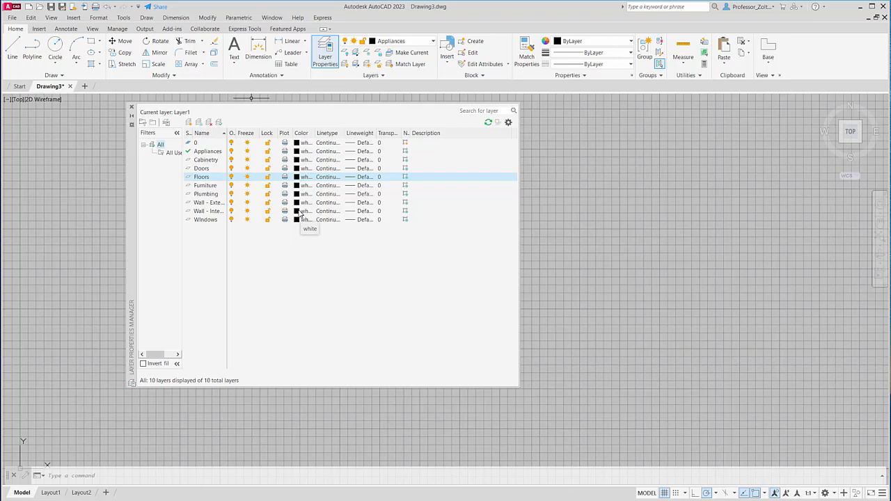
left_click(324, 132)
left_click_drag(323, 132, 328, 132)
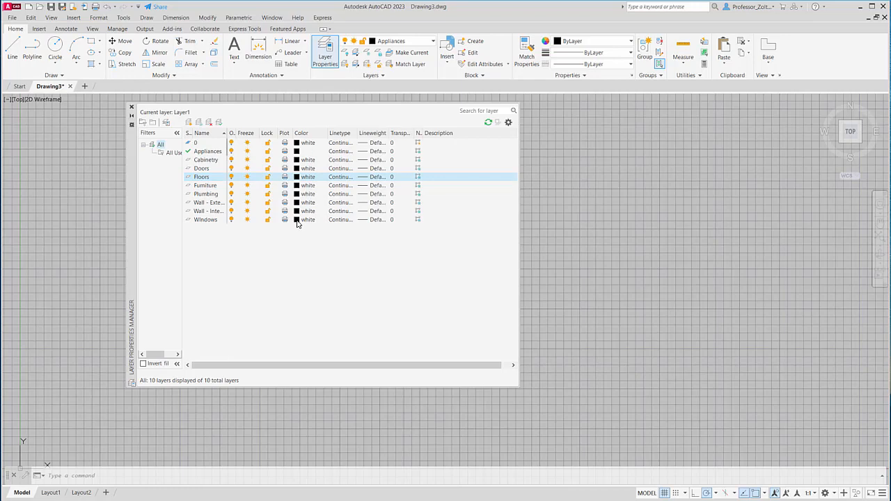
- Set the color of the Windows and Doors layers to blue
left_click(297, 220)
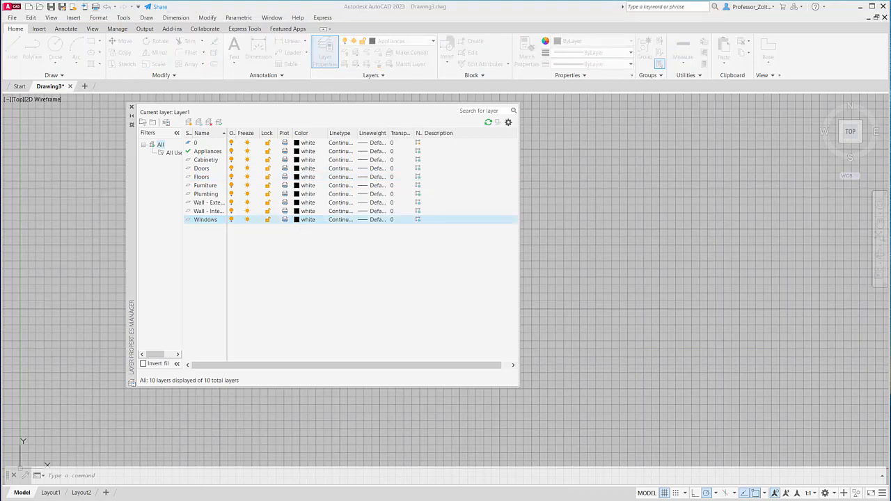
left_click_drag(430, 207, 620, 127)
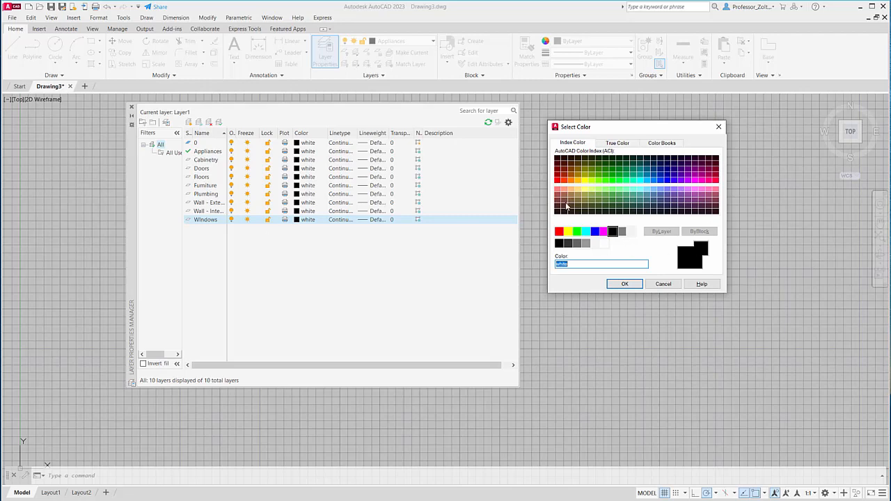
left_click(595, 232)
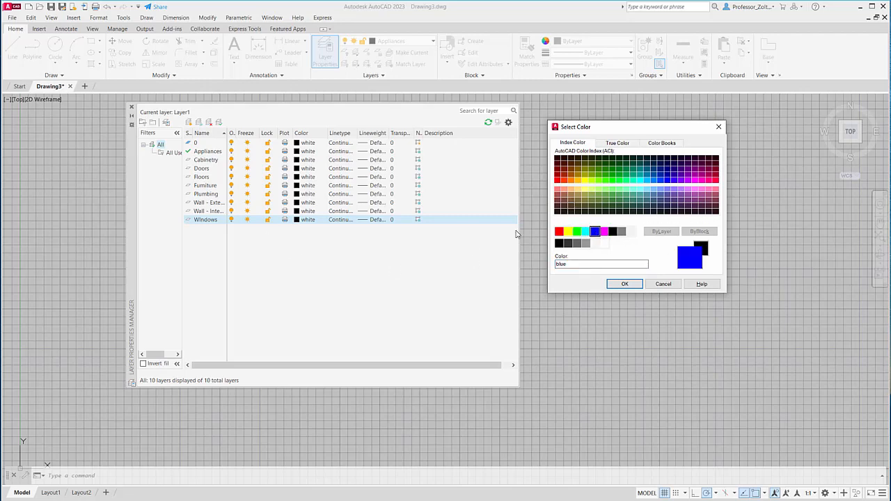
left_click(624, 284)
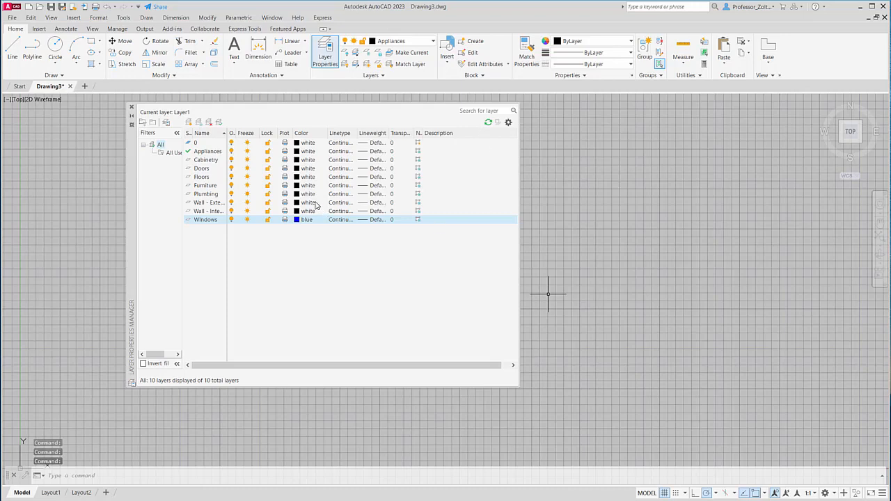
left_click(297, 169)
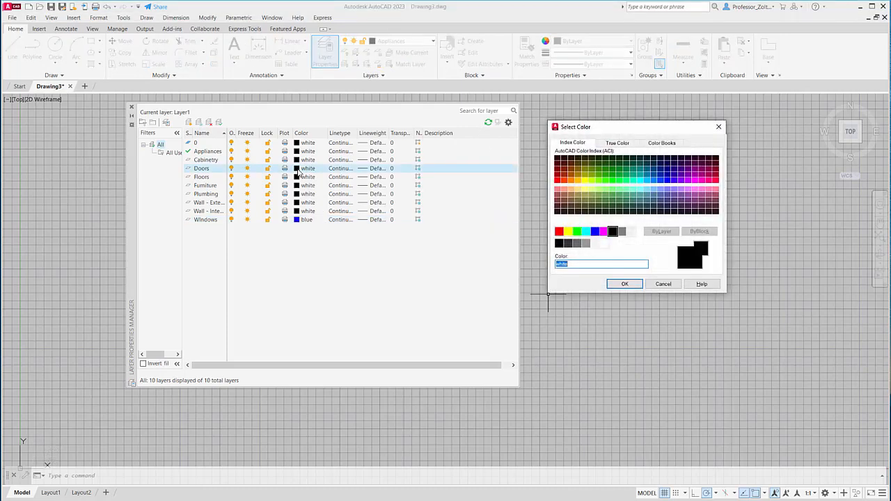
left_click(594, 231)
left_click(631, 285)
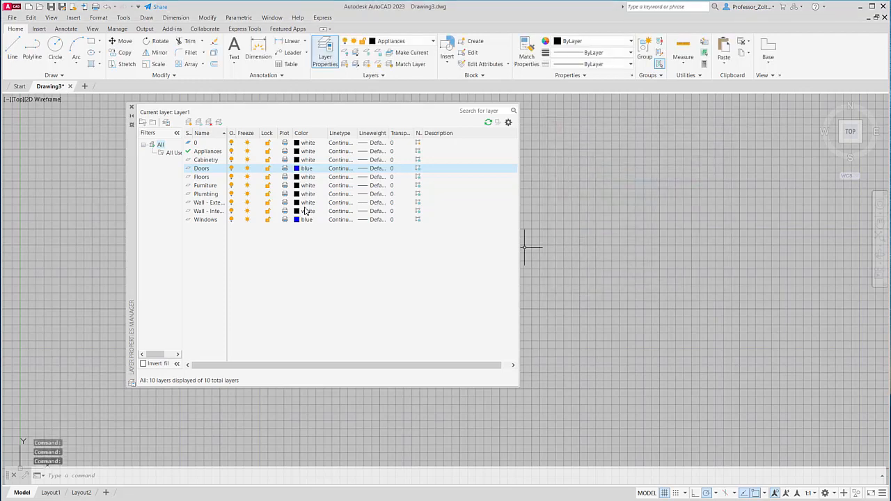
- Set the color of the Appliances and Plumbing layers to magenta and of the Furniture layer to green
left_click(303, 152)
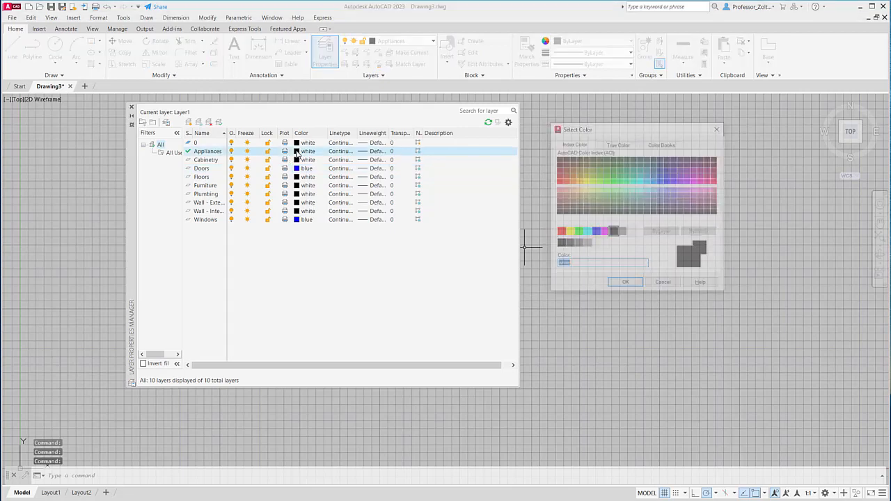
left_click(603, 231)
left_click(625, 284)
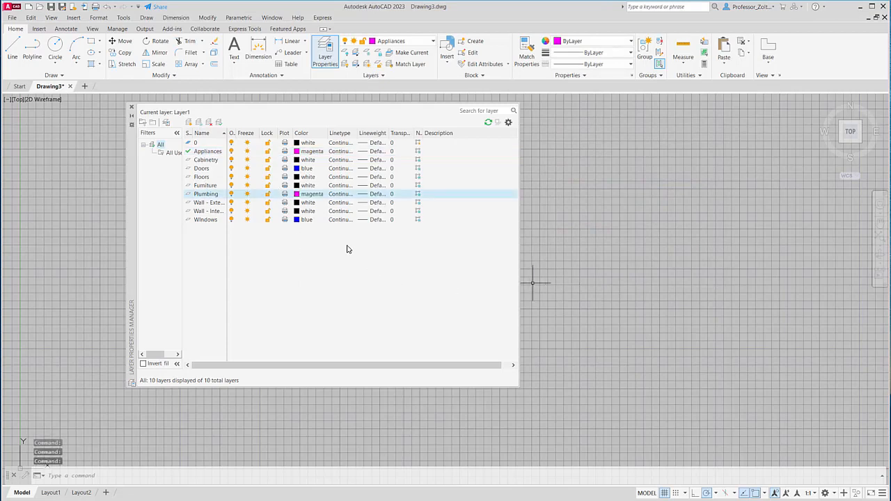
left_click(298, 185)
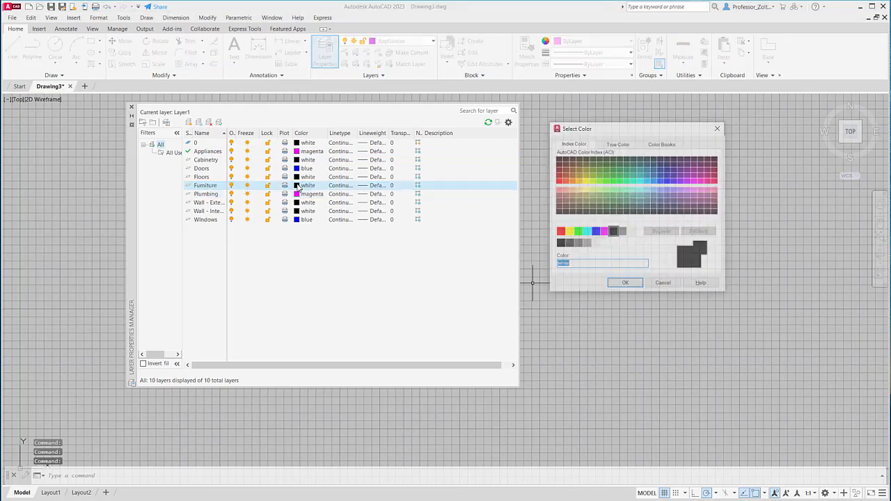
left_click(577, 231)
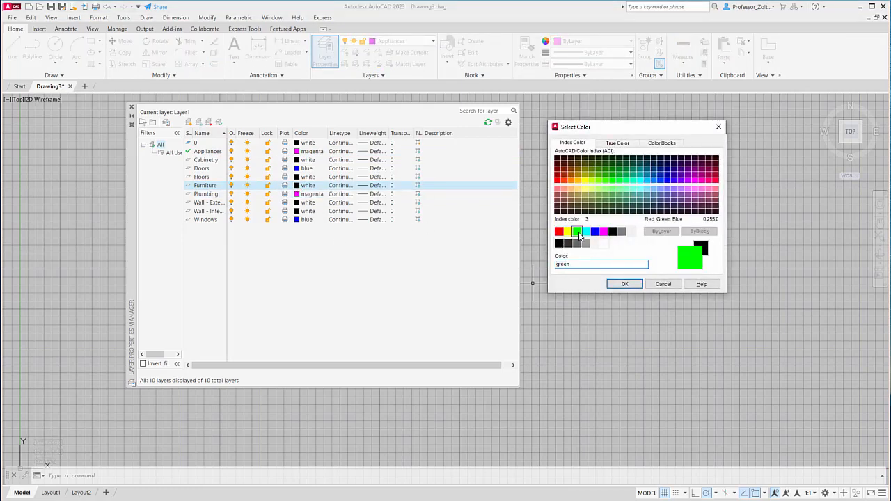
left_click(625, 284)
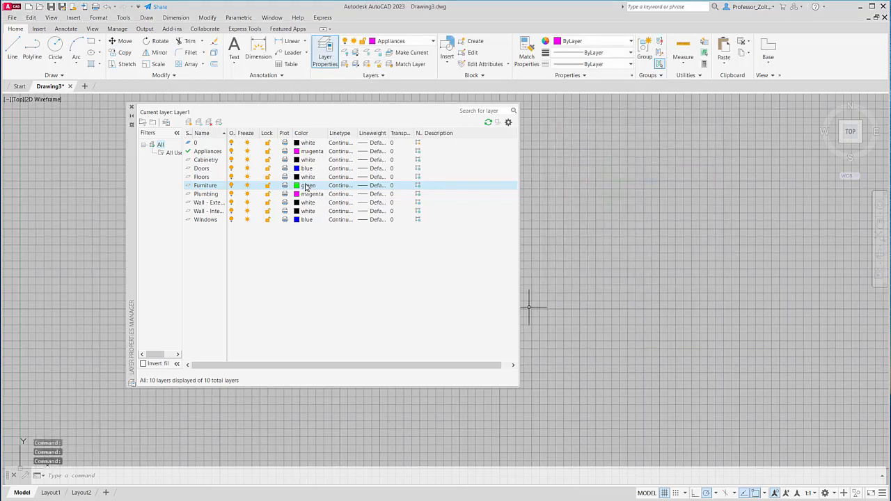
- Set the color of the Cabinetry layer to magenta and of the Floors layer to cyan
left_click(297, 161)
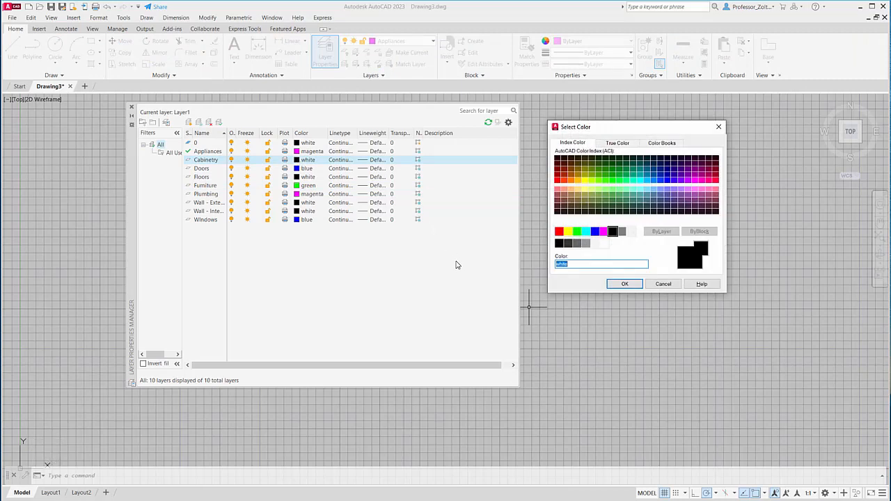
left_click(604, 231)
left_click(623, 284)
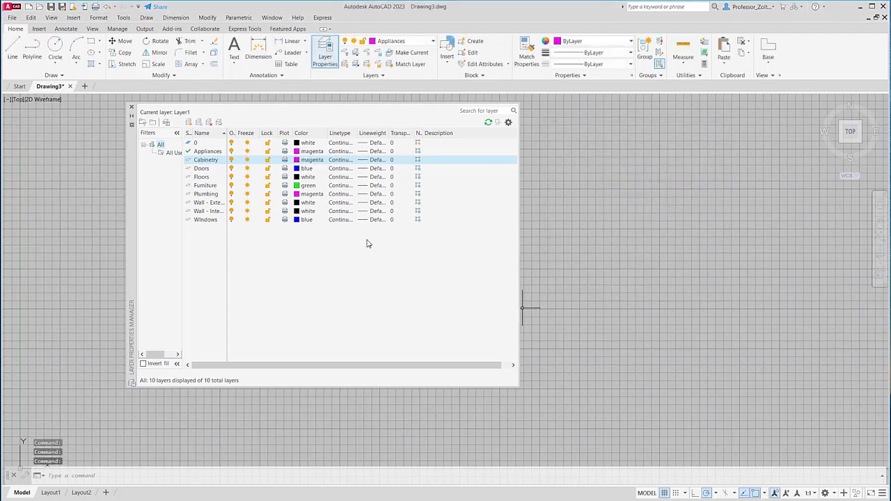
left_click(298, 177)
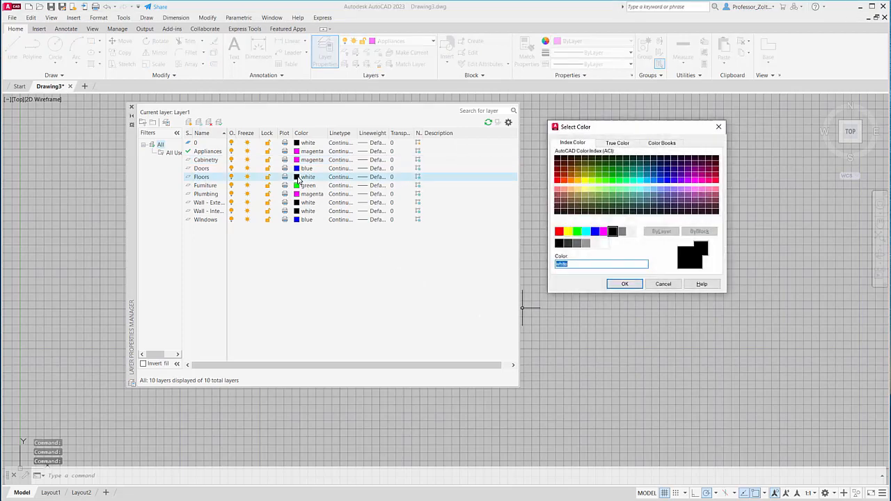
left_click(586, 233)
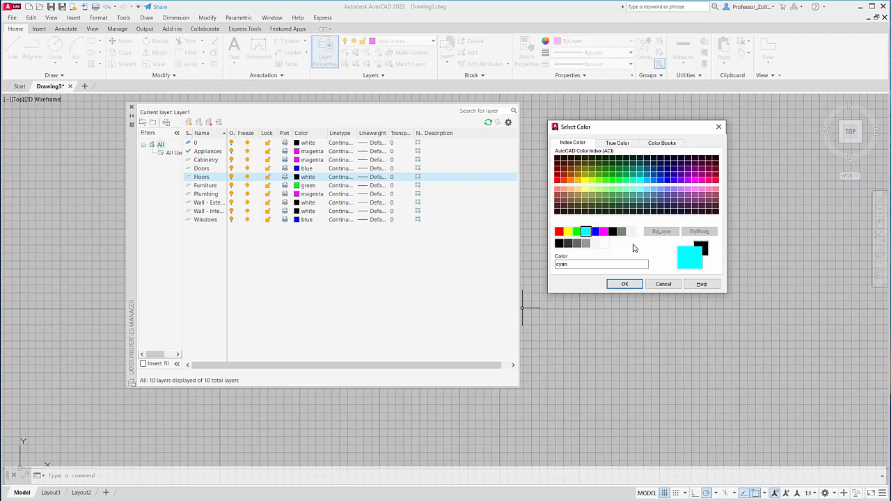
left_click(626, 284)
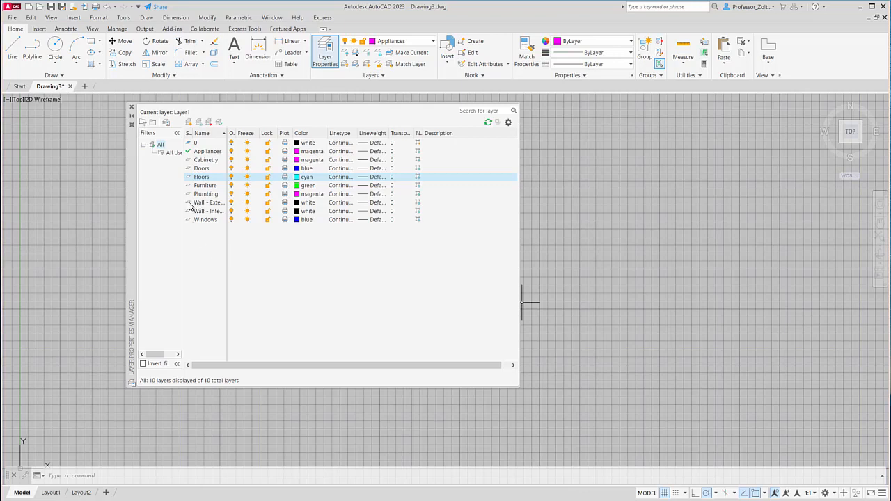
- Make Wall - Exterior the current layer and widen the Linetype column to show the full linetype names
left_click(189, 204)
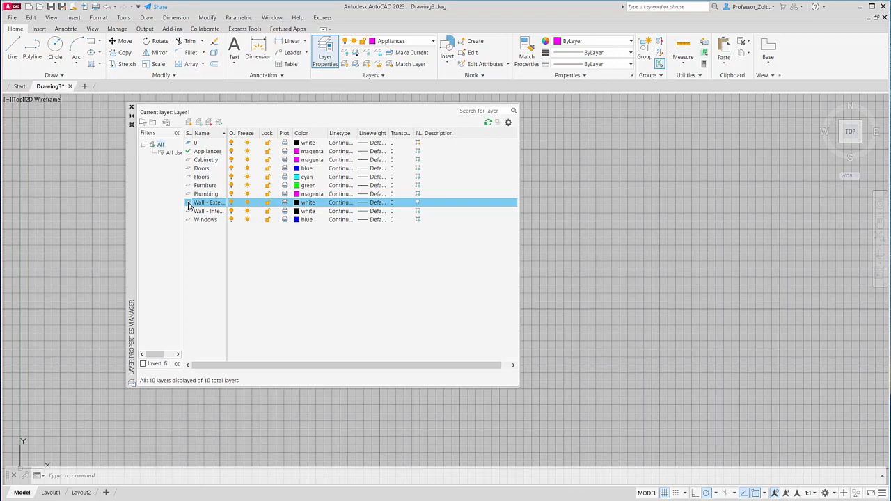
double_click(188, 204)
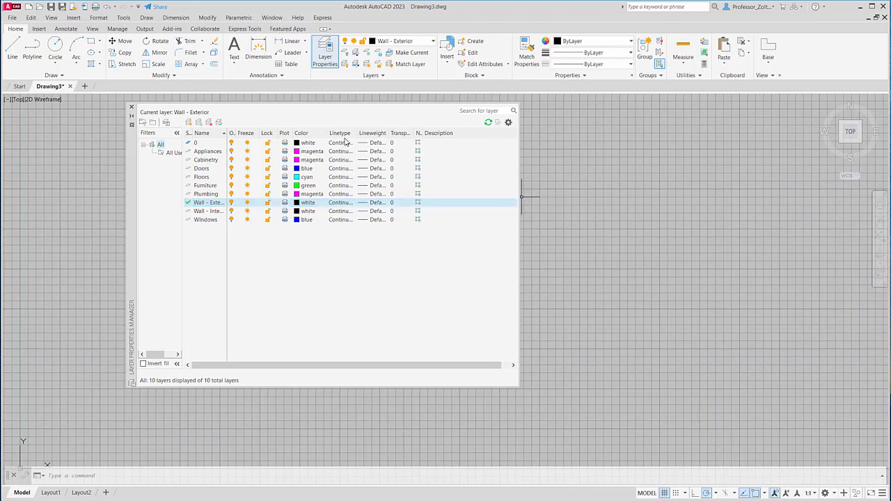
left_click_drag(357, 133, 371, 134)
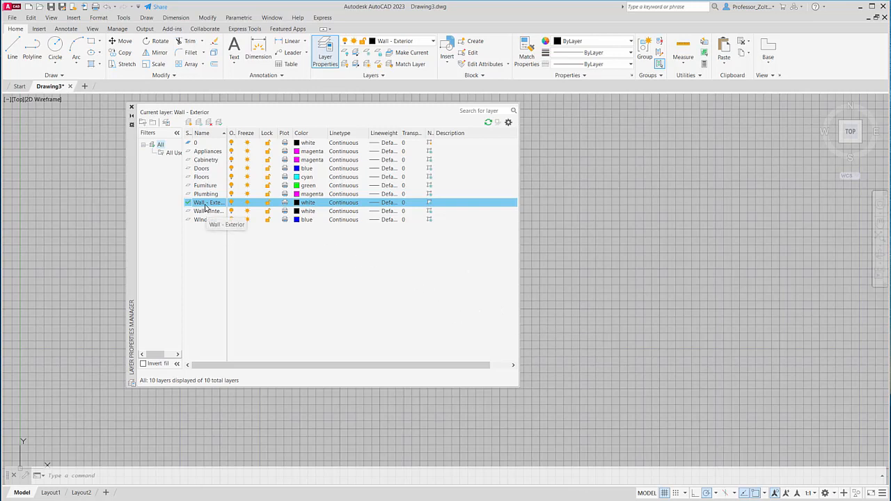
- Close the layer manager and review the available layers in the current-layer list, leaving Wall - Exterior current
left_click(132, 109)
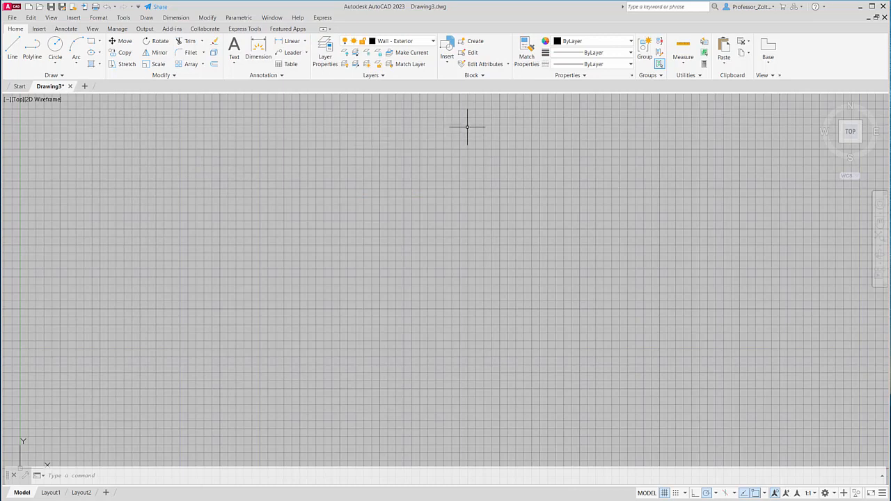
left_click(432, 42)
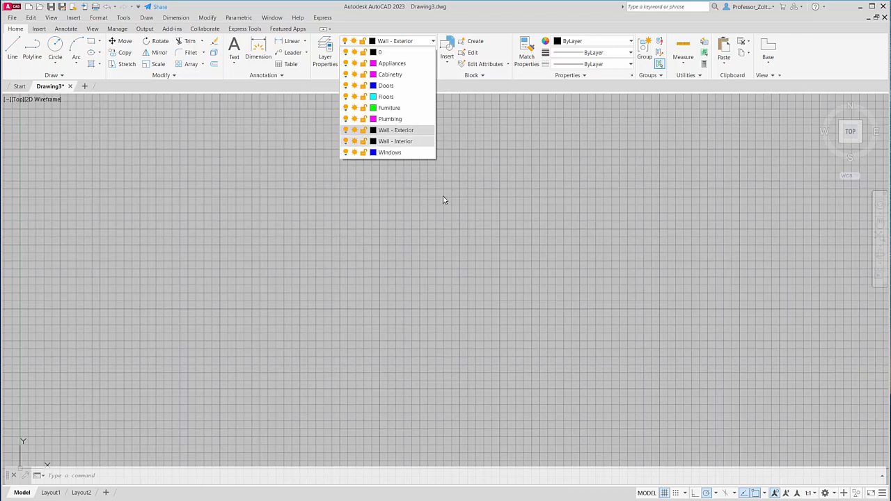
left_click(322, 193)
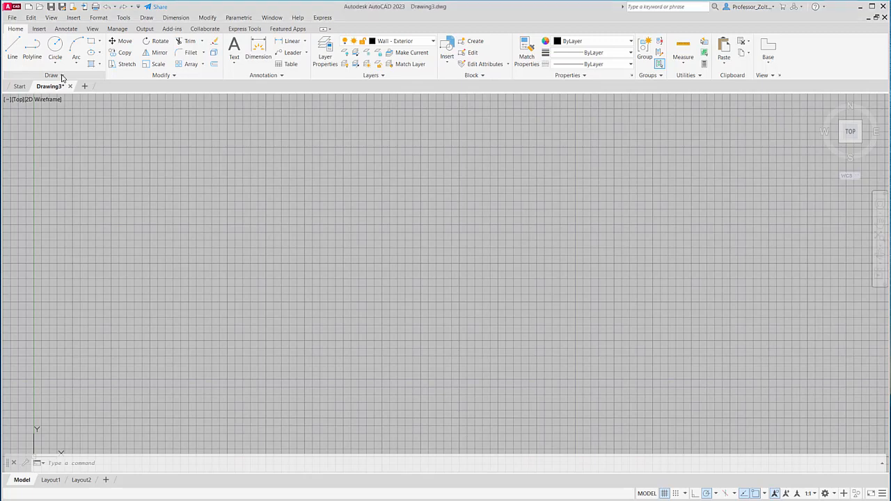
- Draw a horizontal and a vertical construction line crossing at one point just above and to the right of the origin
left_click(60, 75)
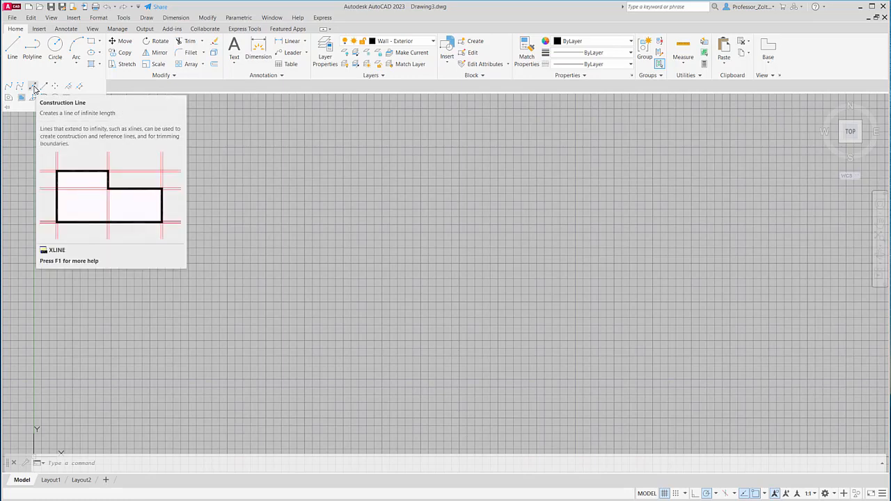
left_click(33, 87)
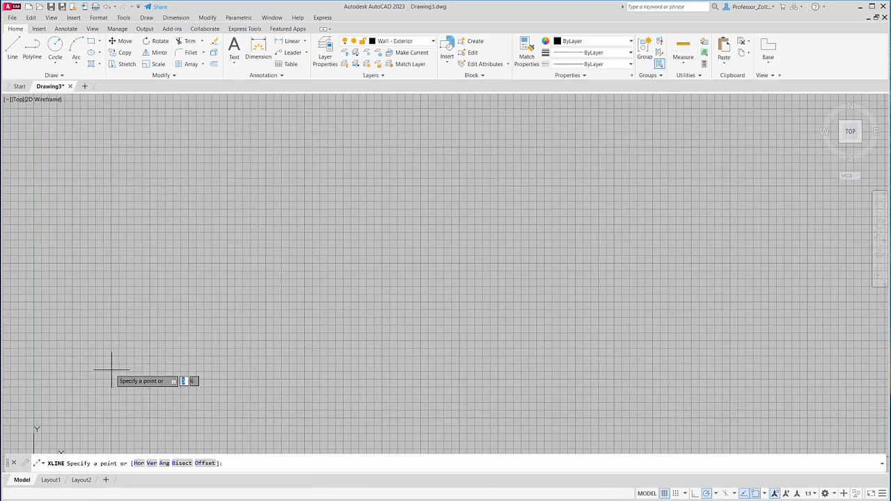
left_click(105, 369)
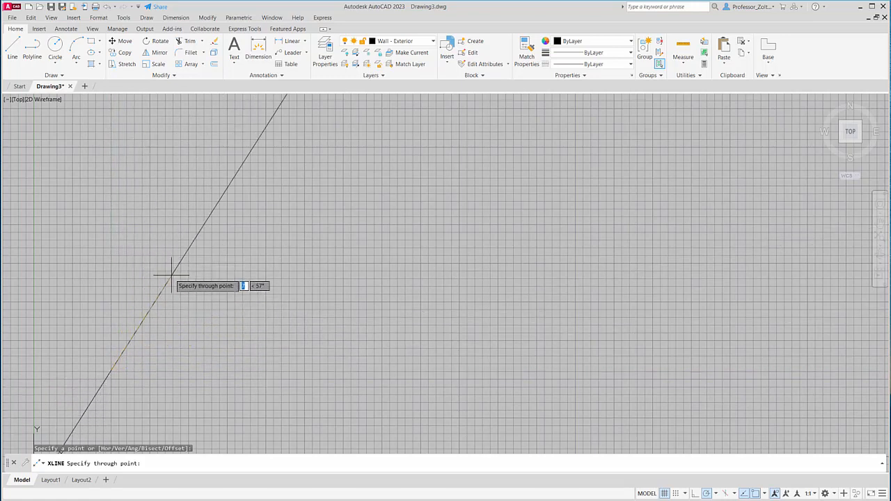
left_click(240, 369)
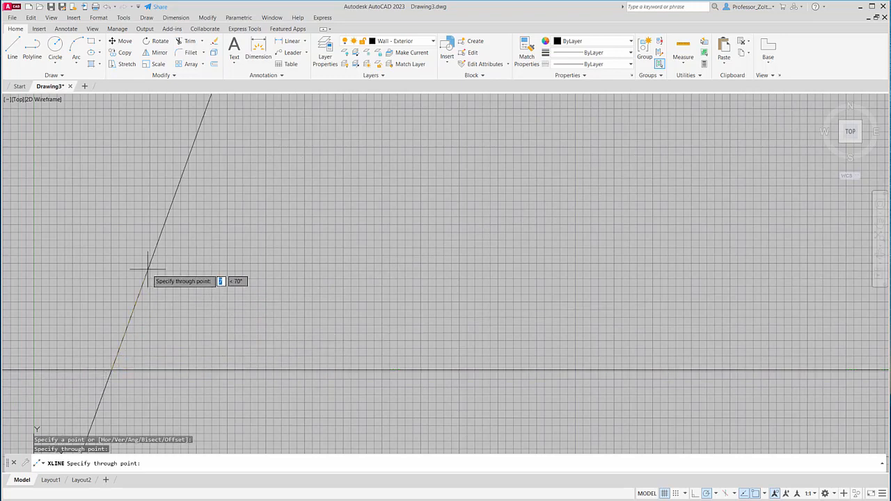
left_click(109, 244)
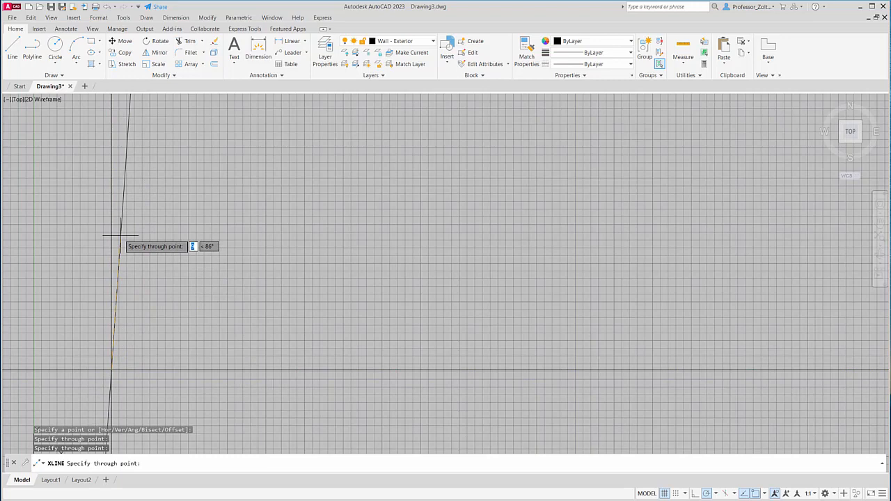
key("Return")
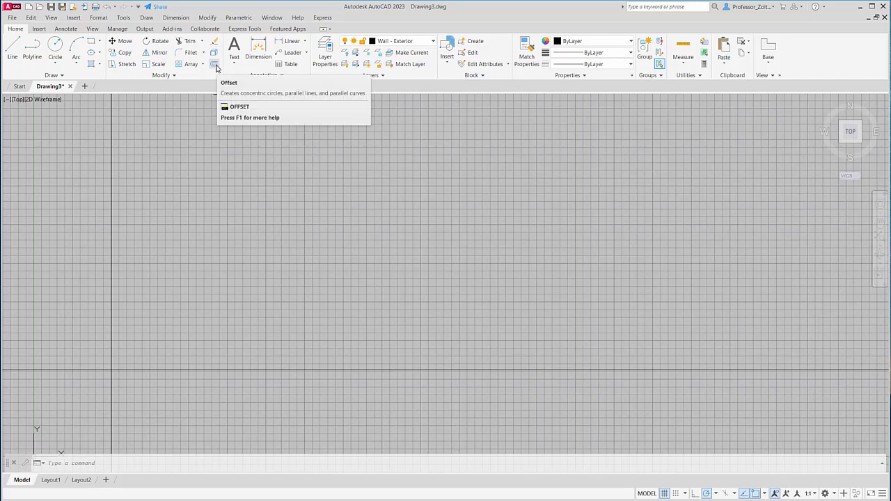
- Offset the vertical construction line 12.43 to the right
left_click(215, 65)
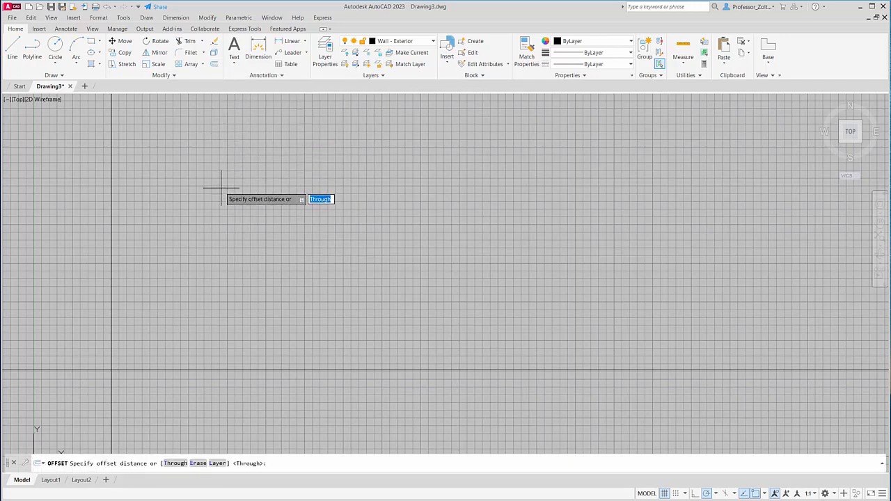
type("12.43")
key("Return")
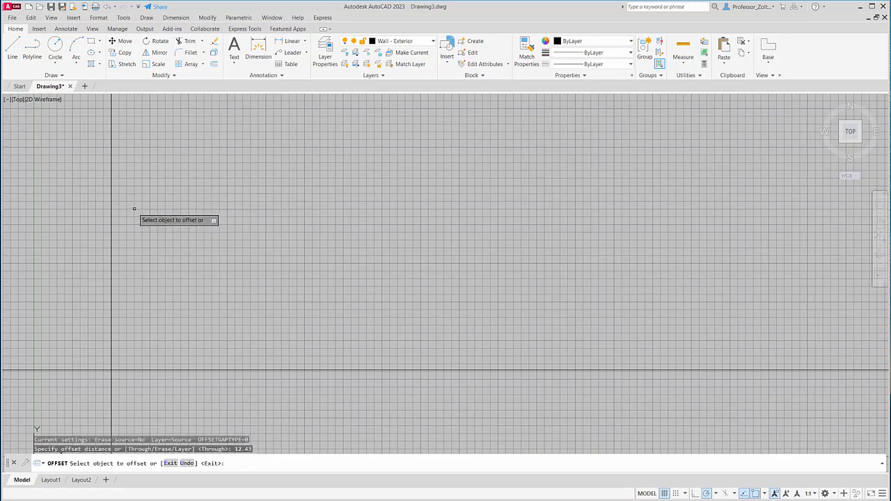
left_click(111, 194)
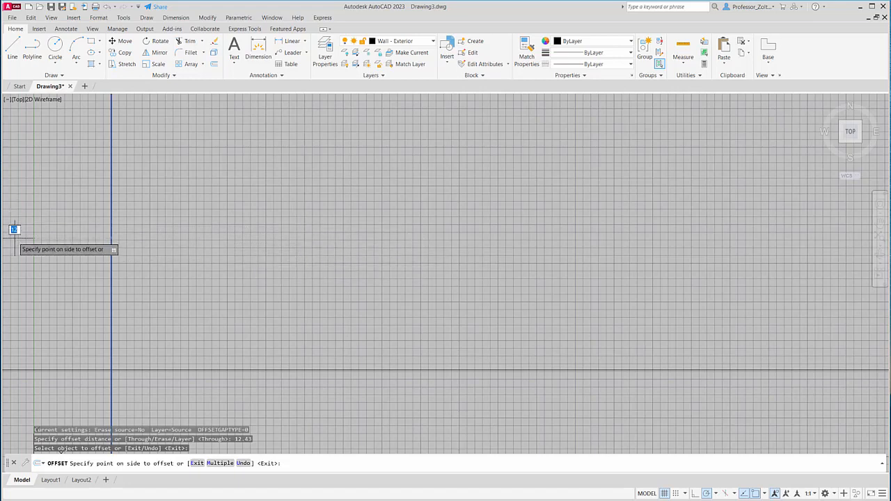
left_click(423, 257)
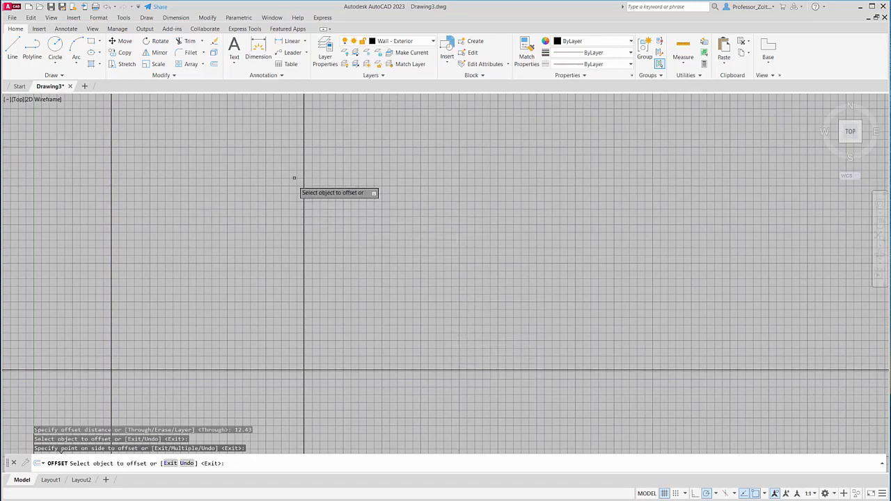
- Offset the horizontal construction line 6.01 upward
left_click(214, 64)
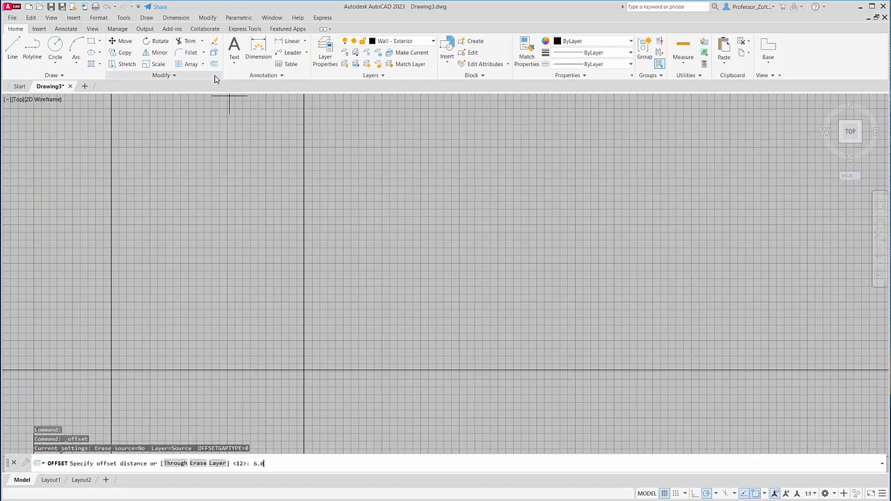
key("Return")
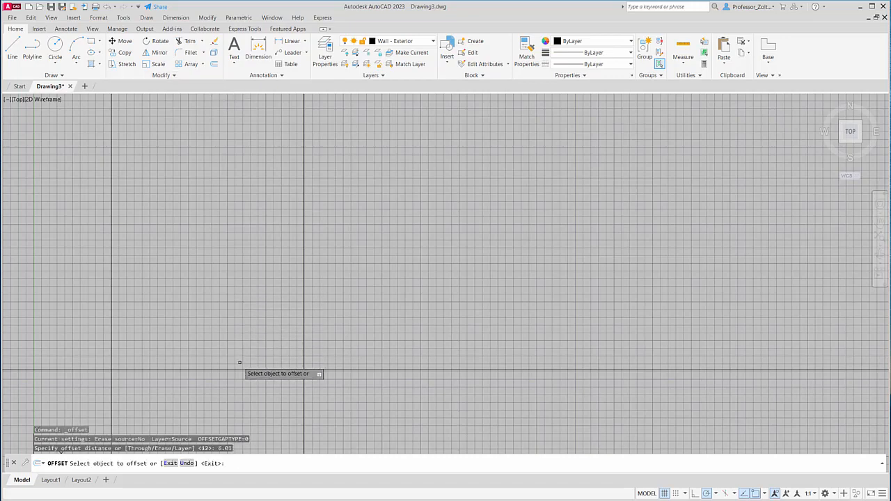
left_click(240, 370)
left_click(248, 287)
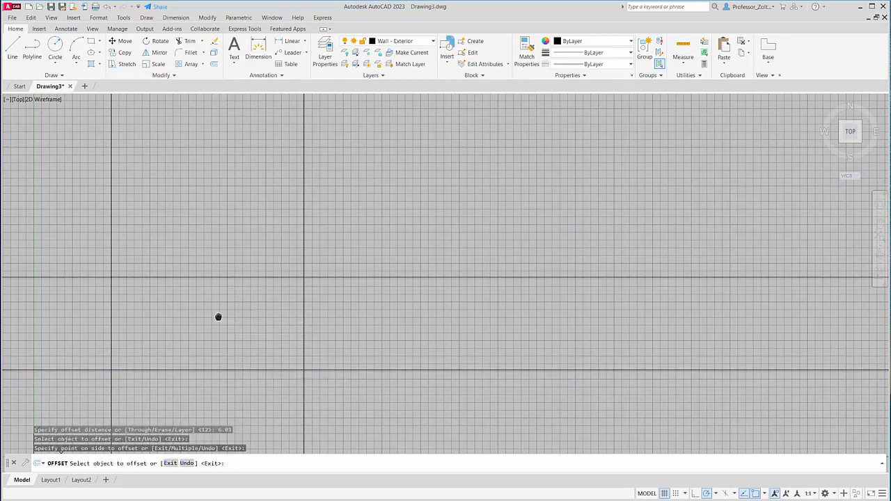
middle_click_drag(219, 316, 438, 251)
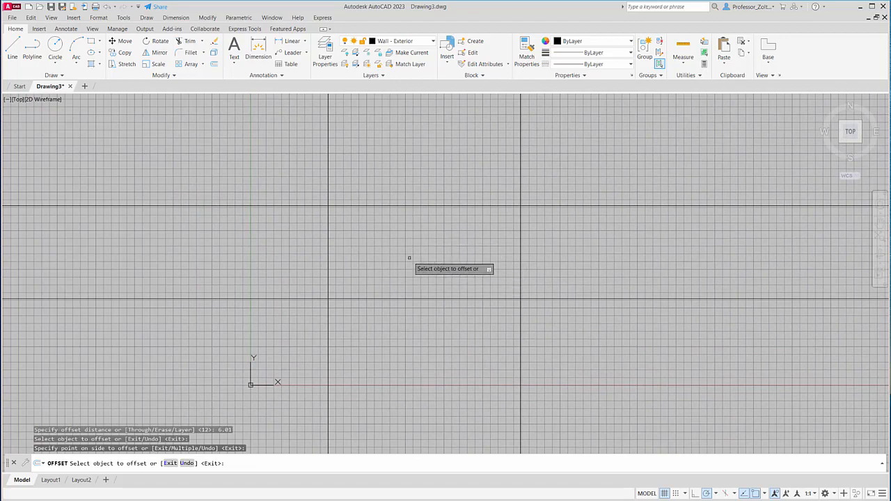
middle_click_drag(408, 258, 389, 273)
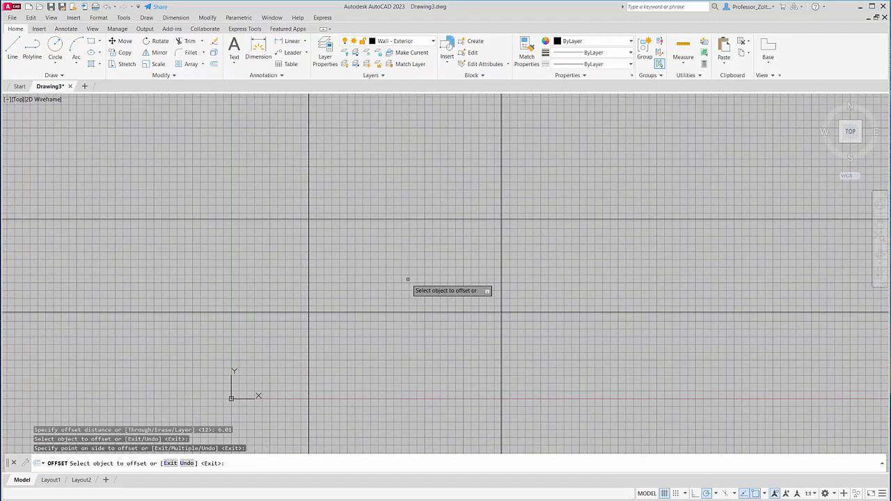
scroll(332, 283, "up", 4)
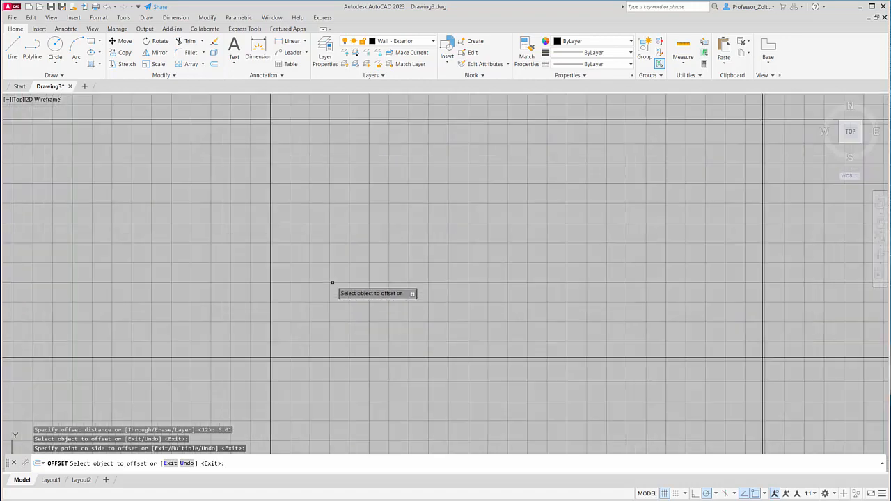
scroll(453, 267, "down", 4)
scroll(463, 273, "up", 4)
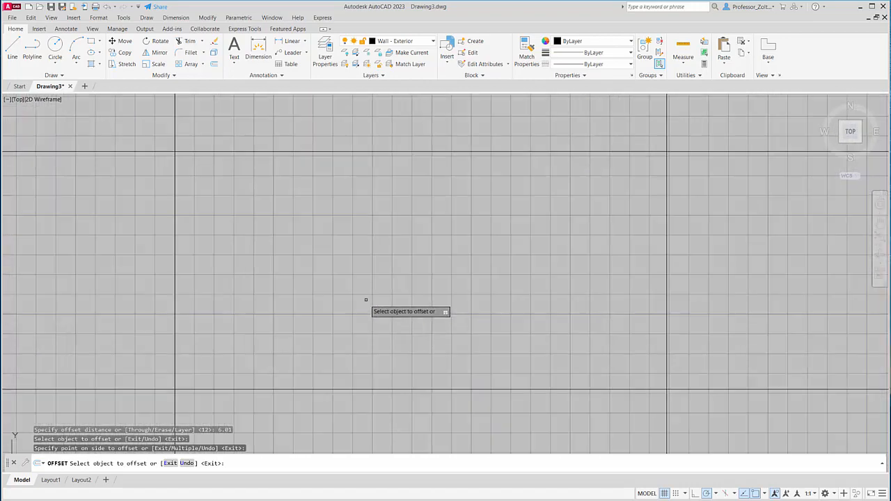
scroll(366, 300, "up", 2)
scroll(375, 293, "down", 2)
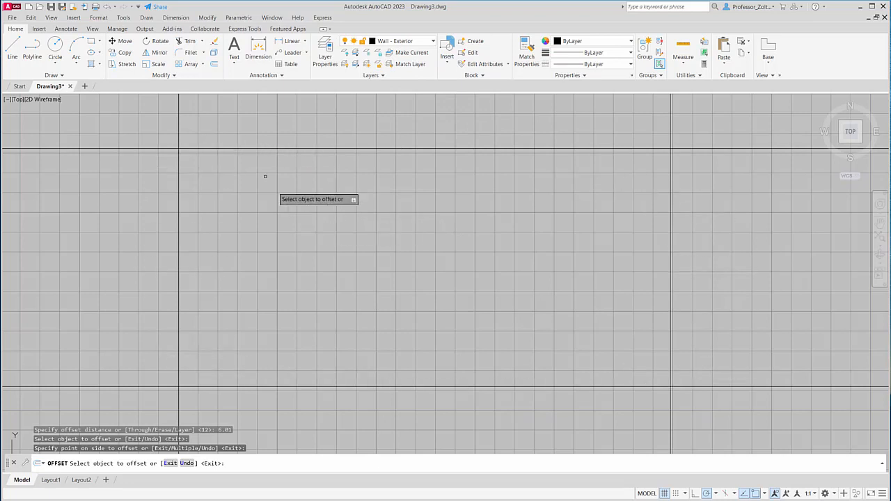
- Turn on Ortho mode and disable the Extension and Center running object snaps, leaving Endpoint and Intersection enabled
left_click(14, 52)
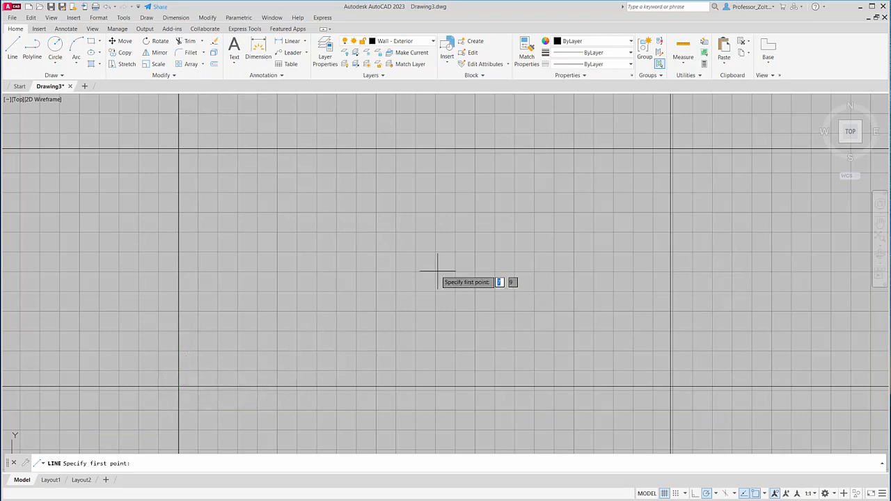
right_click(476, 251, "shift")
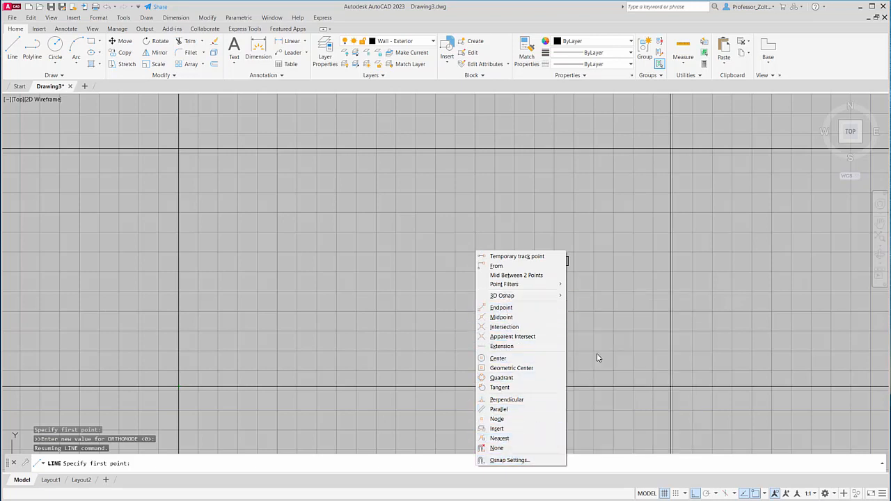
key("Escape")
key("Escape")
key("Escape")
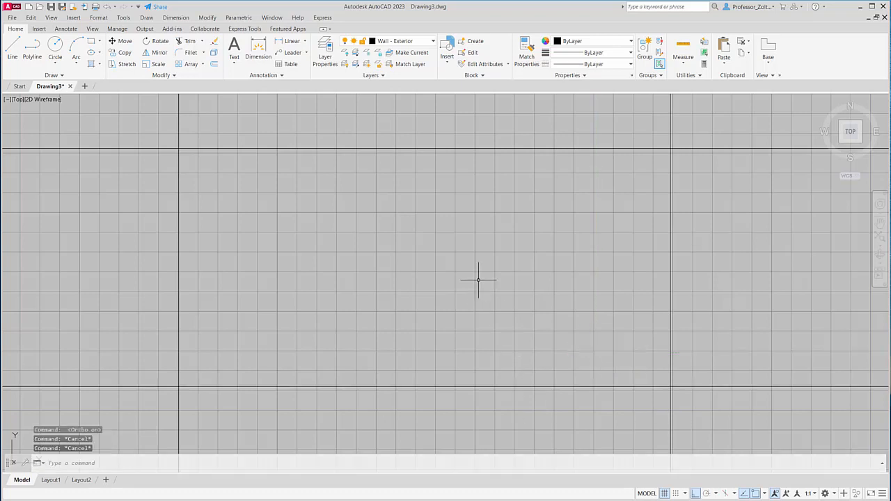
left_click(766, 493)
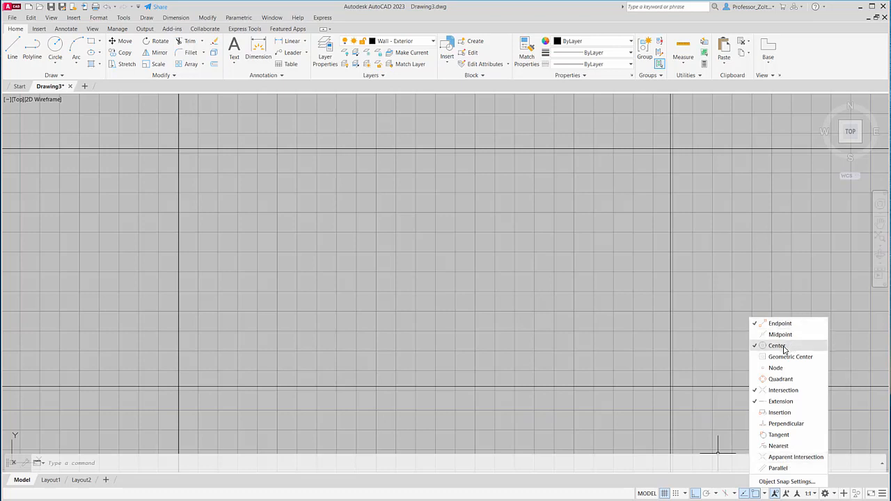
left_click(784, 402)
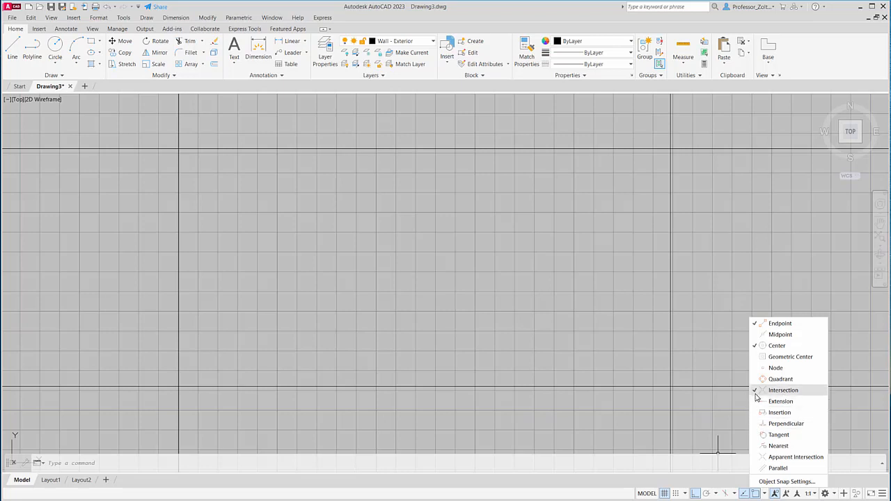
left_click(757, 347)
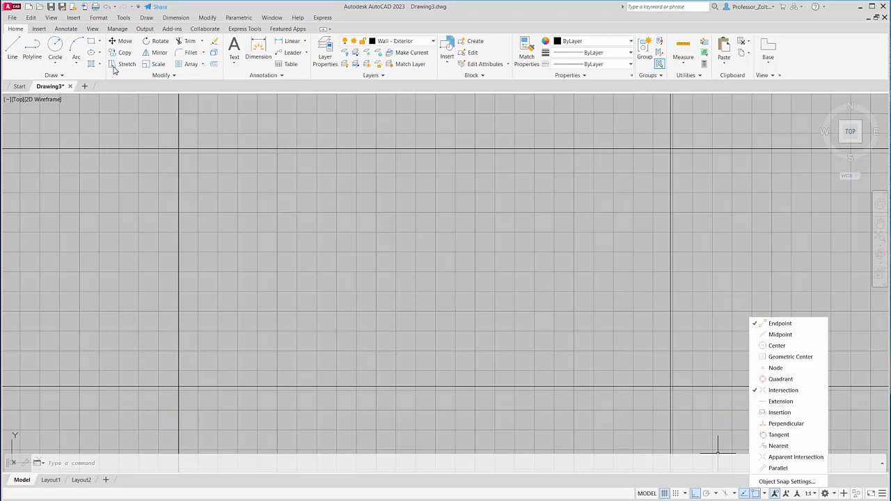
- Trace the rectangular exterior wall outline with lines through the four intersections of the construction lines
left_click(13, 47)
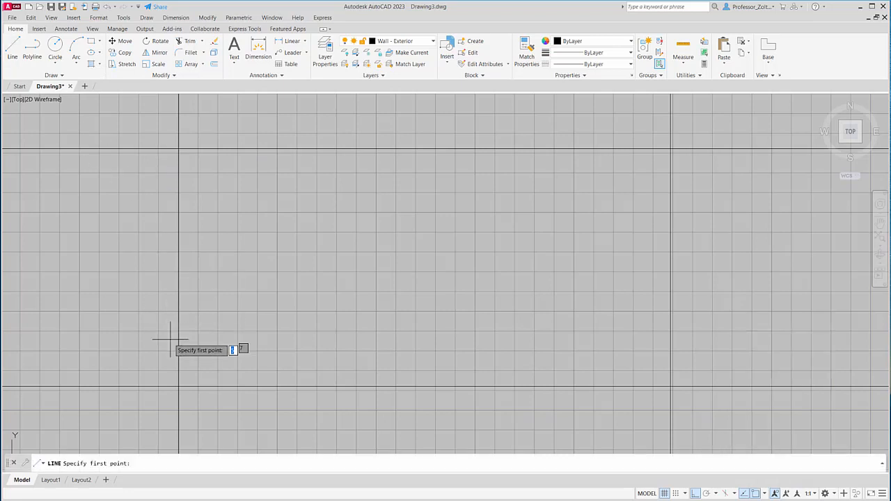
left_click(179, 387)
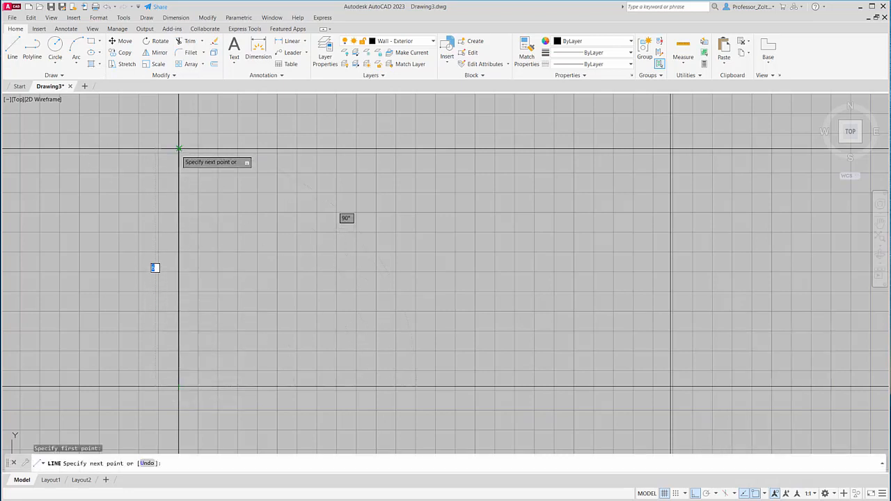
left_click(179, 150)
left_click(670, 164)
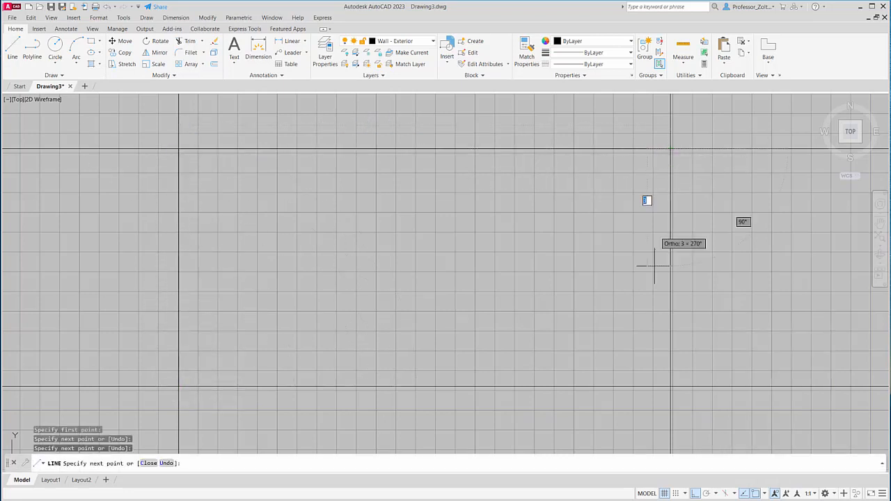
left_click(670, 387)
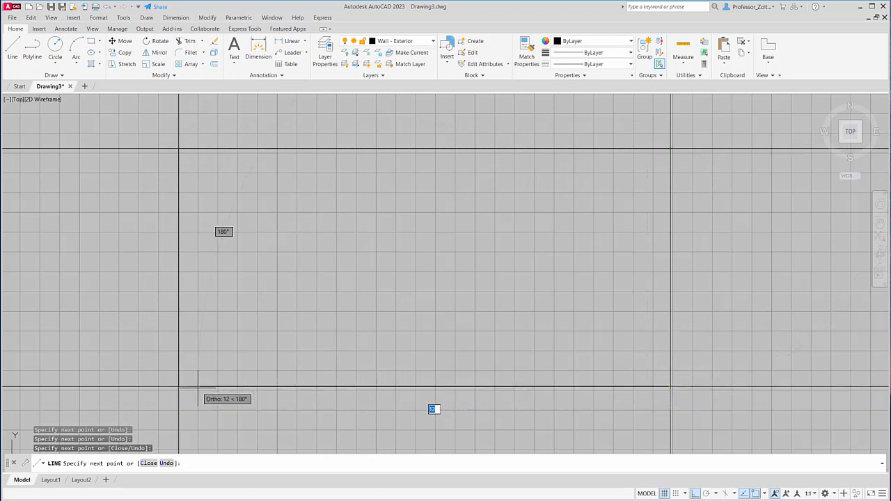
key("Return")
- Delete the two horizontal and two vertical construction lines, keeping the rectangular wall outline
left_click(805, 412)
left_click(740, 135)
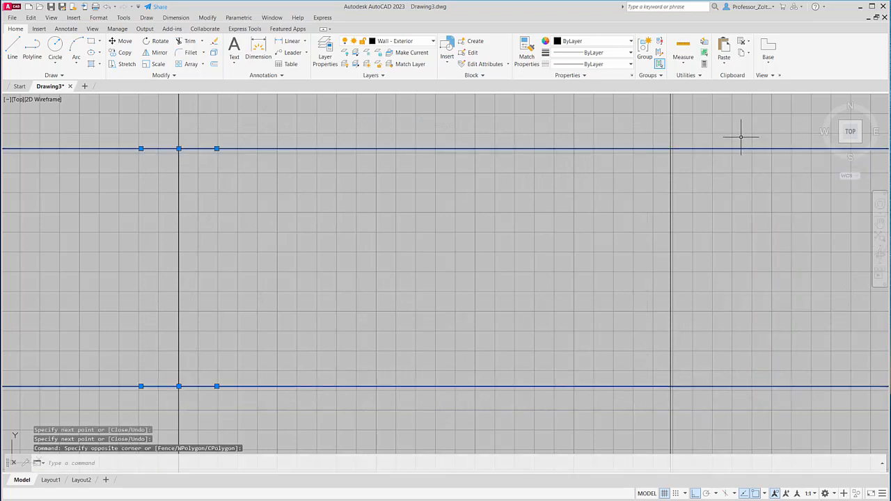
left_click(708, 130)
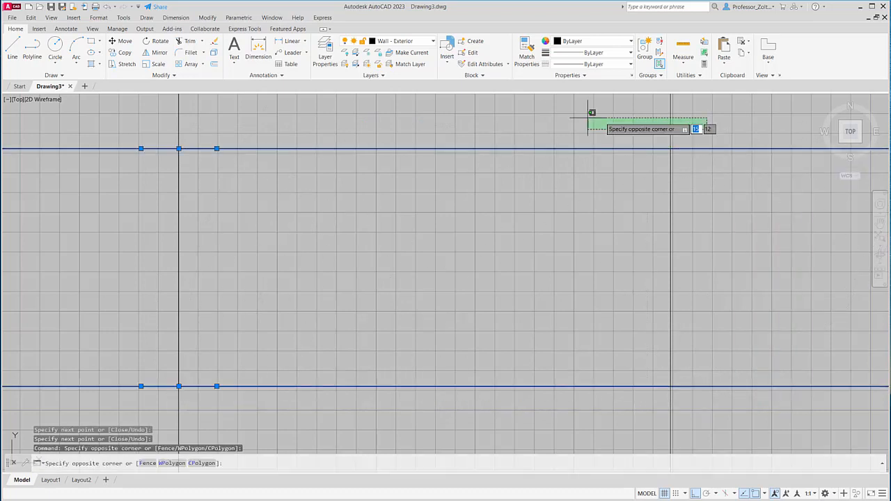
left_click(161, 109)
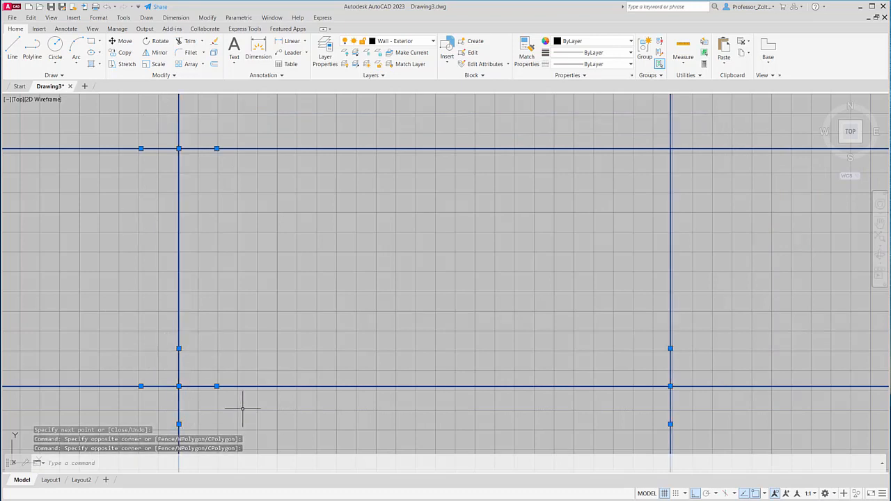
key("Delete")
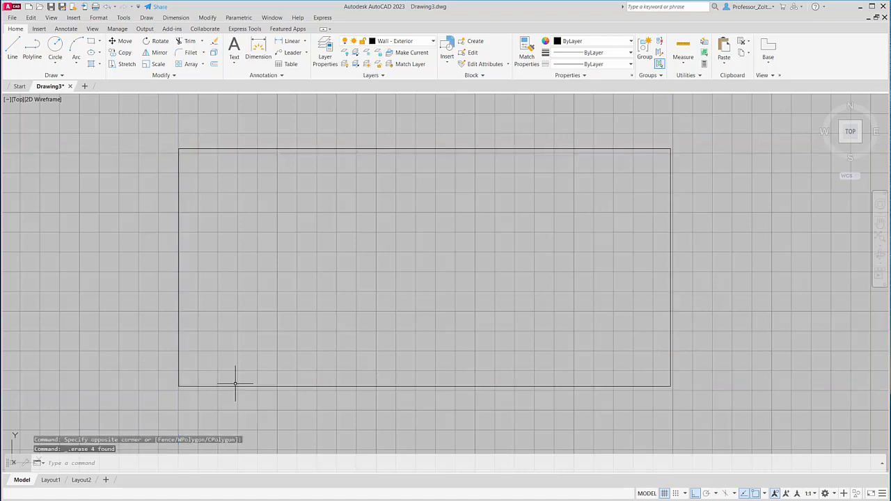
- Delete the top line of the wall outline and undo the deletion
left_click(195, 148)
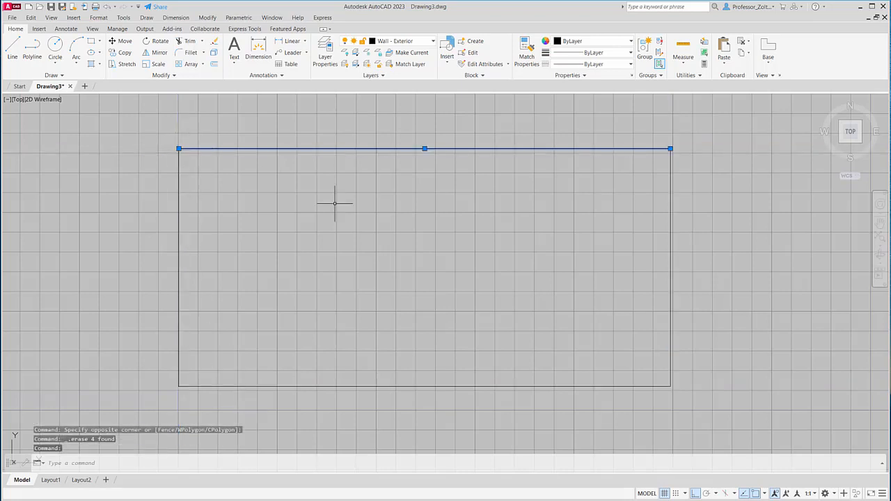
key("Delete")
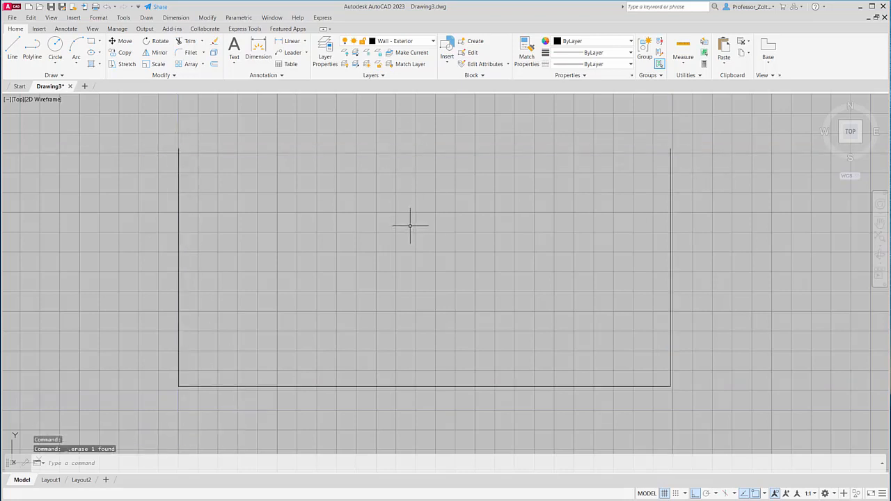
key("ctrl+z")
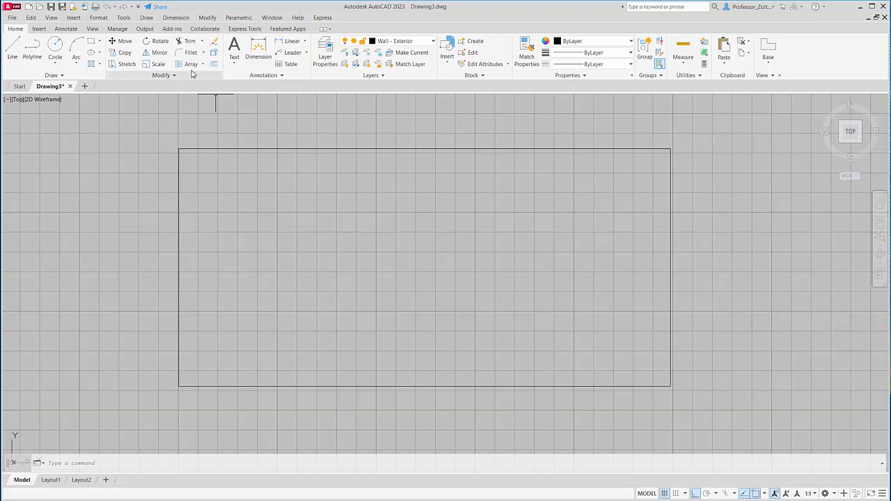
- Offset all four exterior wall lines inward by 0.25 to form the inner wall faces
left_click(214, 64)
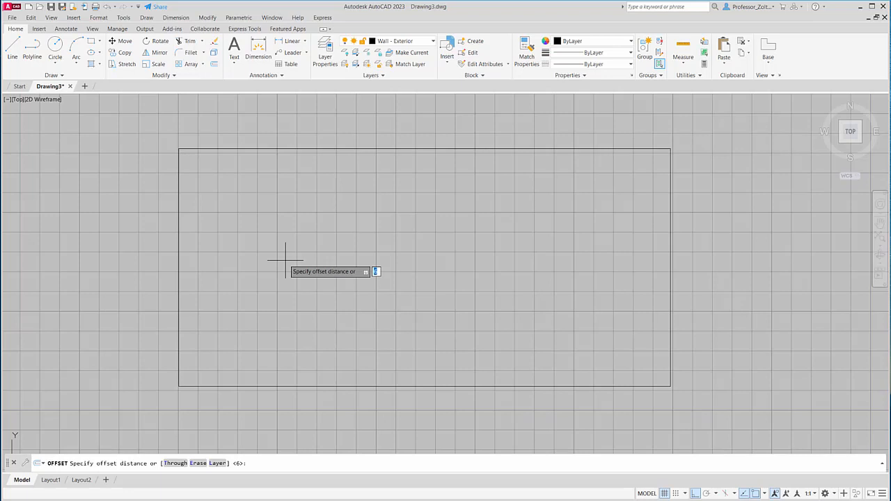
key("Return")
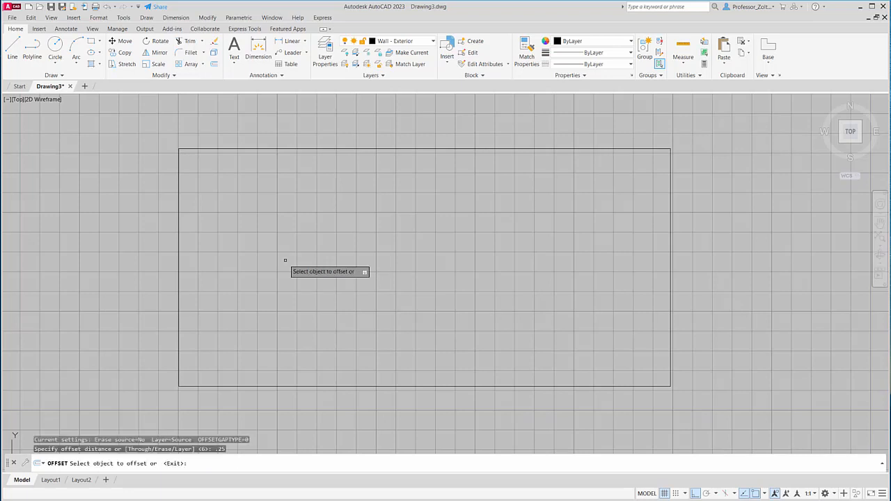
left_click(178, 246)
left_click(185, 252)
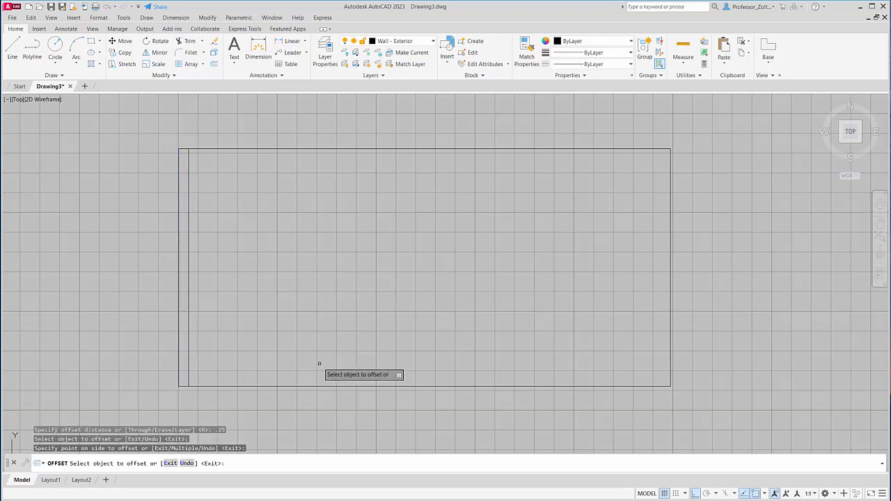
left_click(329, 385)
left_click(462, 327)
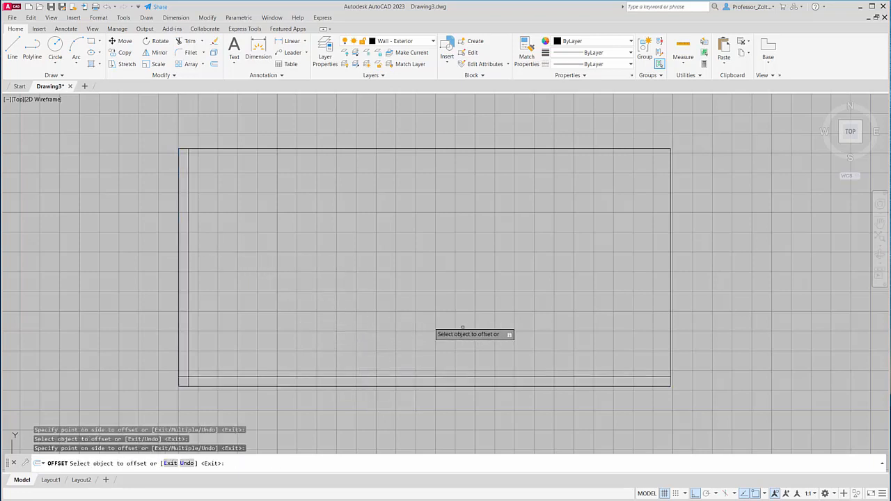
left_click(671, 302)
left_click(633, 299)
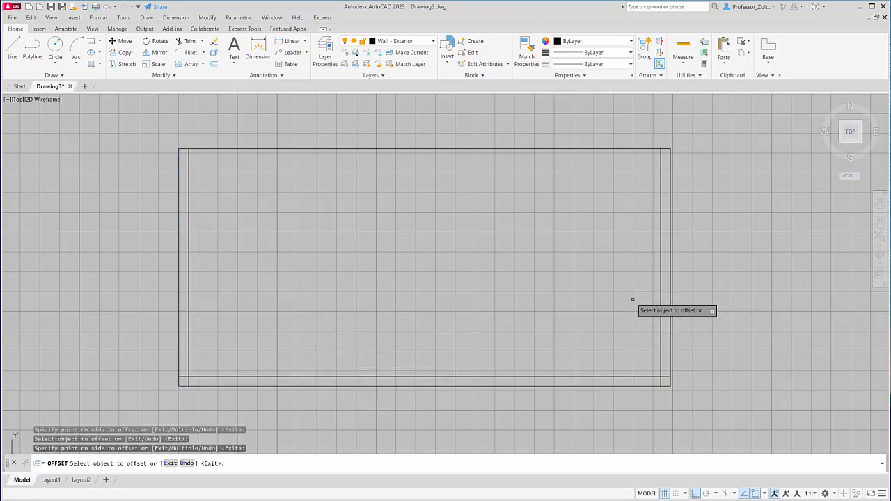
left_click(603, 149)
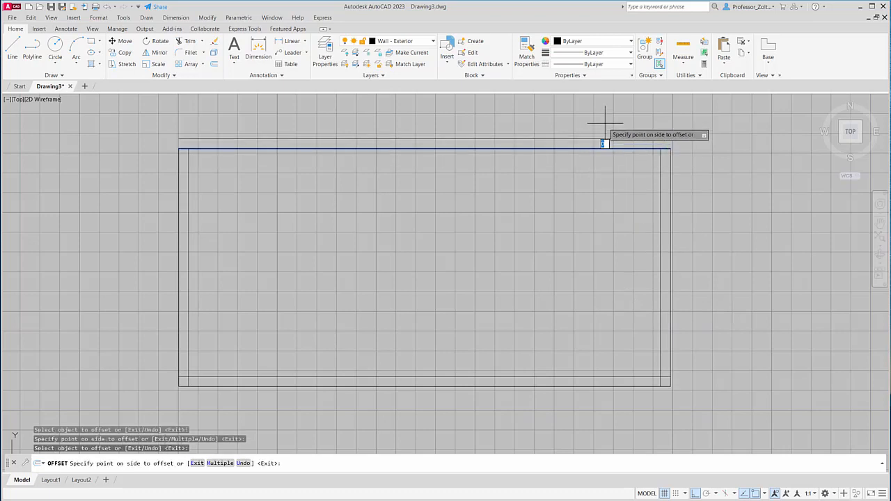
left_click(589, 182)
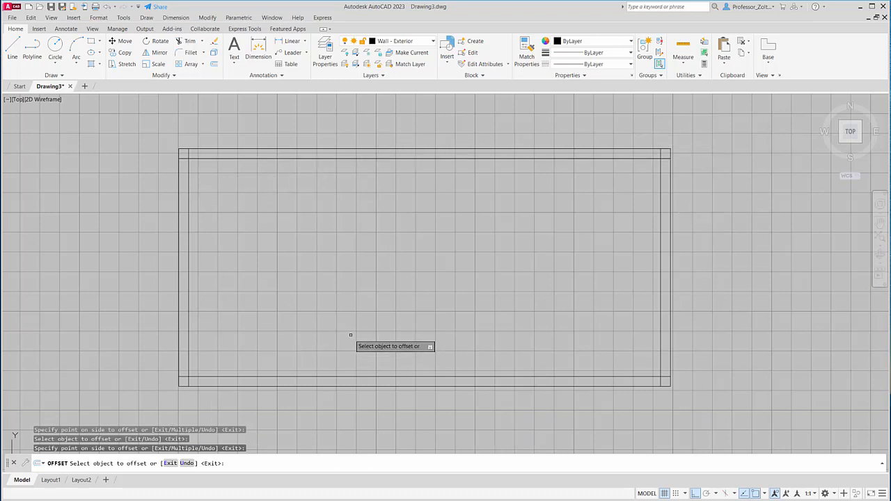
- Trim the overlapping ends of the inner wall lines at all four corners to leave a clean inner rectangle
left_click(203, 41)
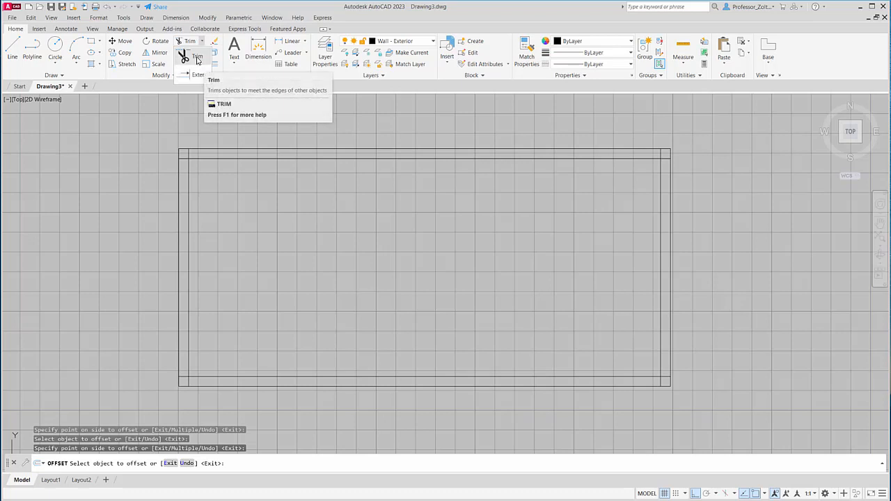
left_click(195, 57)
left_click(185, 153)
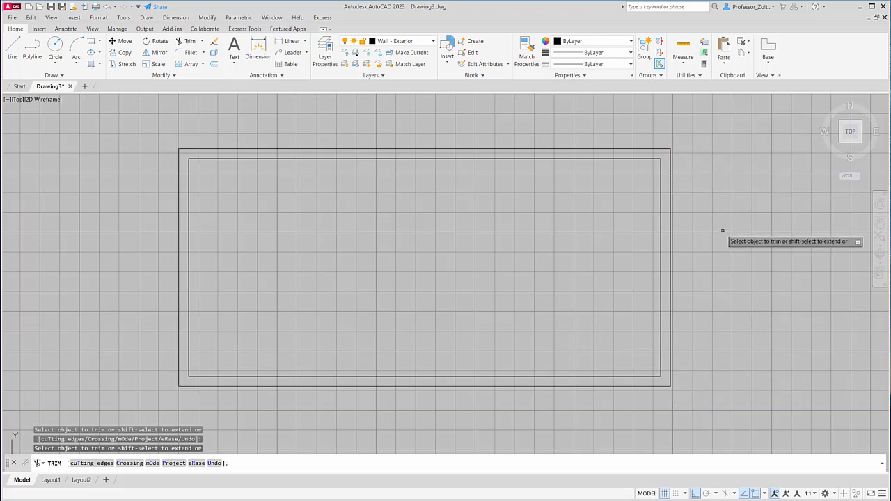
- Turn off Ortho mode and draw a diagonal trial line sloping down to the right inside the walls
left_click(13, 48)
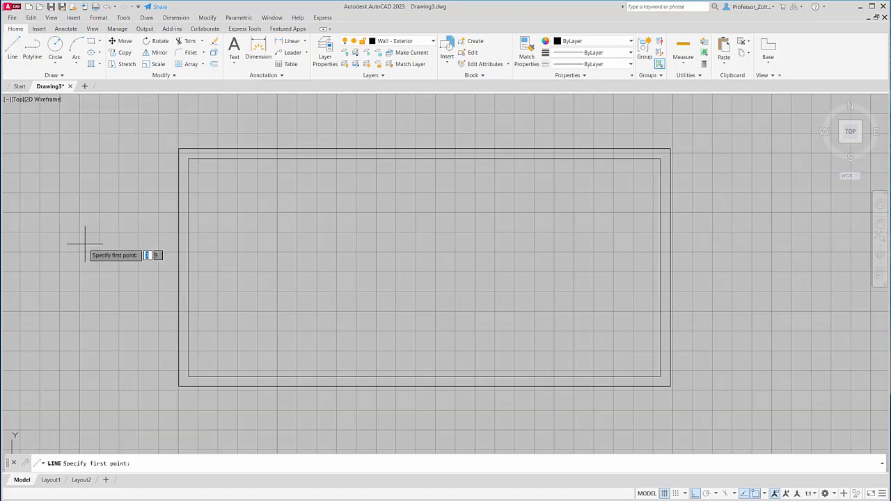
left_click(80, 193)
key("Escape")
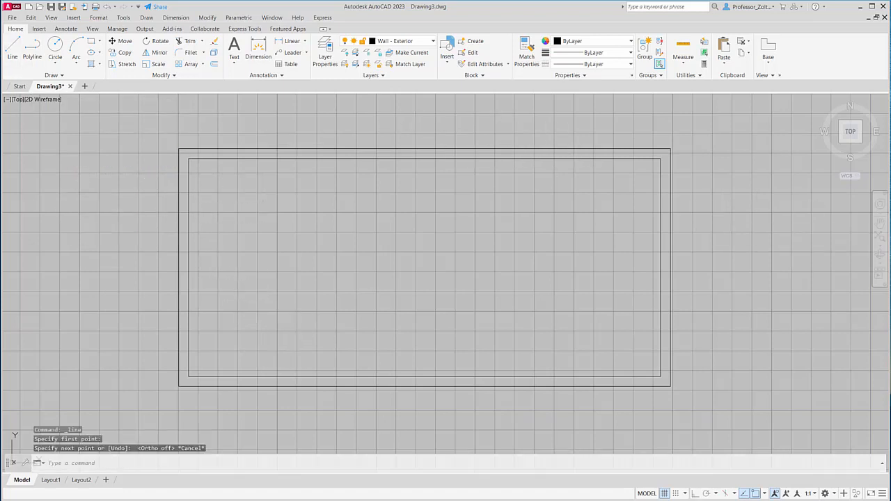
left_click(12, 48)
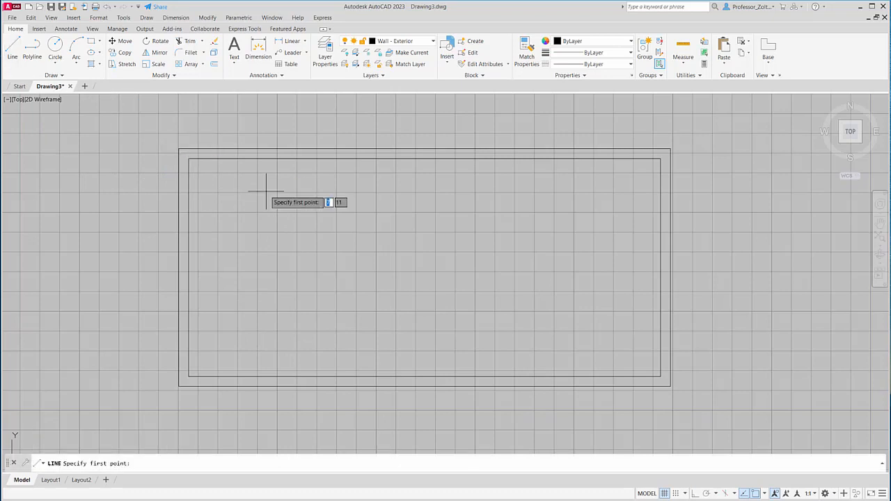
left_click(265, 215)
left_click(384, 297)
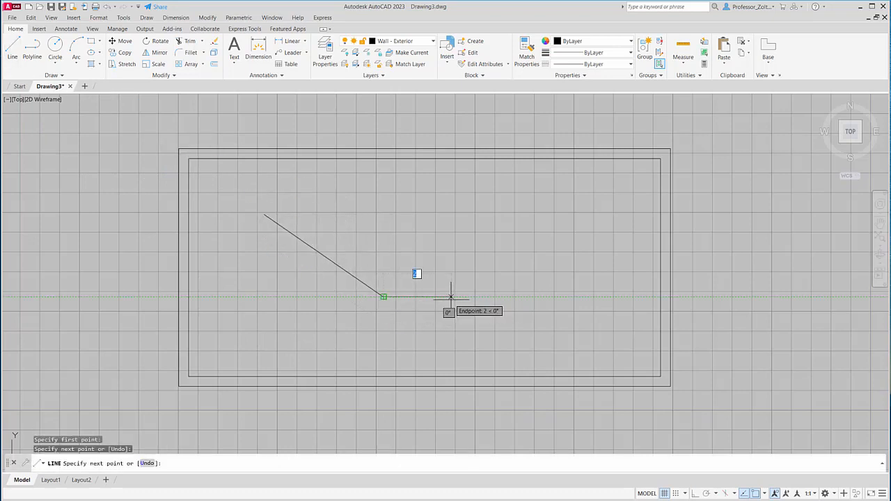
- Offset the diagonal trial line by 0.25 toward its upper-right side
left_click(214, 63)
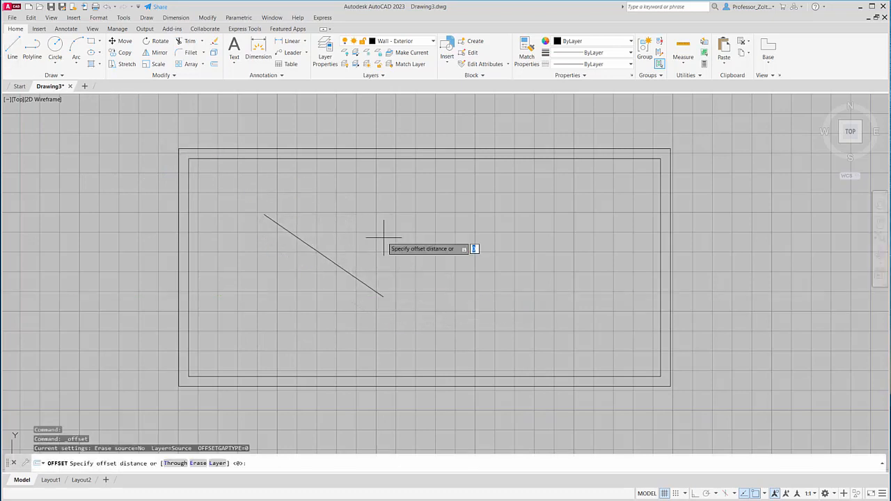
type(".25")
key("Return")
left_click(358, 272)
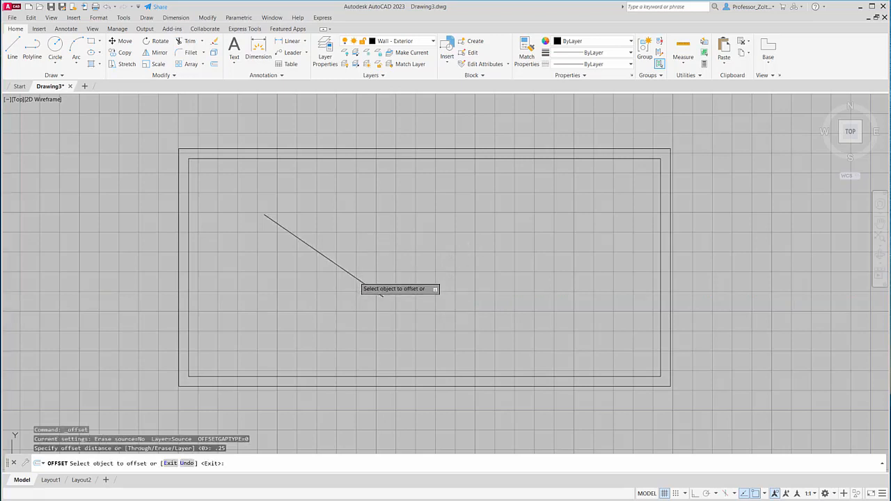
left_click(378, 237)
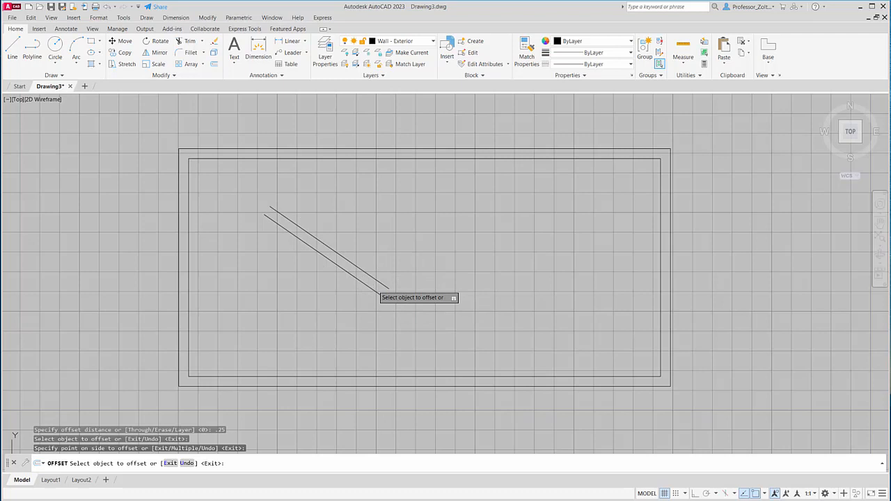
- Delete both parallel diagonal trial lines from inside the walls
key("Escape")
left_click(441, 324)
left_click(345, 240)
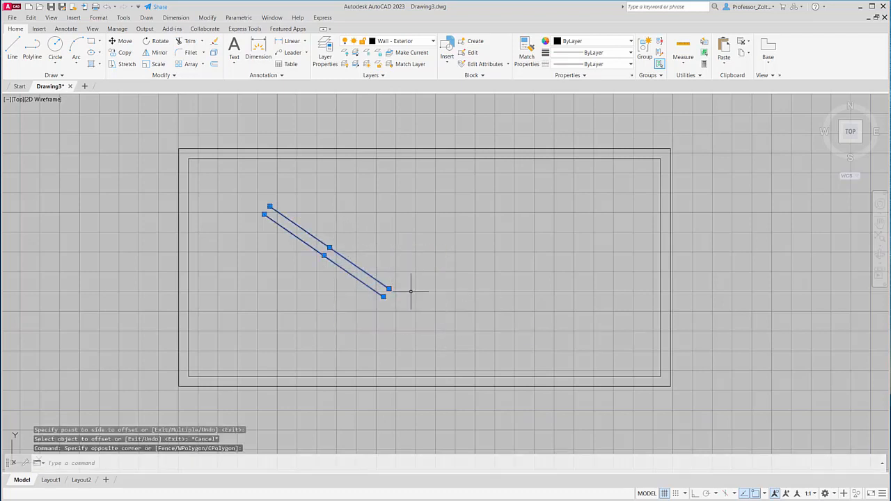
key("Delete")
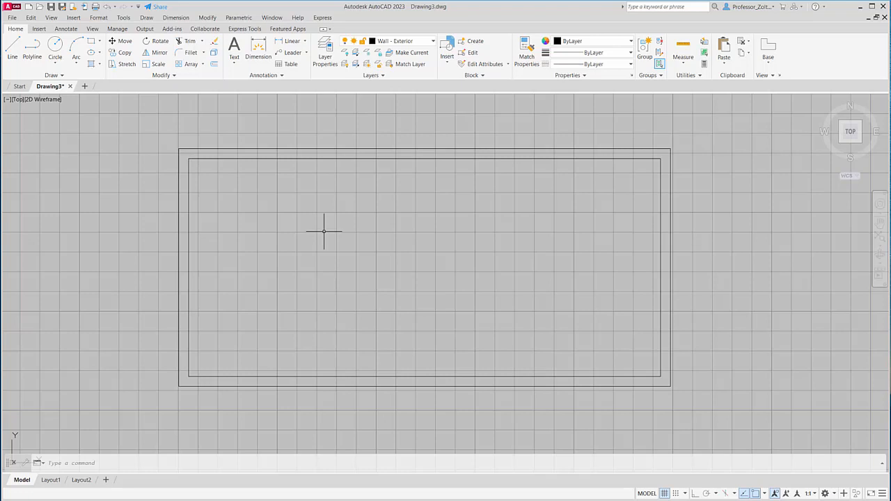
- Review the available layers and check which layer the left wall's outer and inner lines are on
left_click(433, 41)
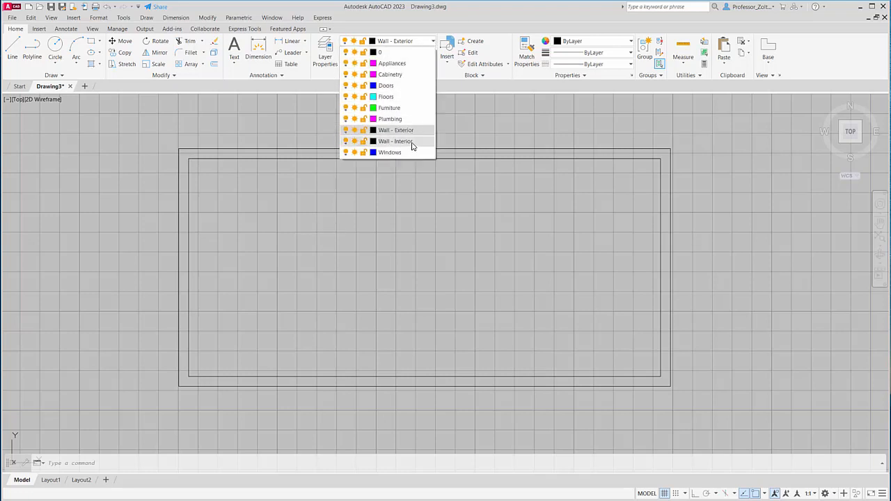
left_click(471, 115)
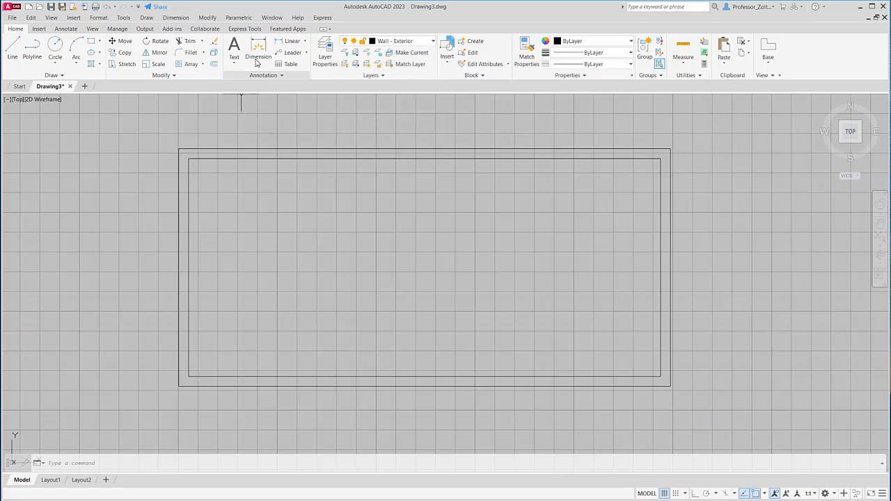
left_click(179, 177)
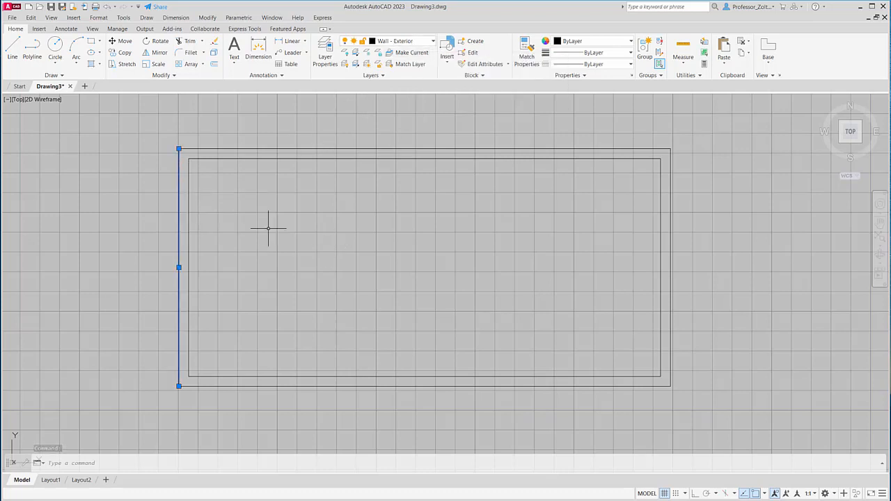
key("Escape")
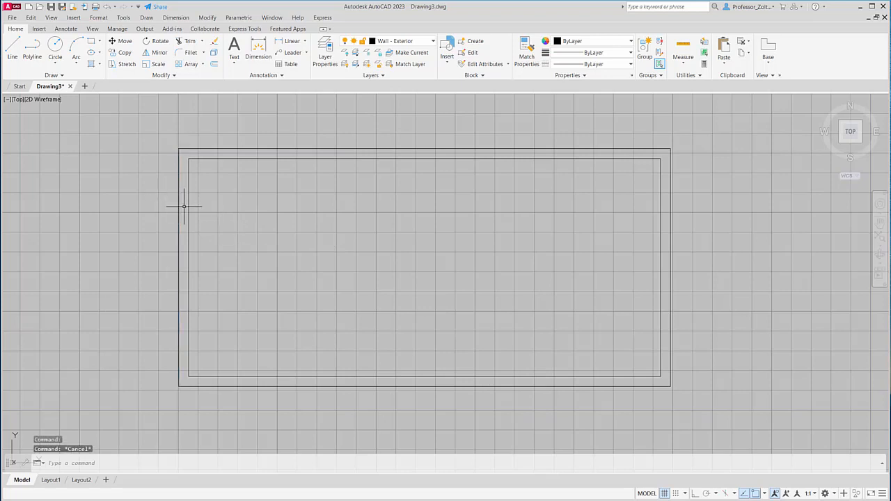
left_click(189, 205)
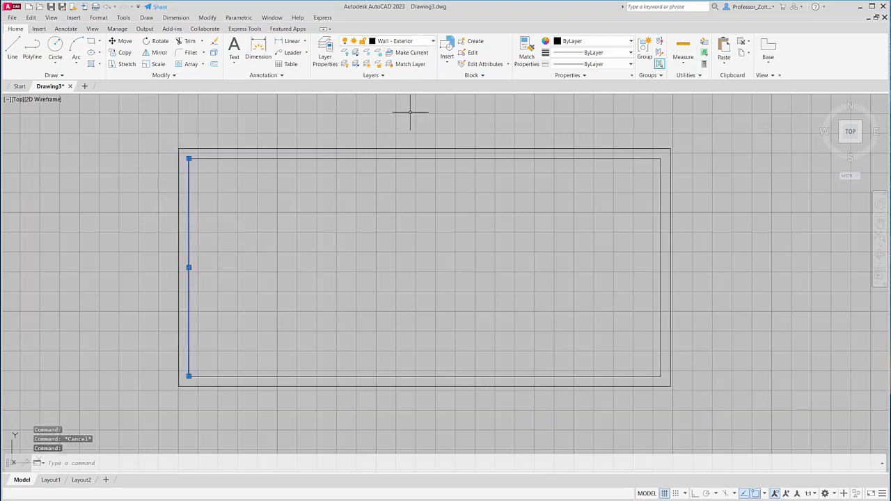
key("Escape")
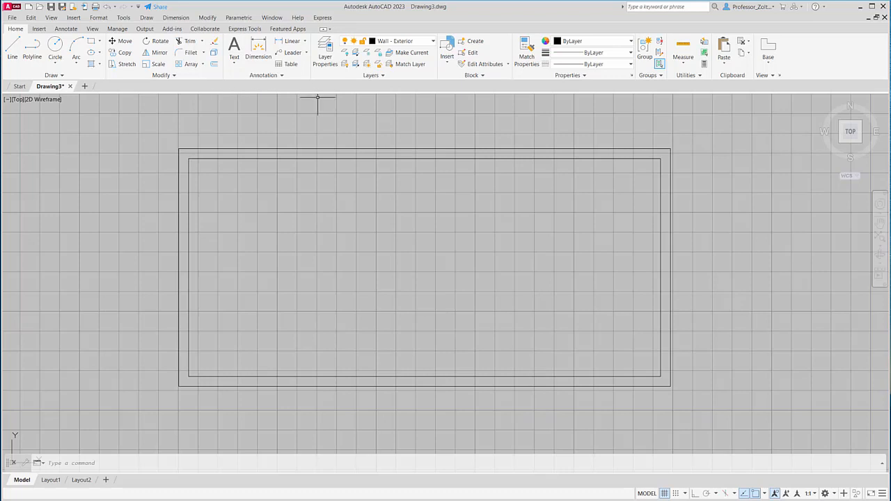
- Offset the left wall's inner line 0.1 to the right, into the room
left_click(214, 64)
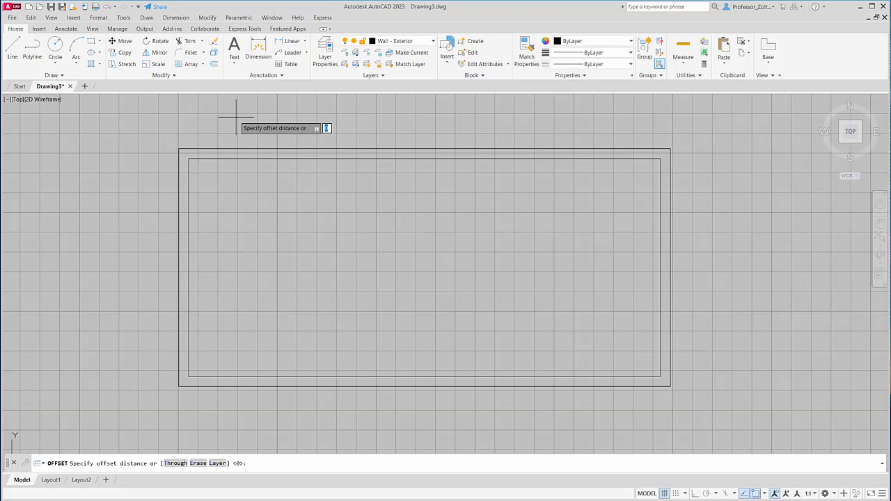
type(".1")
key("Return")
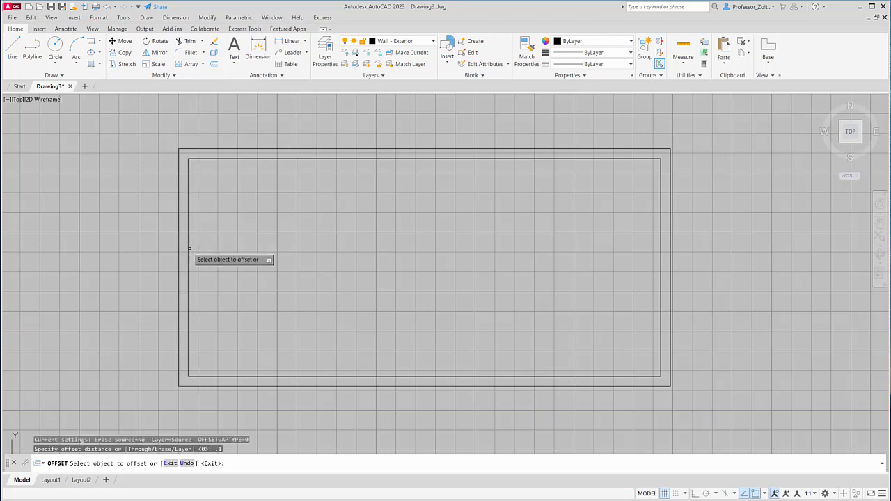
left_click(189, 247)
left_click(230, 256)
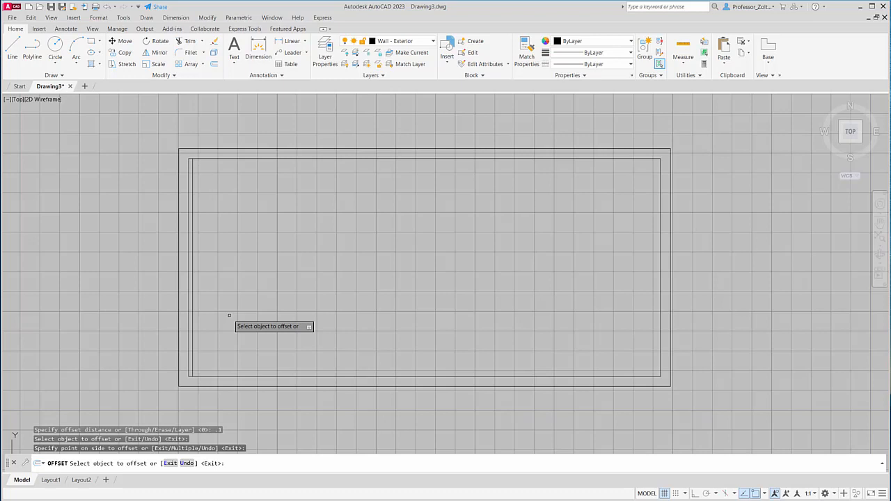
- Offset the vertical line just inside the left wall 0.61 to the right
left_click(214, 64)
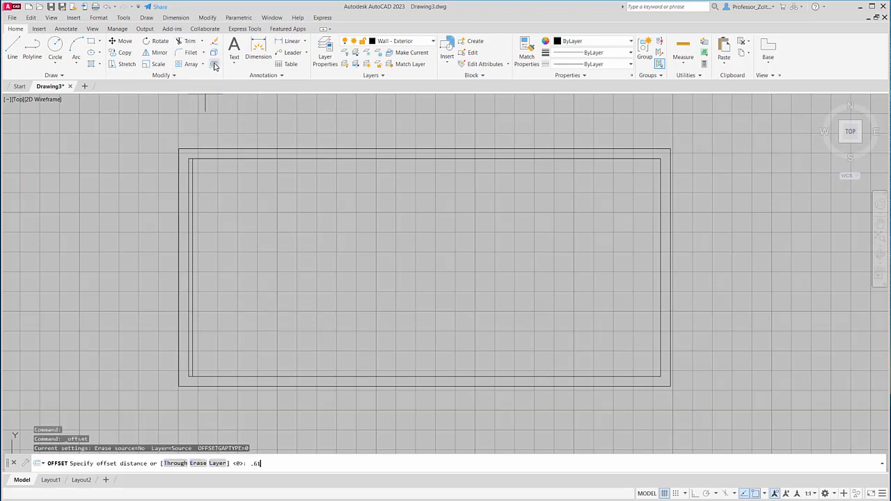
type(".61")
key("Return")
left_click(191, 329)
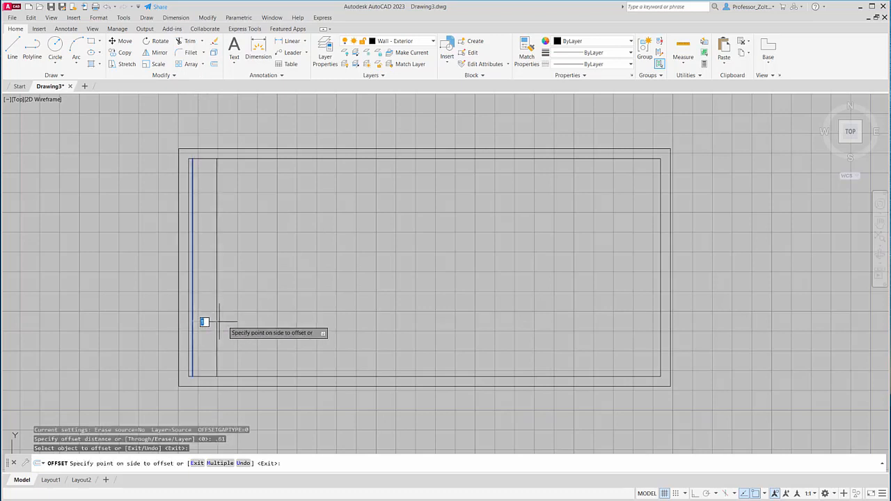
left_click(242, 322)
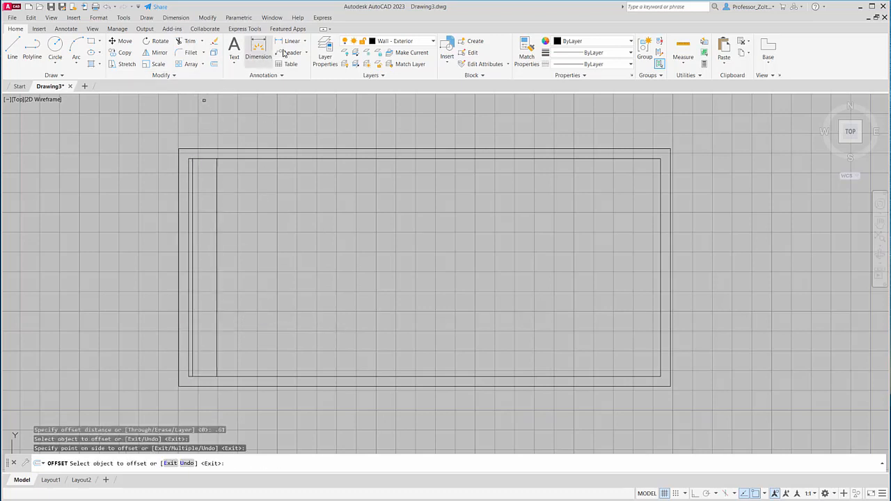
- Offset the rightmost vertical line inside the room 0.91 to the right
left_click(214, 64)
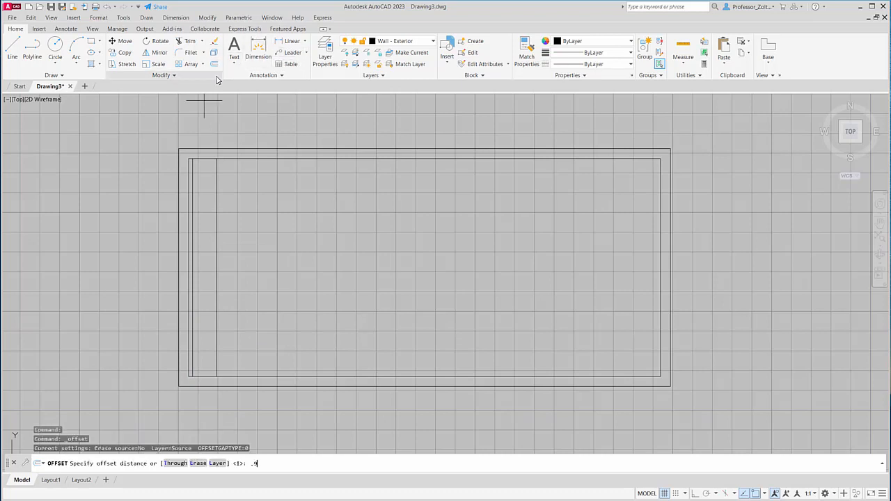
key("Return")
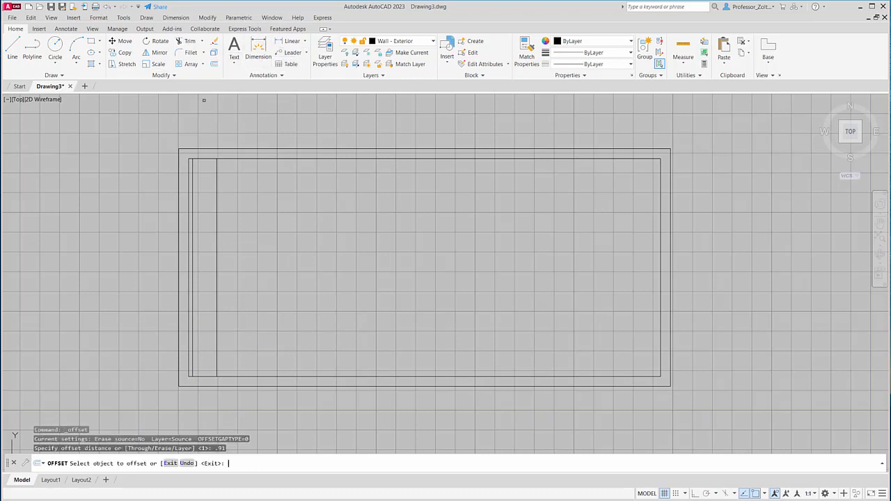
left_click(217, 252)
left_click(264, 248)
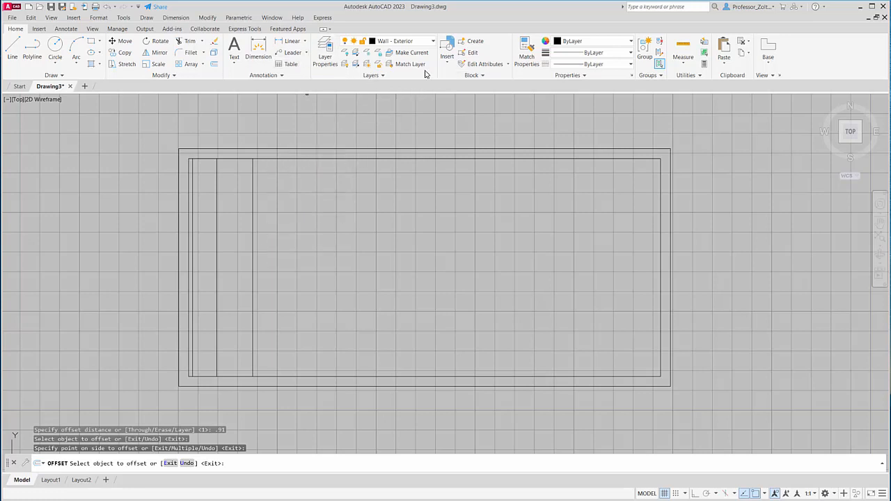
- Offset the newest vertical line 0.11 to the right to give the interior wall its thickness
left_click(214, 64)
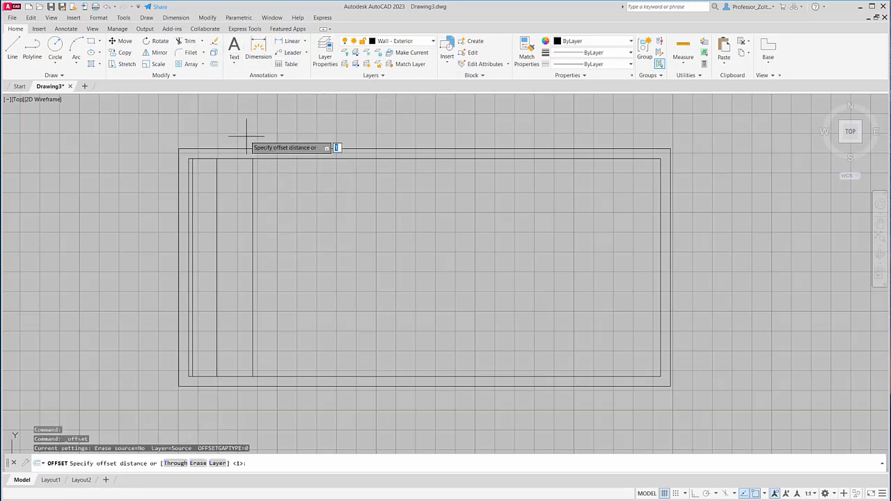
type(".11")
key("Return")
left_click(253, 308)
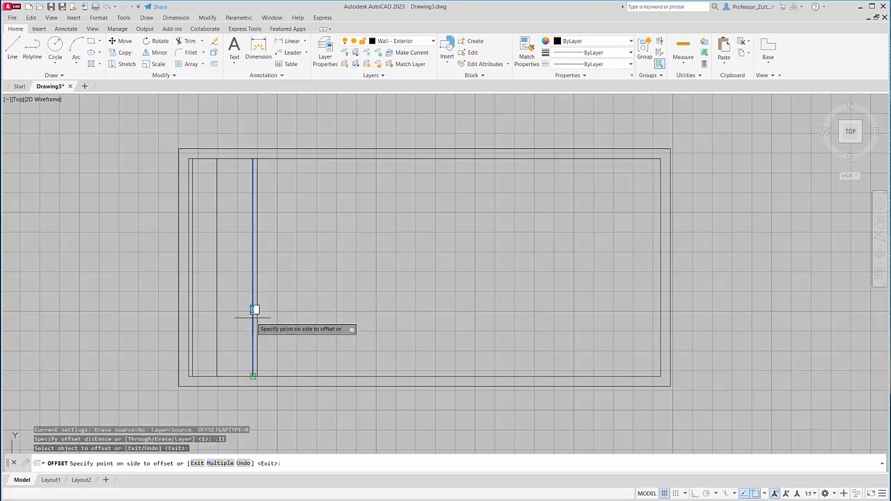
left_click(296, 315)
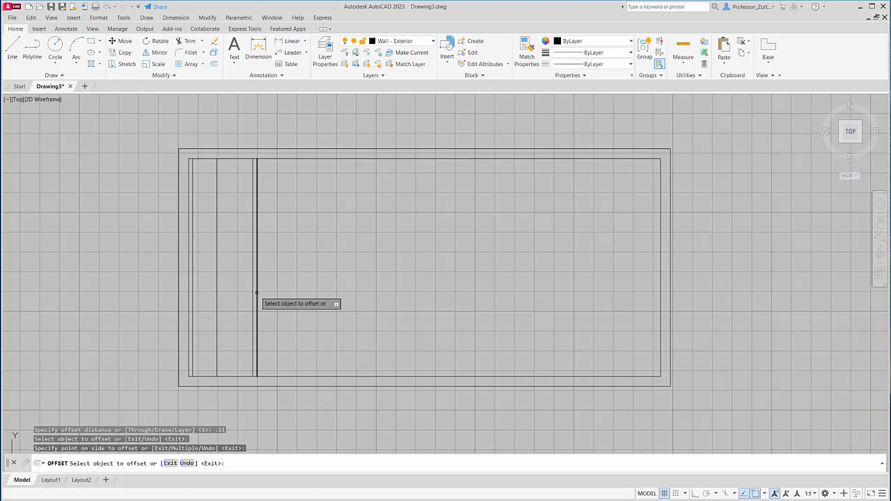
- Offset the bottom wall's inner line 2.31 upward into the room
left_click(215, 66)
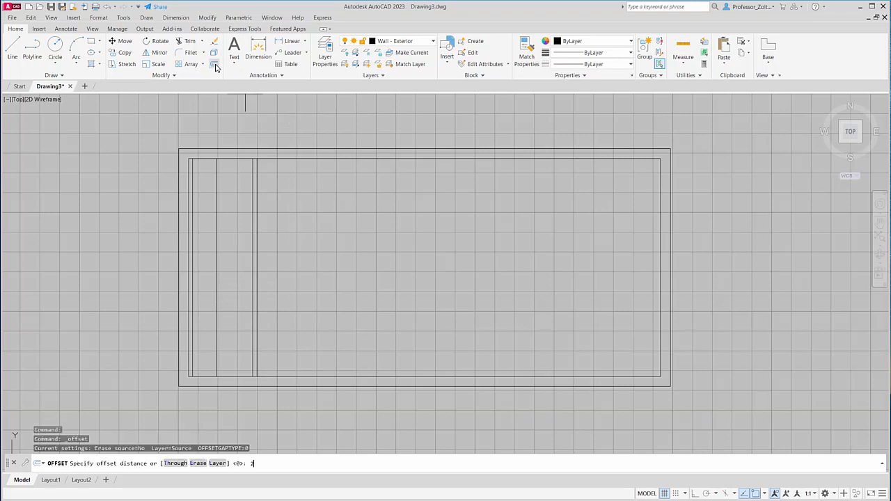
type("2.31")
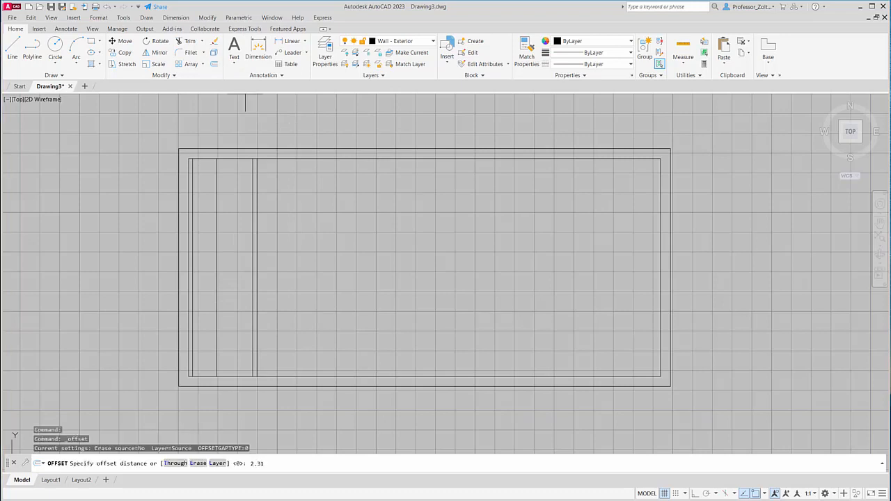
key("Return")
left_click(273, 376)
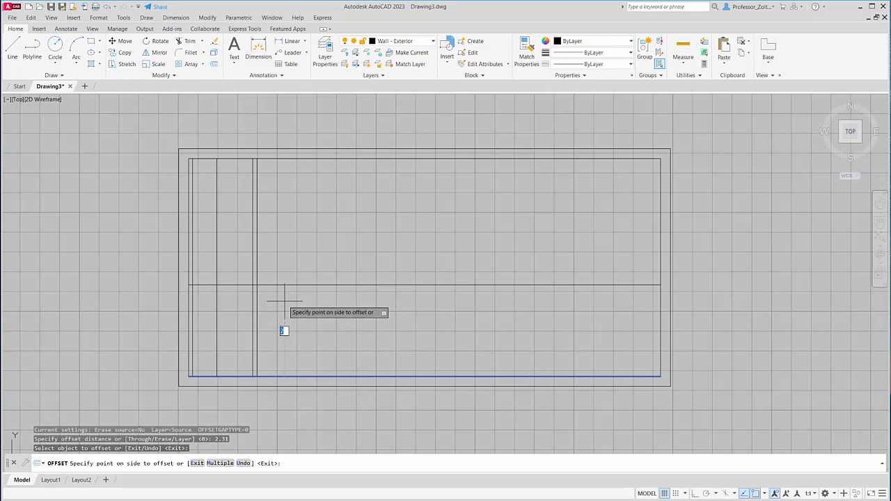
left_click(284, 301)
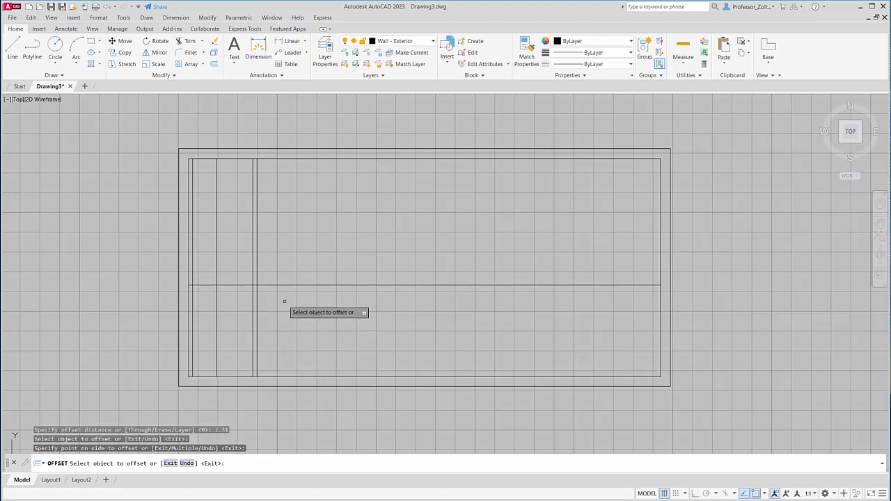
- Offset the horizontal line across the room 0.11 upward to form a horizontal interior wall
left_click(215, 64)
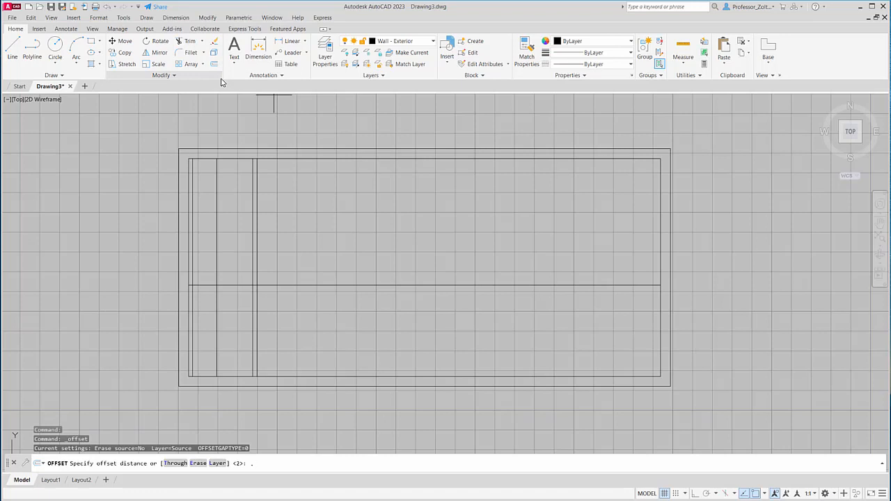
type(".11")
key("Return")
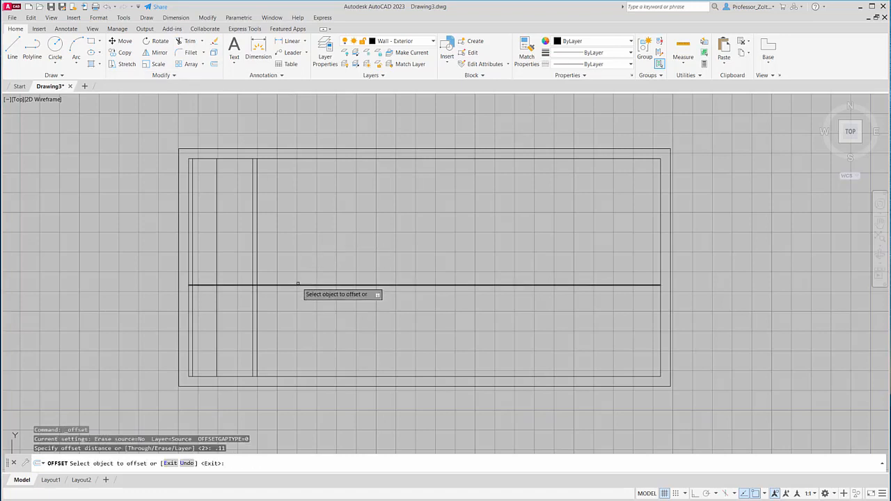
left_click(286, 282)
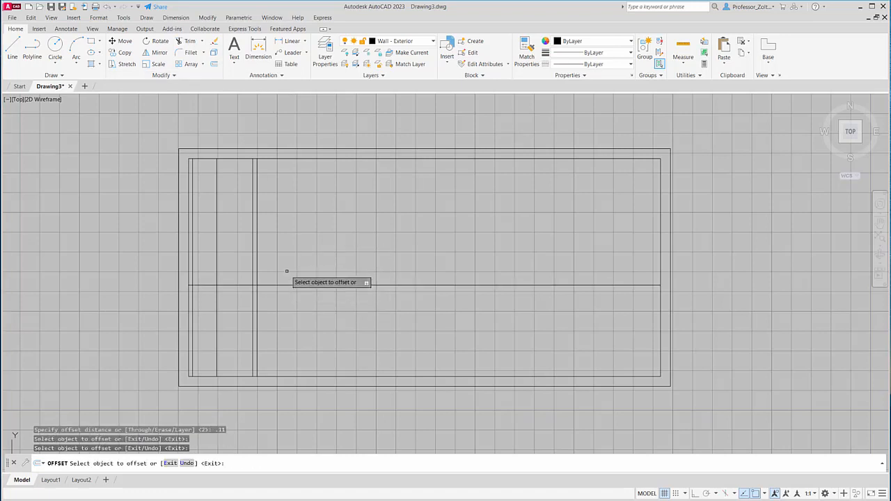
left_click(286, 284)
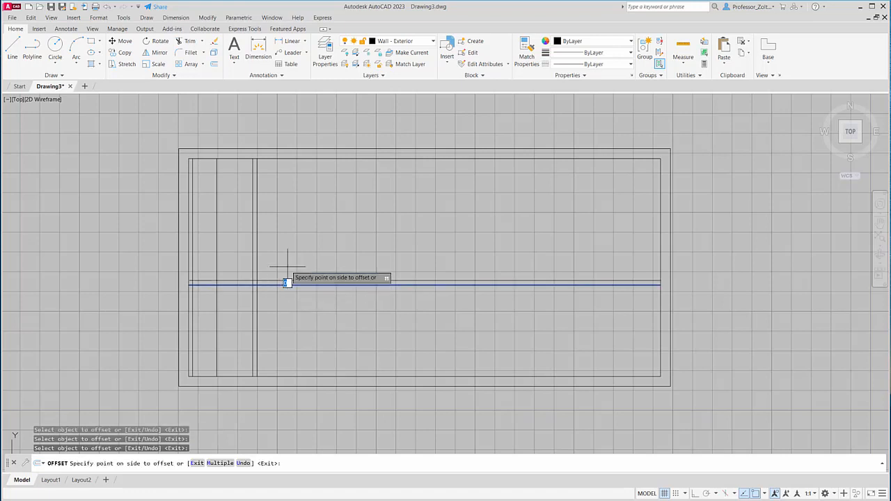
left_click(287, 267)
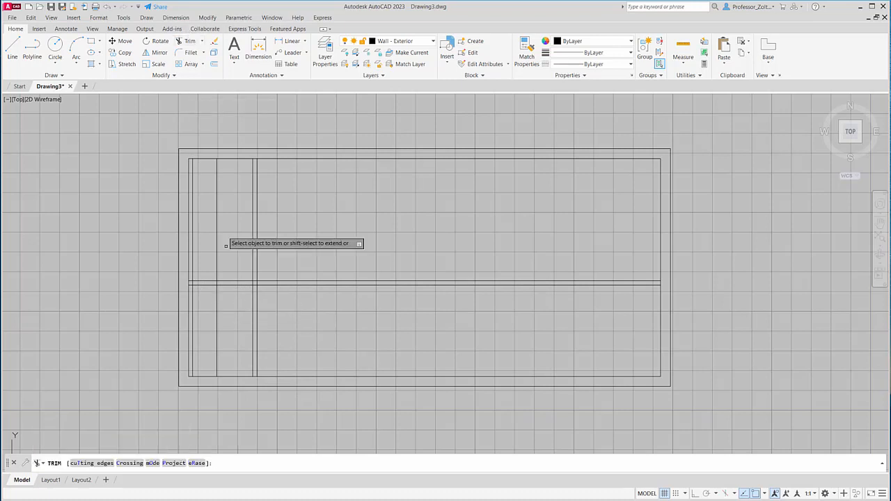
- Trim the two left vertical guide lines and the horizontal wall lines between them, leaving a capped opening near the left wall
left_click(218, 289)
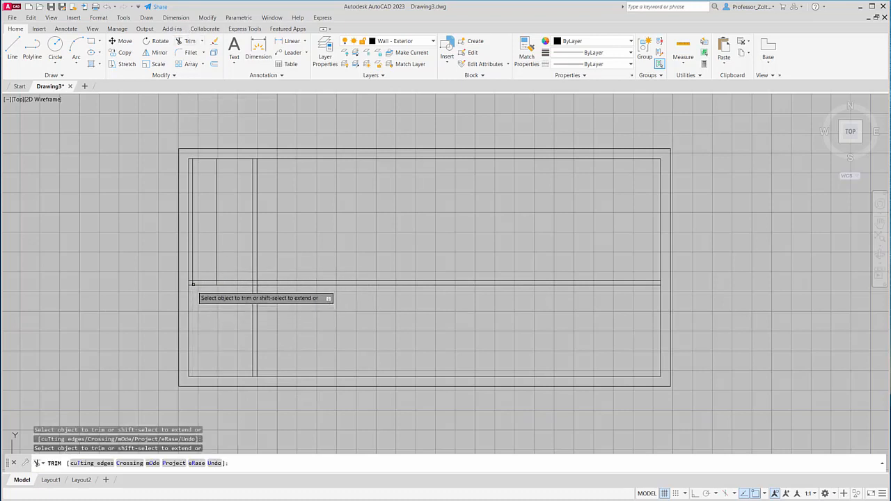
left_click(193, 275)
left_click(215, 269)
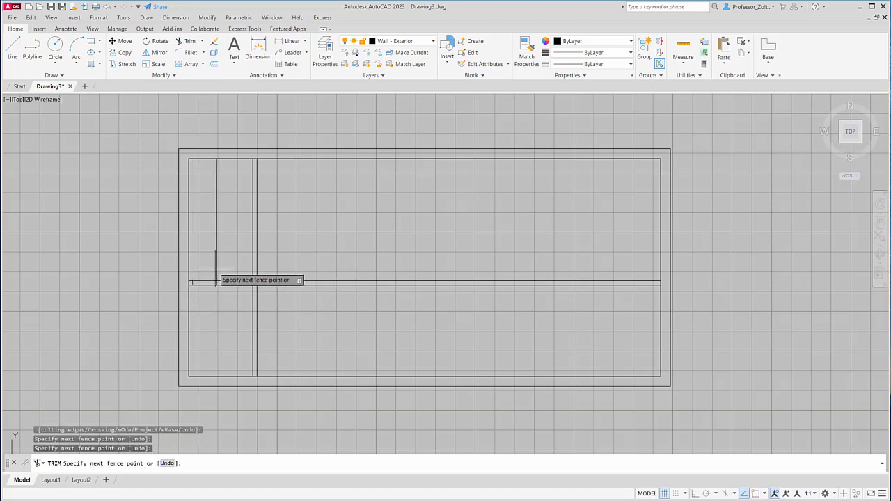
left_click(217, 269)
left_click(211, 281)
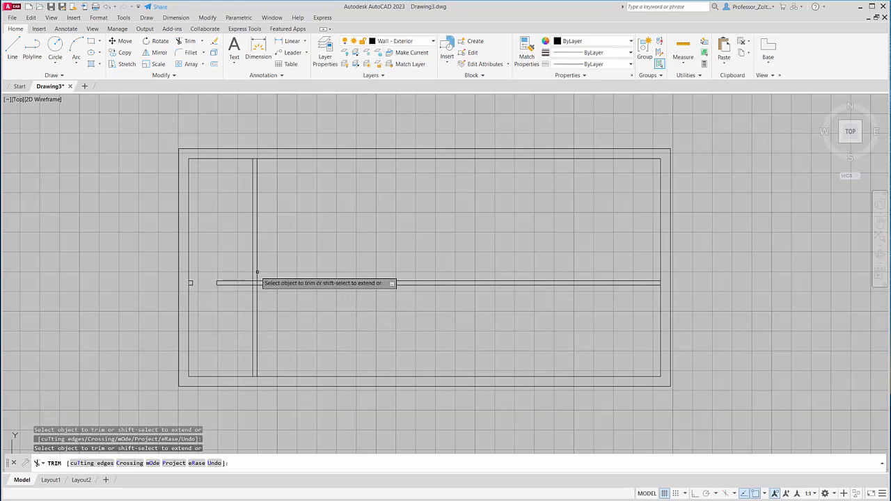
left_click(253, 338)
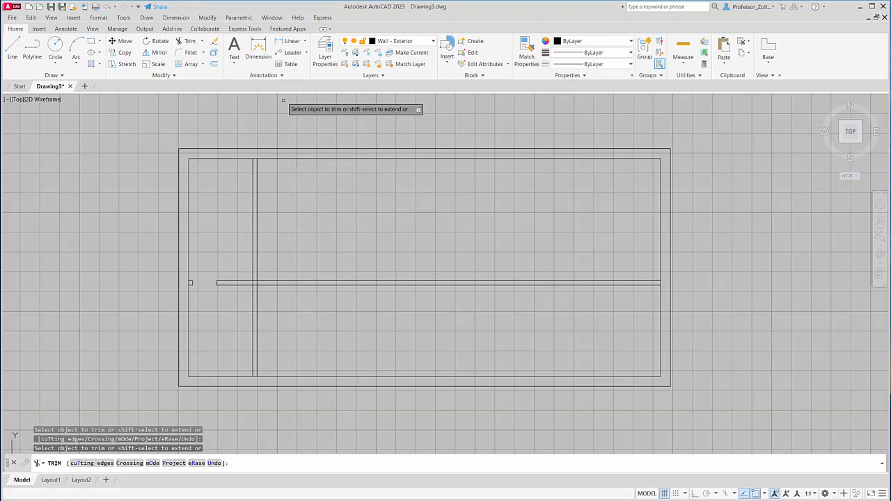
- Offset the horizontal interior wall's upper line 0.2 upward
left_click(214, 65)
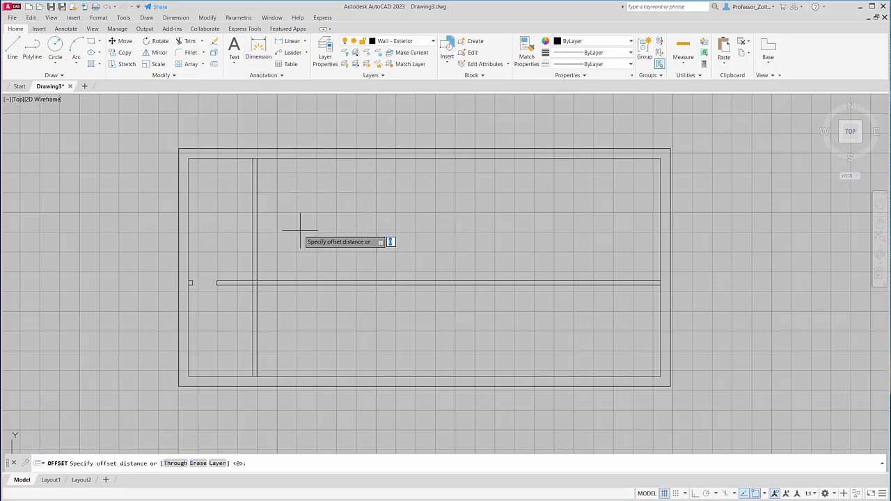
type(".2")
key("Return")
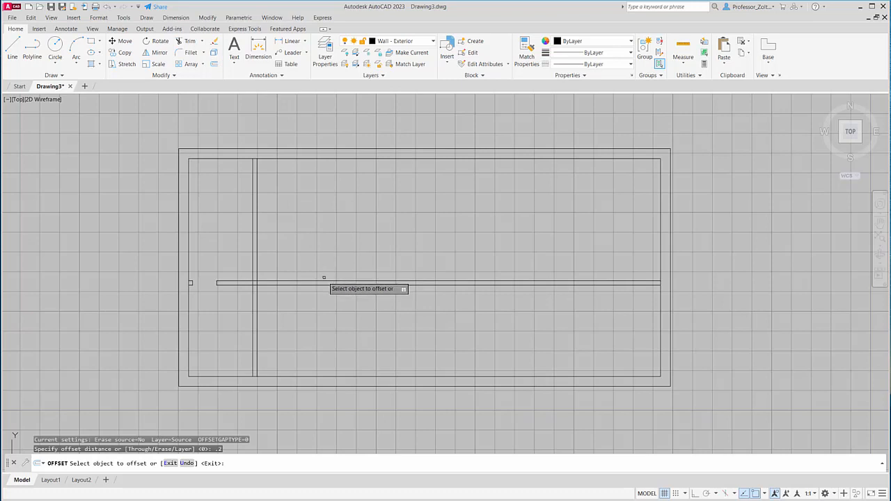
left_click(325, 281)
left_click(324, 253)
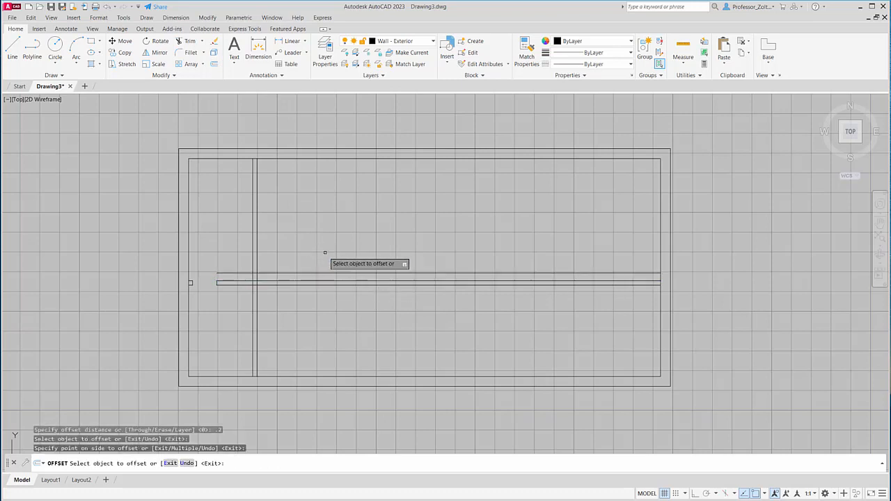
- Offset the single horizontal line just above the interior wall 0.61 upward
left_click(214, 64)
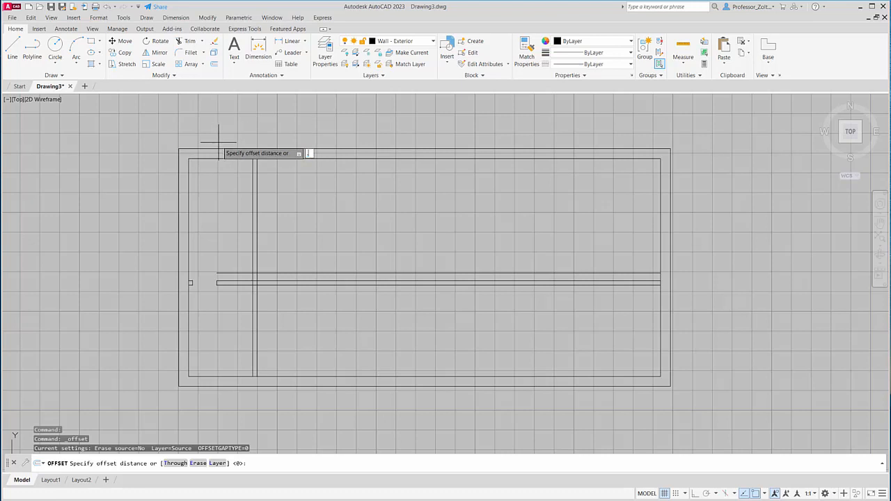
key("Return")
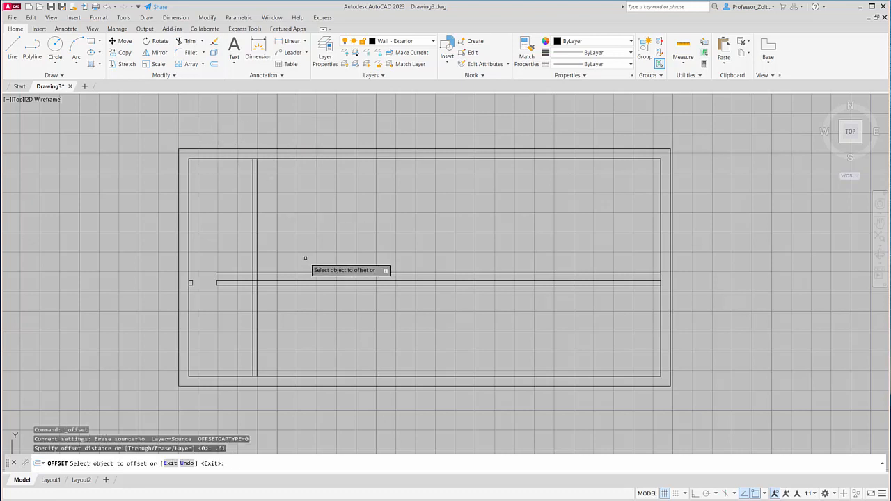
left_click(304, 273)
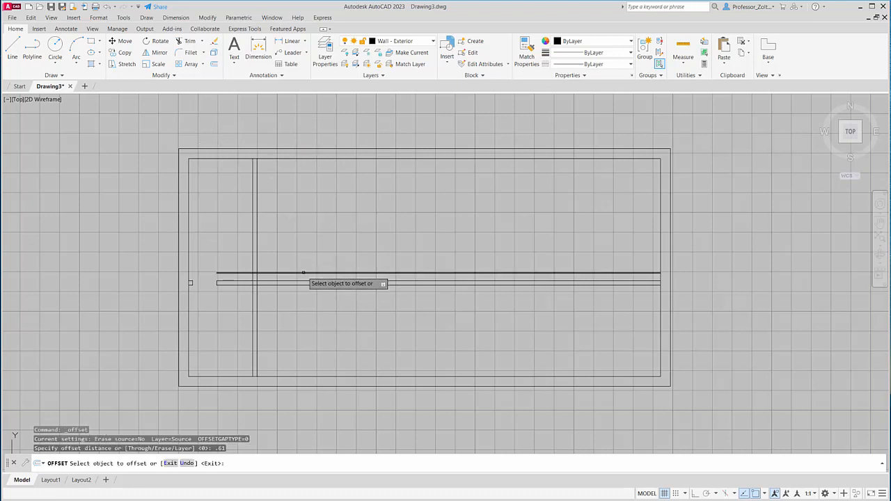
left_click(300, 218)
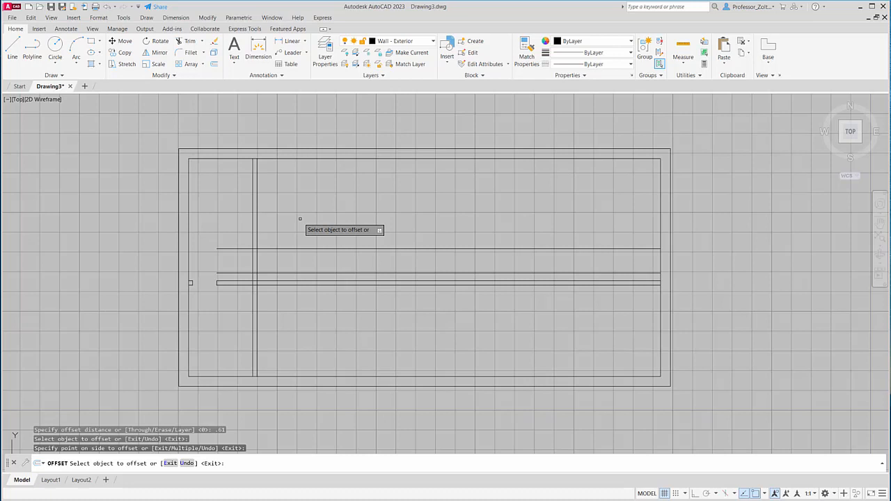
- Offset the topmost horizontal line inside the room 0.1 upward
left_click(213, 65)
type(".1")
key("Return")
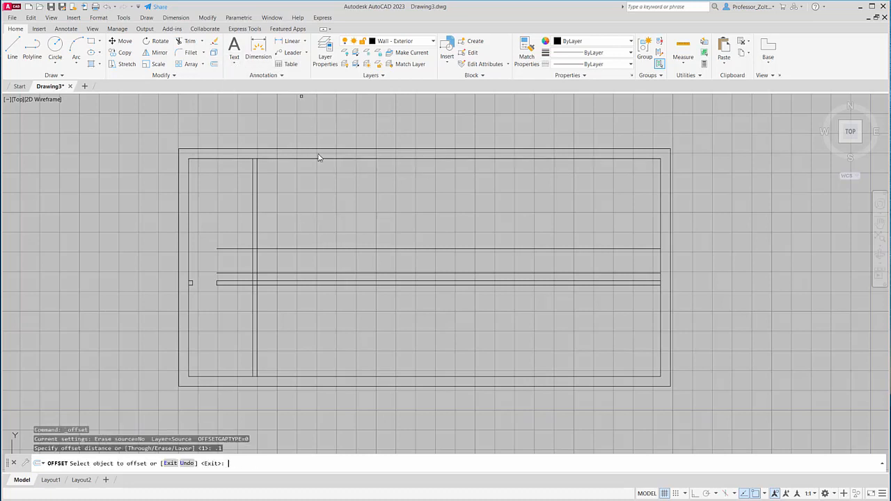
left_click(306, 248)
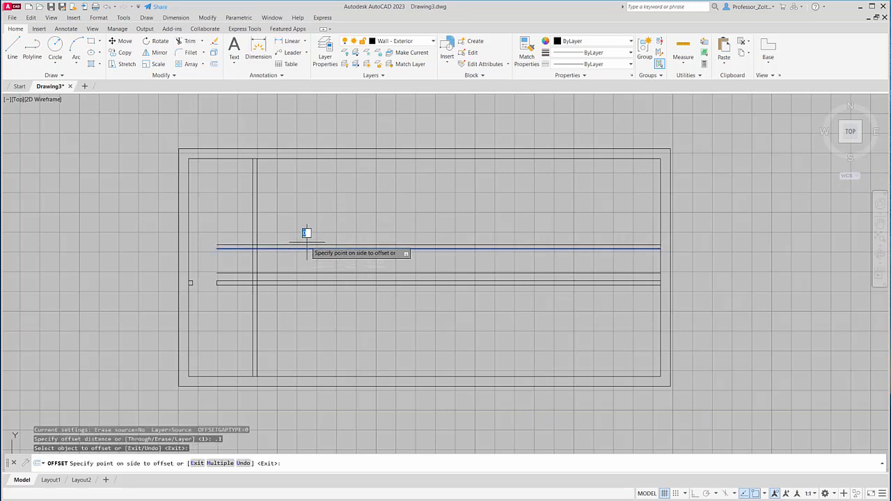
left_click(297, 239)
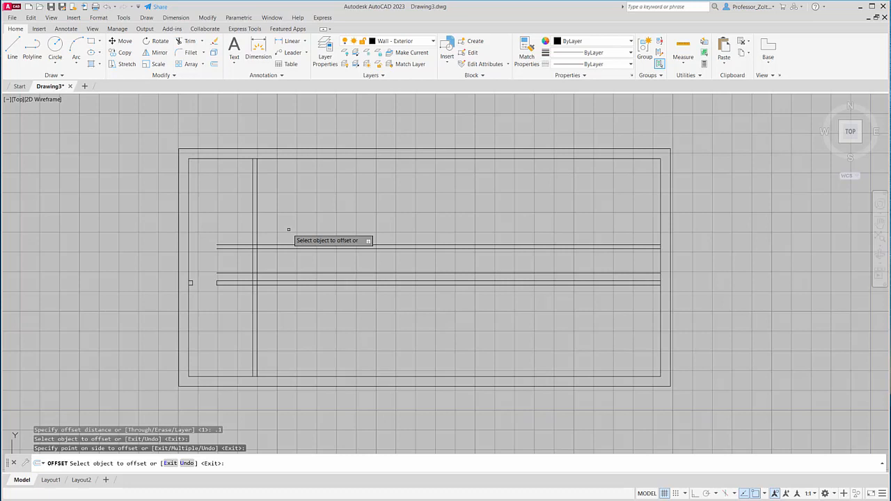
- Offset the upper line of the top horizontal pair 0.11 upward
left_click(214, 63)
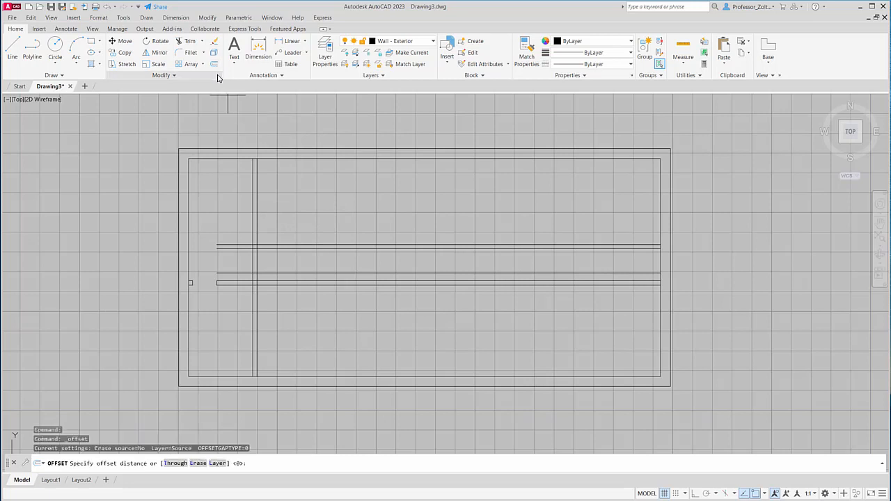
key("Return")
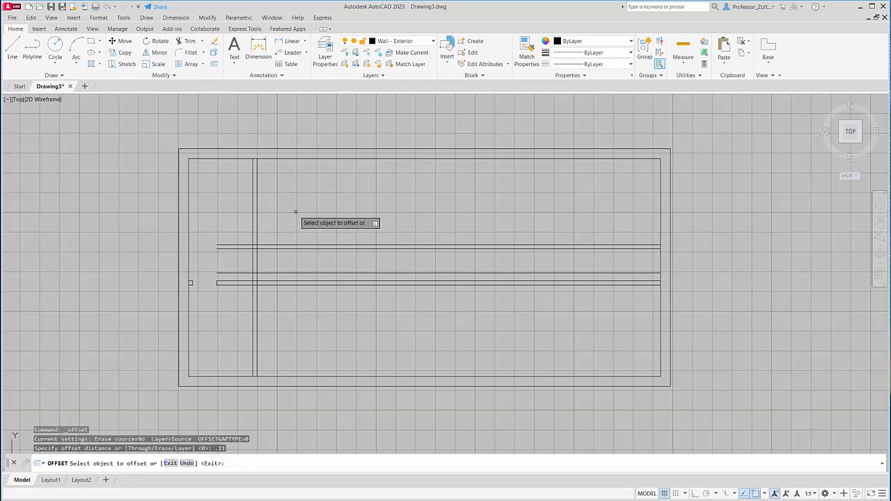
left_click(286, 245)
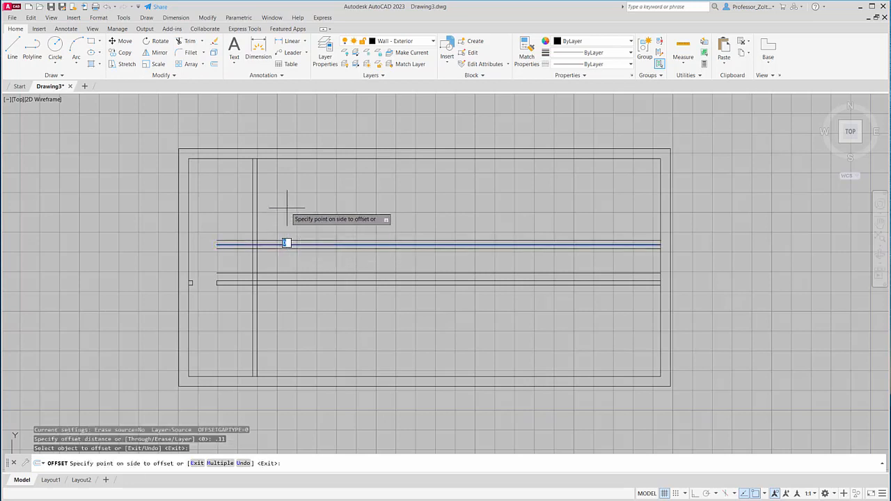
left_click(287, 208)
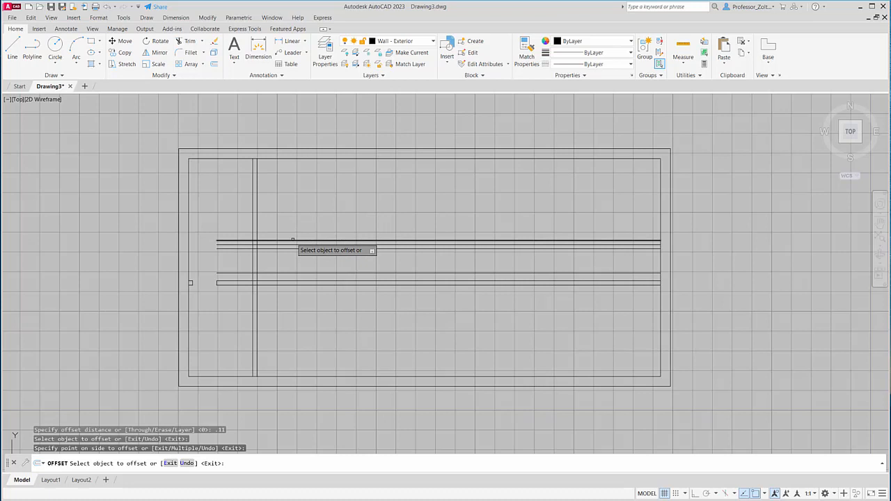
- Offset the topmost horizontal interior line 0.63 upward
left_click(214, 65)
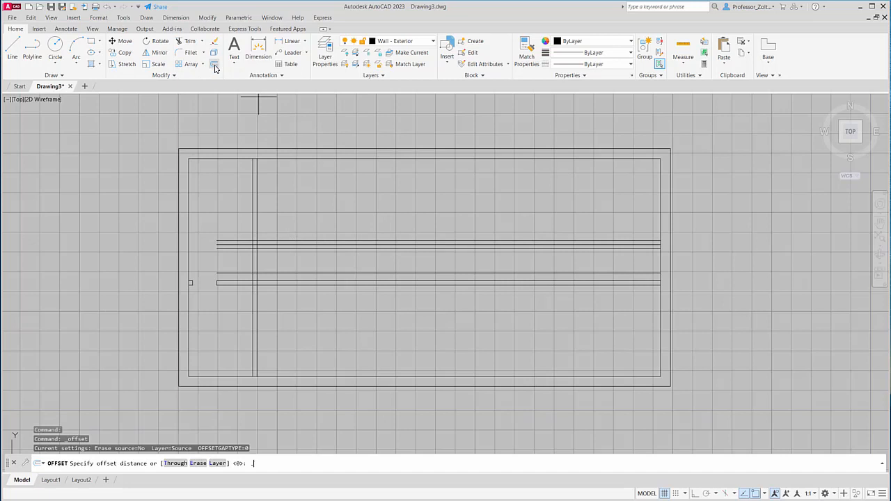
type(".63")
key("Return")
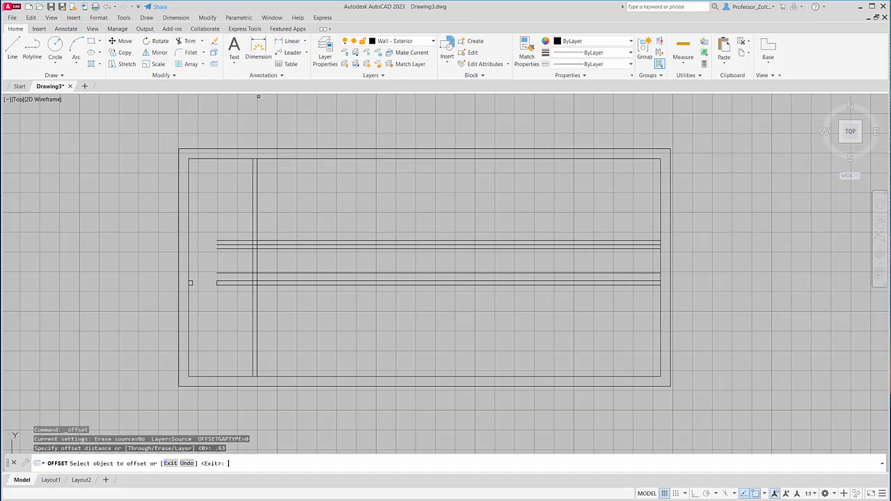
left_click(265, 241)
left_click(270, 204)
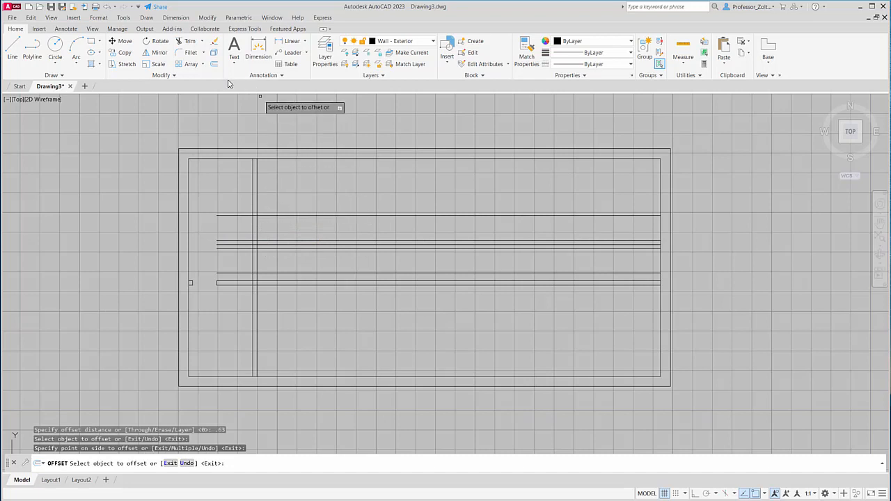
- Offset the single line above the group of three horizontal lines 0.11 upward to give the wall its thickness
left_click(215, 65)
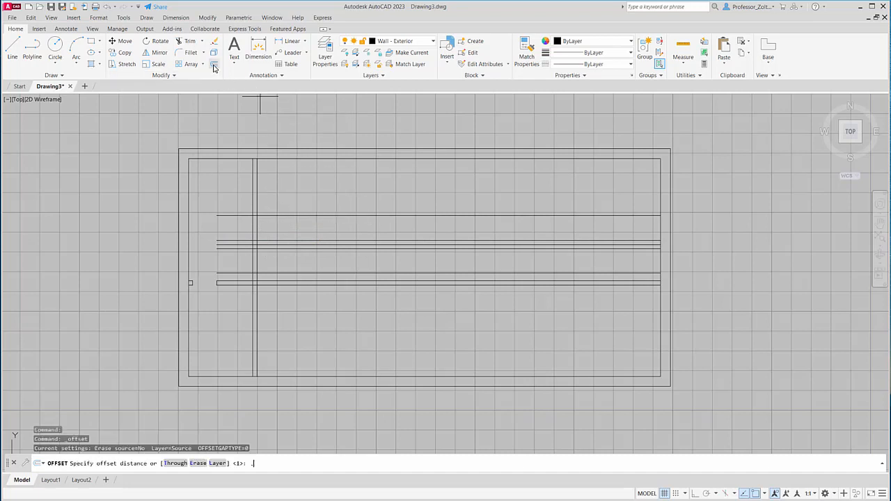
type(".11")
key("Return")
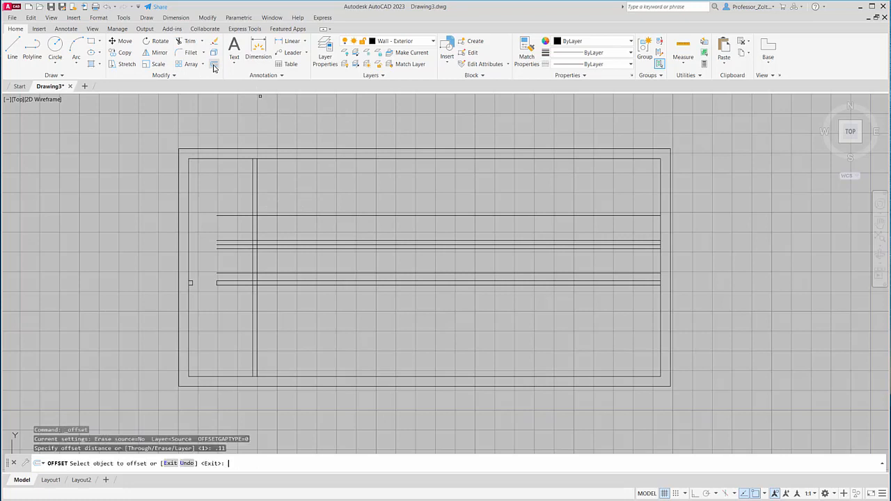
left_click(273, 215)
left_click(271, 200)
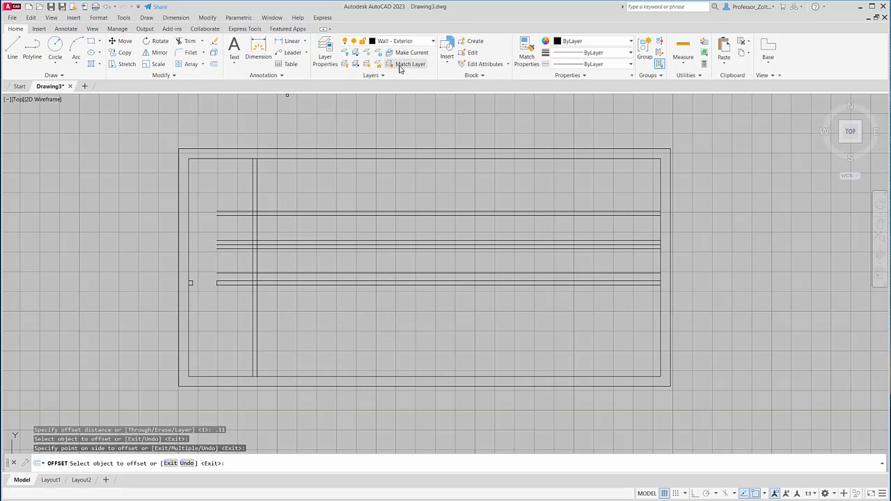
- Offset the right line of the vertical interior wall 1.98 to the right
left_click(214, 64)
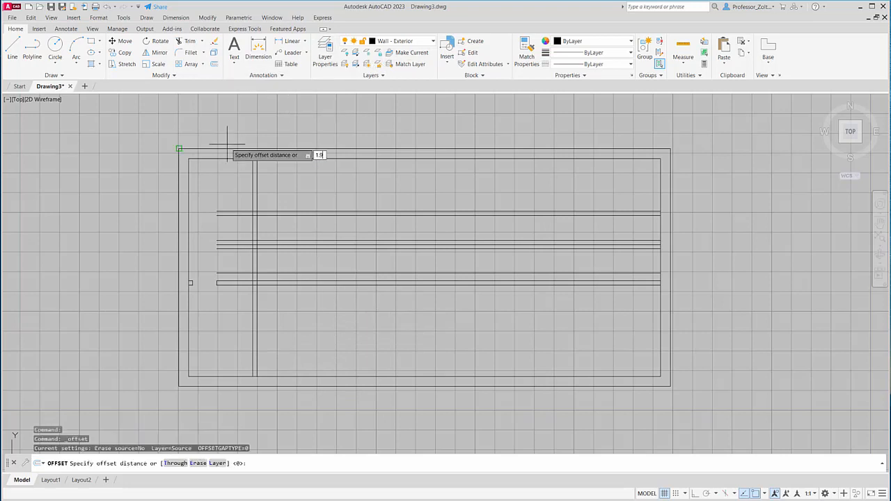
key("Return")
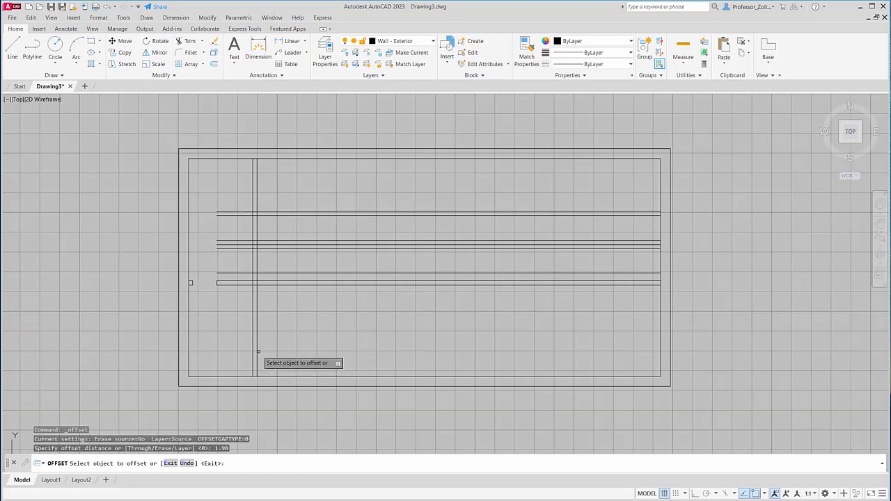
left_click(257, 360)
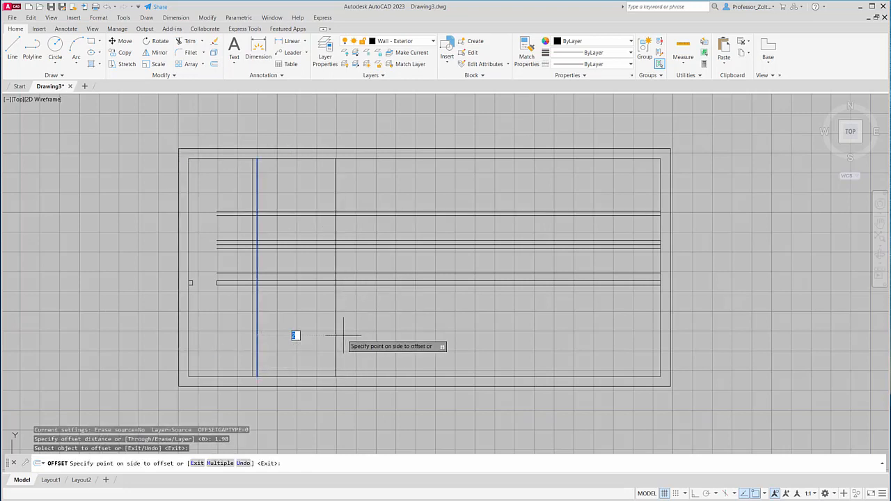
key("Escape")
- Offset the single vertical line 0.11 to the right to form the second vertical interior wall
left_click(214, 64)
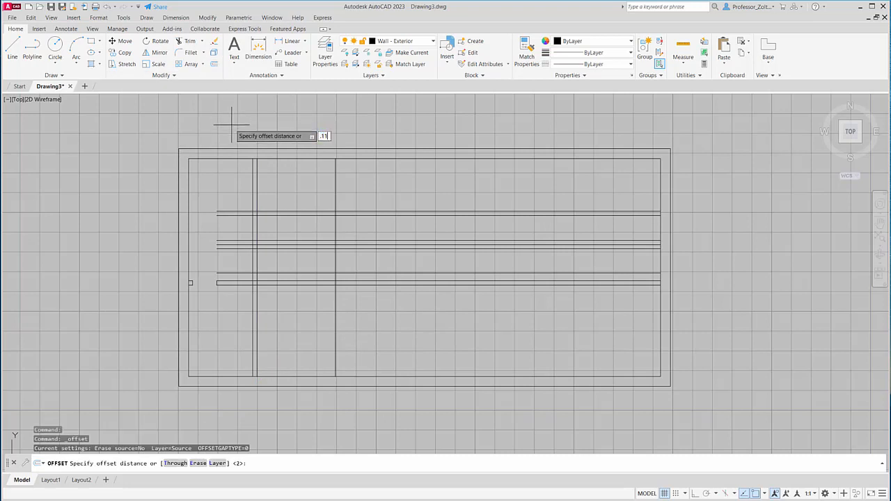
type(".11")
key("Return")
left_click(335, 335)
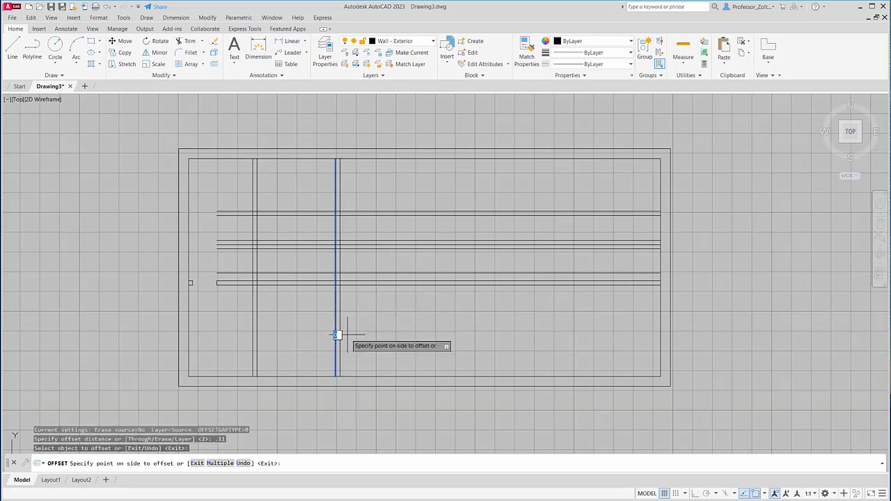
left_click(351, 332)
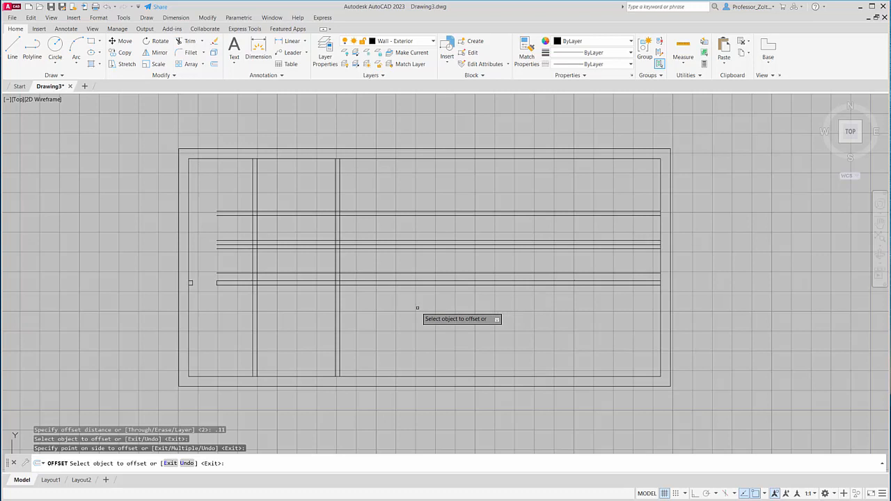
key("Escape")
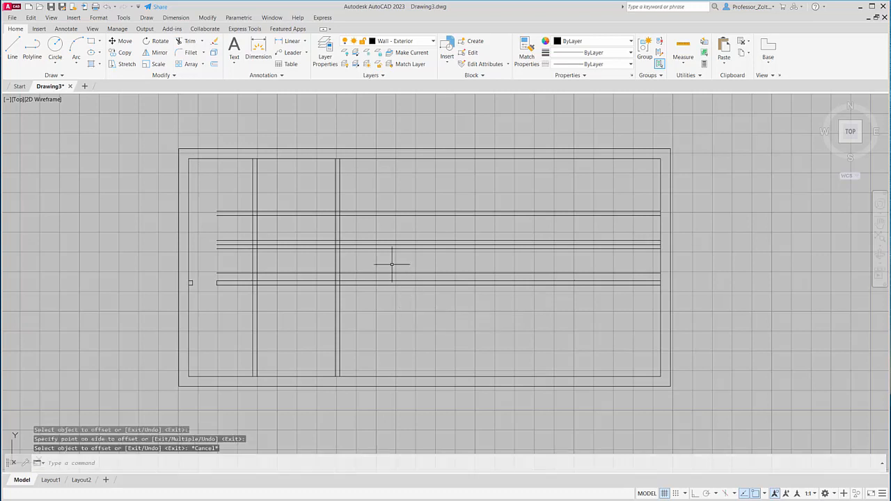
- Assign all interior wall lines to the Wall - Interior layer and check the layers of an interior and an exterior wall line
left_click(340, 185)
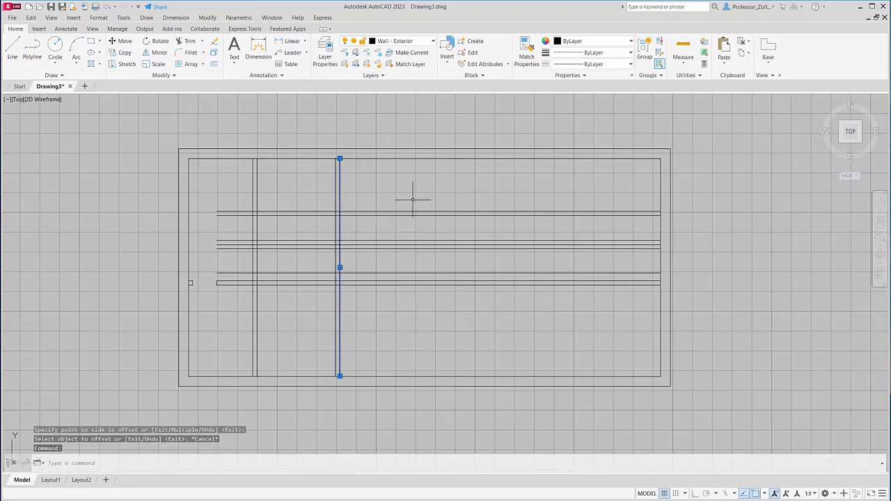
key("Escape")
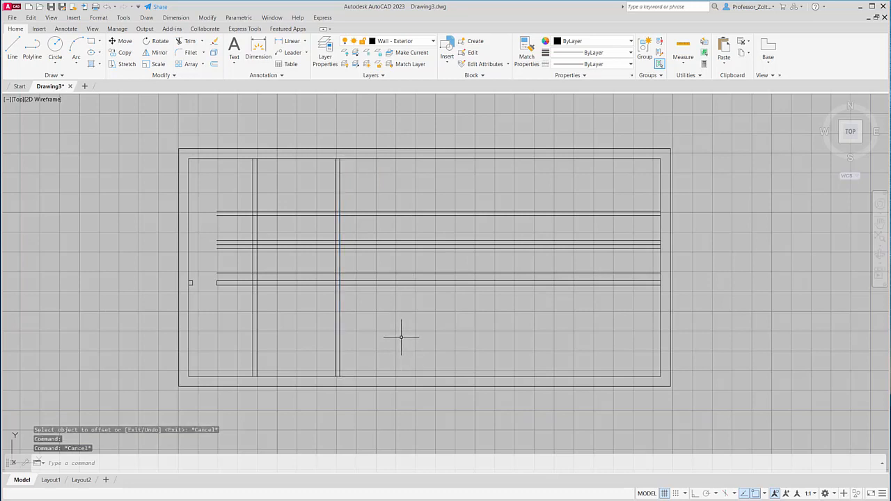
left_click(448, 350)
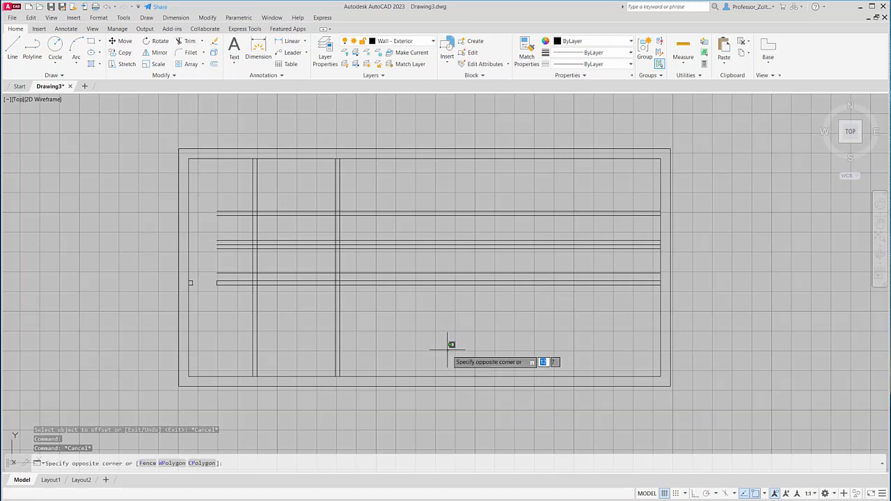
left_click(190, 192)
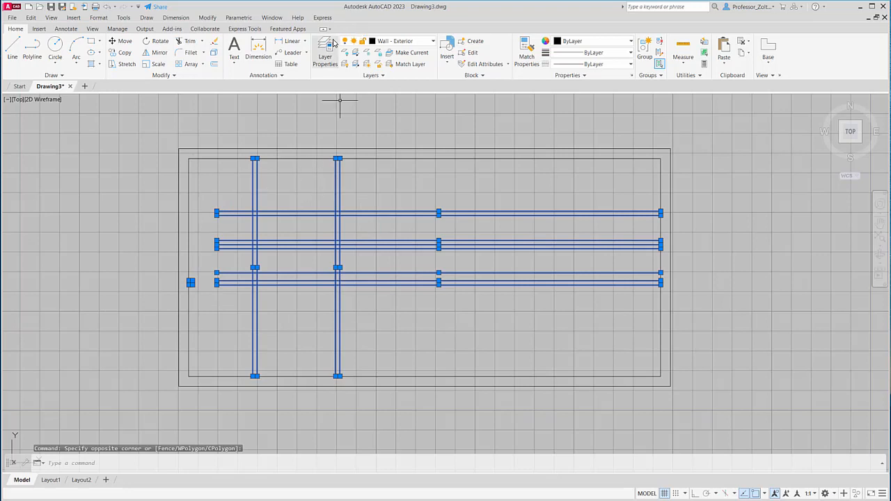
left_click(433, 44)
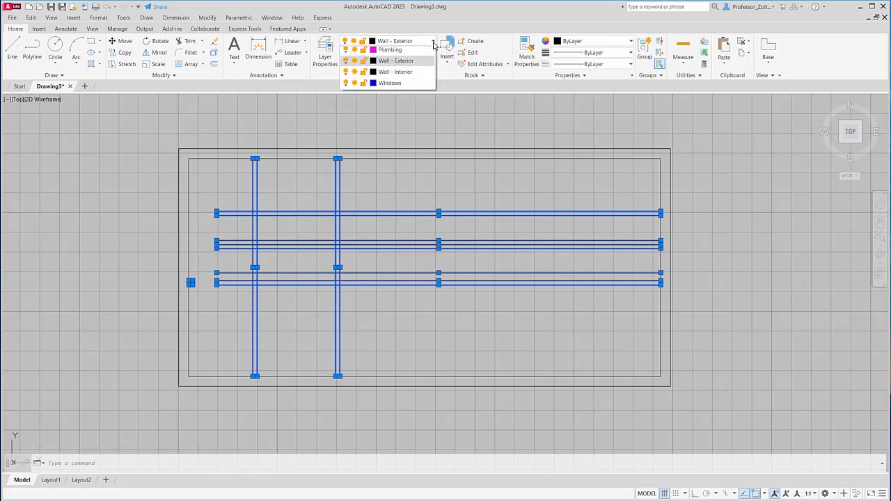
left_click(405, 142)
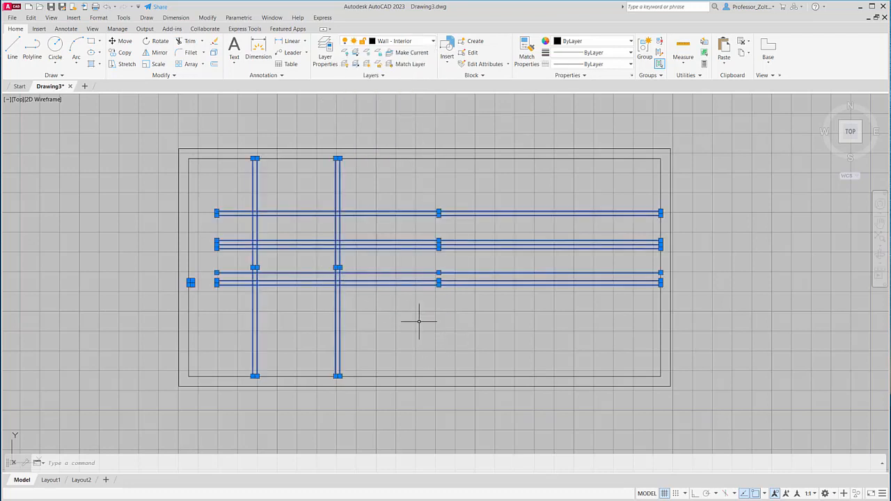
key("Escape")
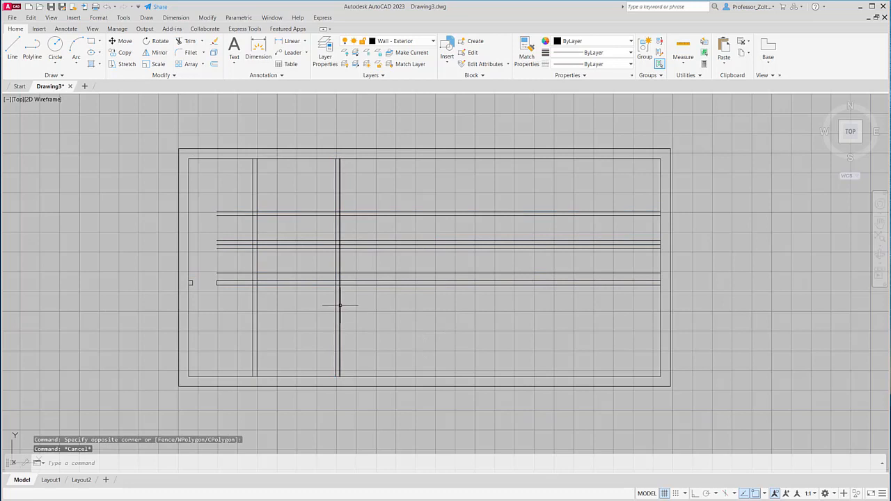
left_click(340, 305)
key("Escape")
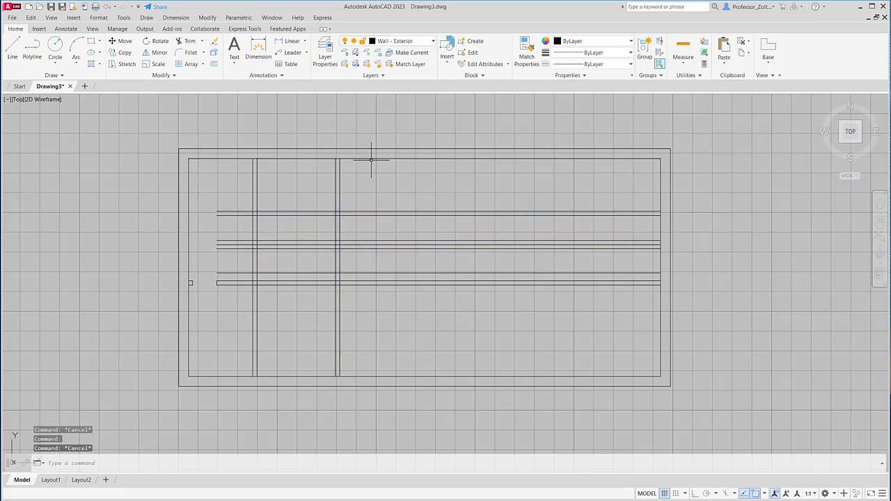
left_click(372, 158)
key("Escape")
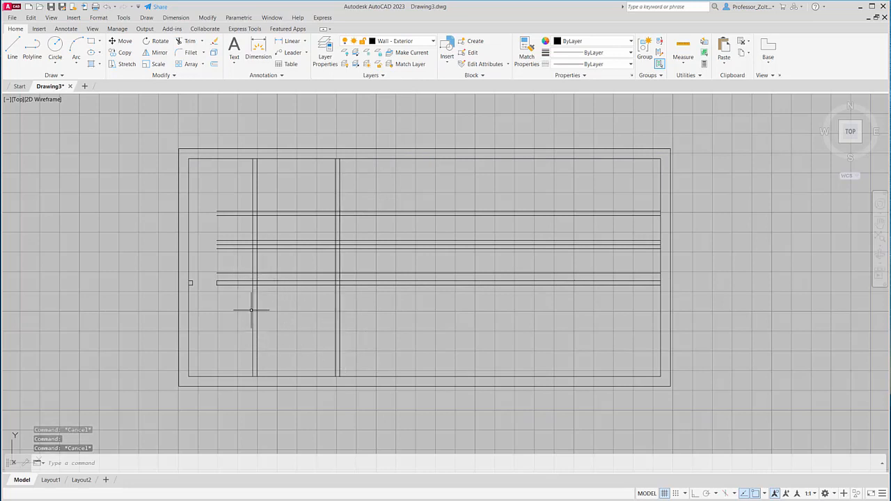
- Trim the six upper horizontal lines to the right of the second vertical wall, keeping the lowest wall pair
left_click(189, 42)
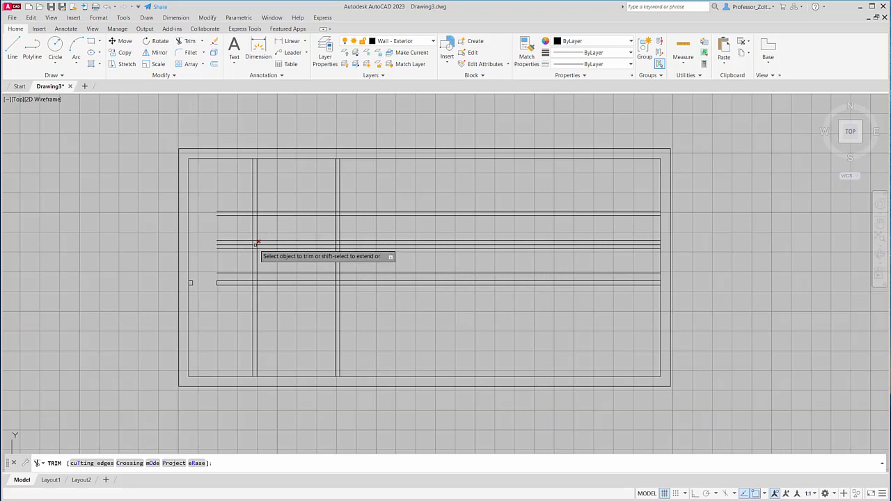
left_click(435, 276)
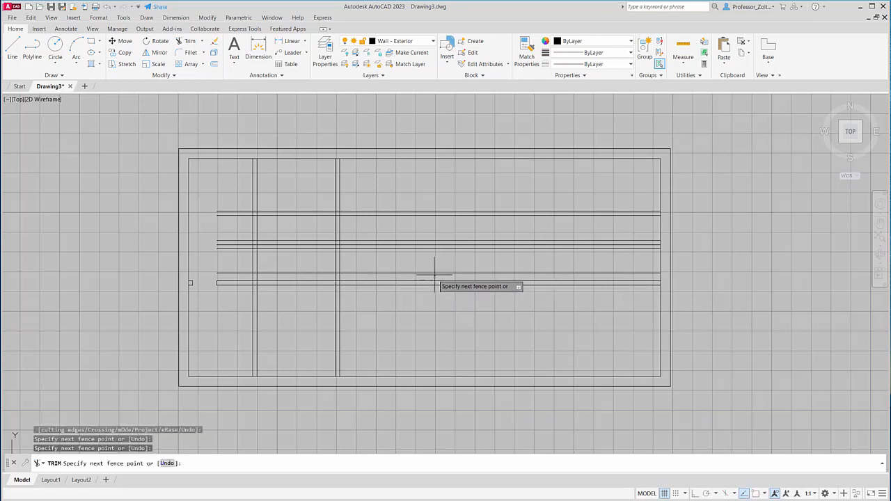
left_click(374, 202)
key("Return")
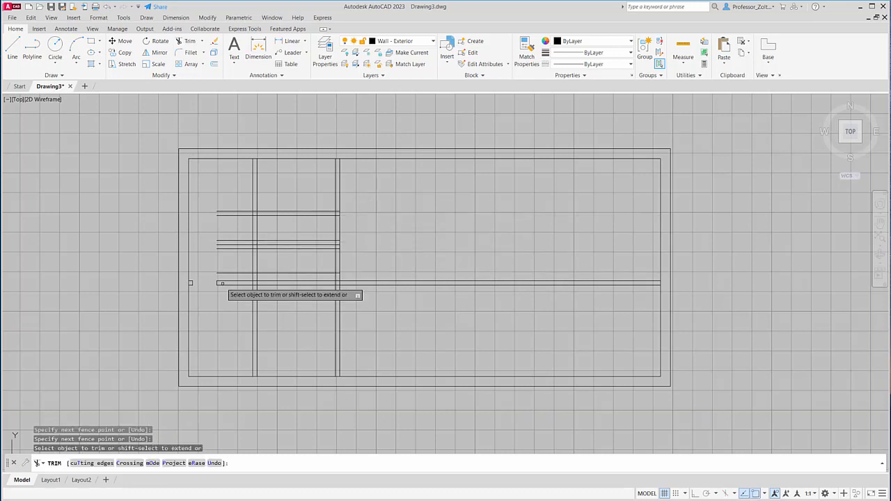
- Trim the horizontal stubs inside the second vertical wall below its top corner, and its two lines above the top horizontal wall
scroll(224, 254, "up", 4)
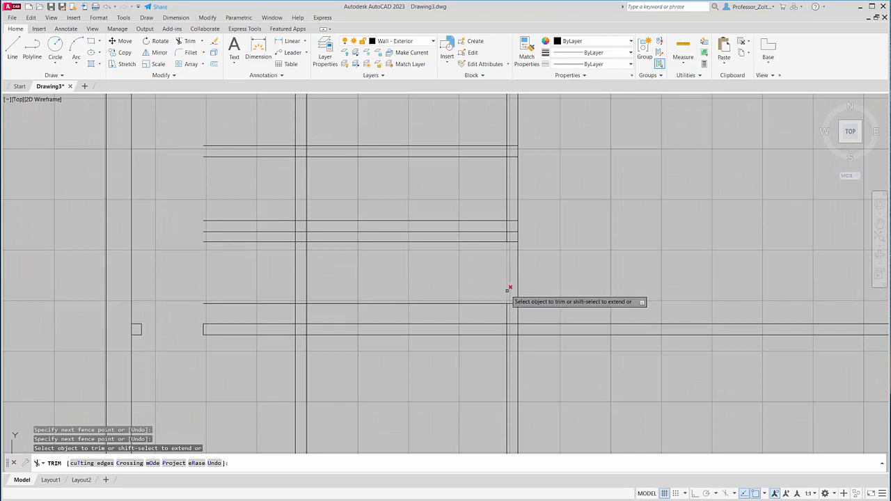
left_click(514, 314)
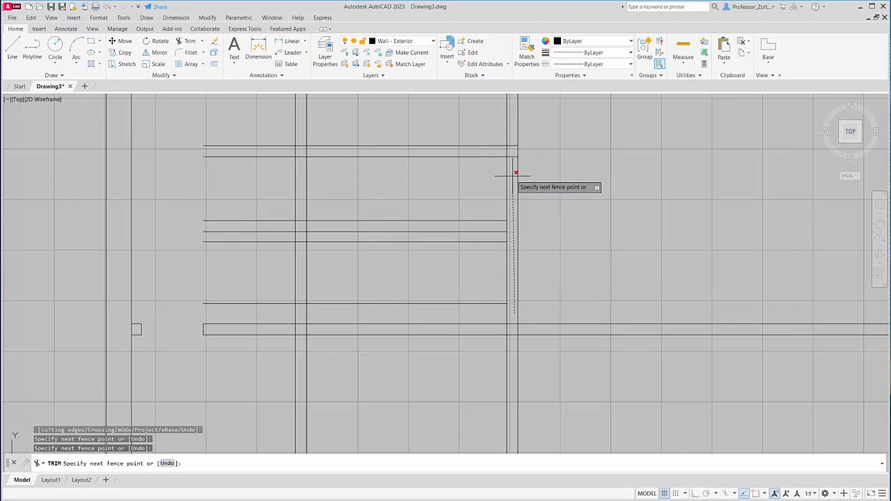
scroll(511, 170, "down", 4)
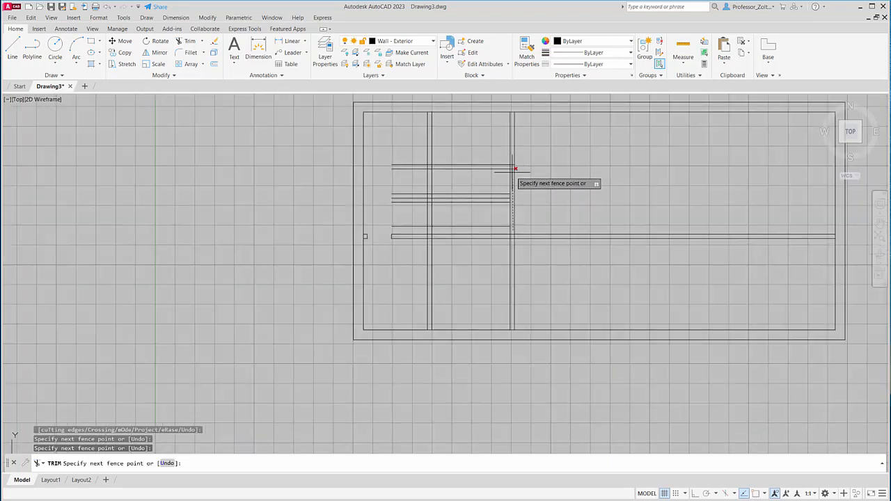
scroll(512, 164, "up", 4)
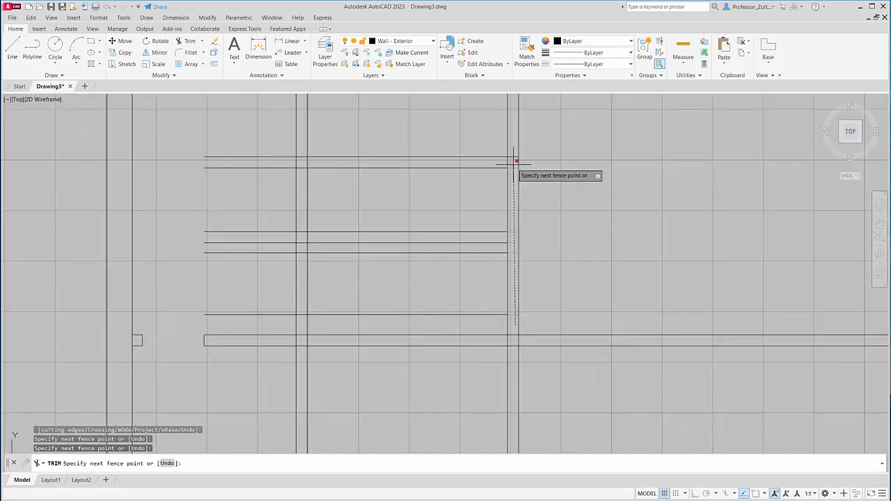
left_click(514, 164)
left_click(526, 143)
left_click(495, 137)
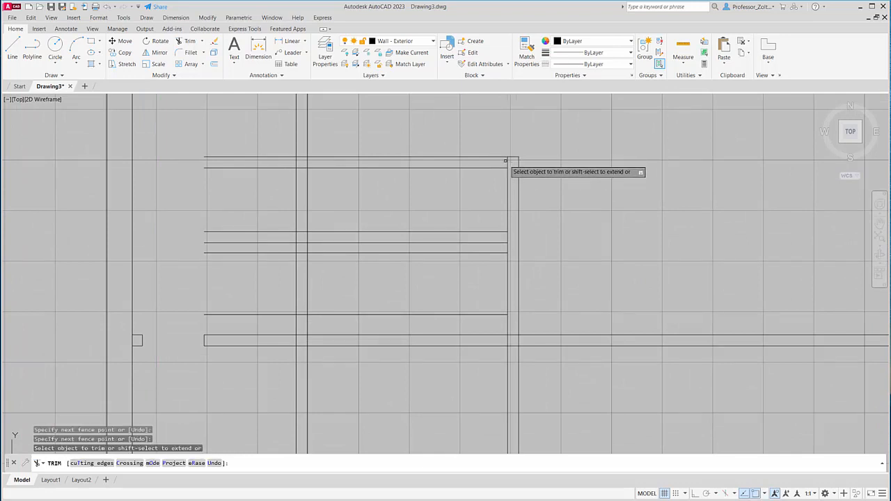
- Clean both top wall corners by trimming the inner stubs, the first vertical wall above them and the top wall's left overhang
left_click(506, 161)
left_click(286, 129)
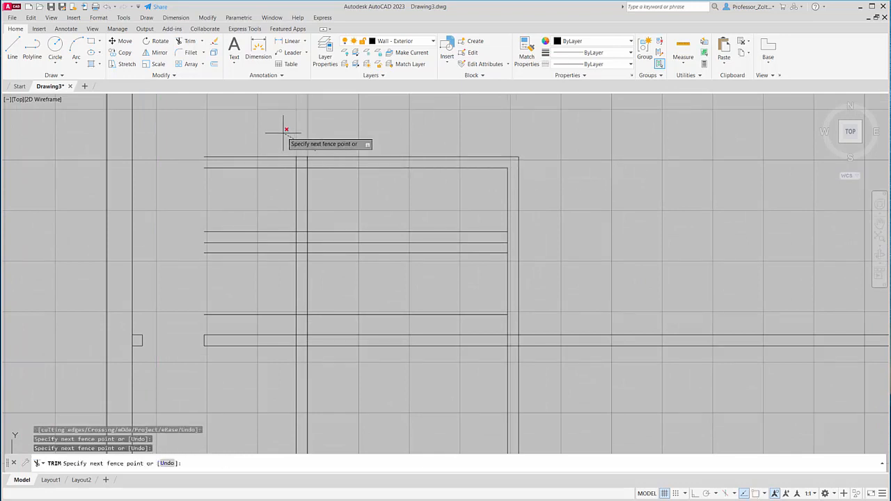
key("Return")
left_click(272, 143)
left_click(277, 175)
key("Return")
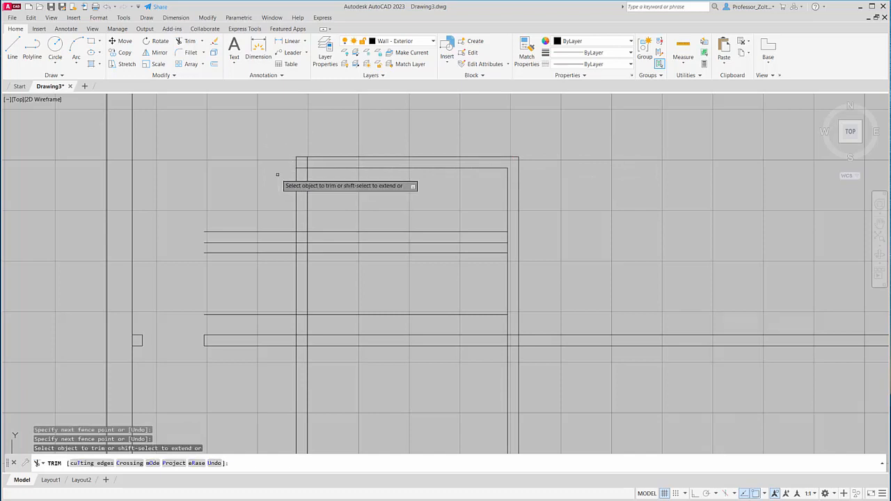
left_click(306, 161)
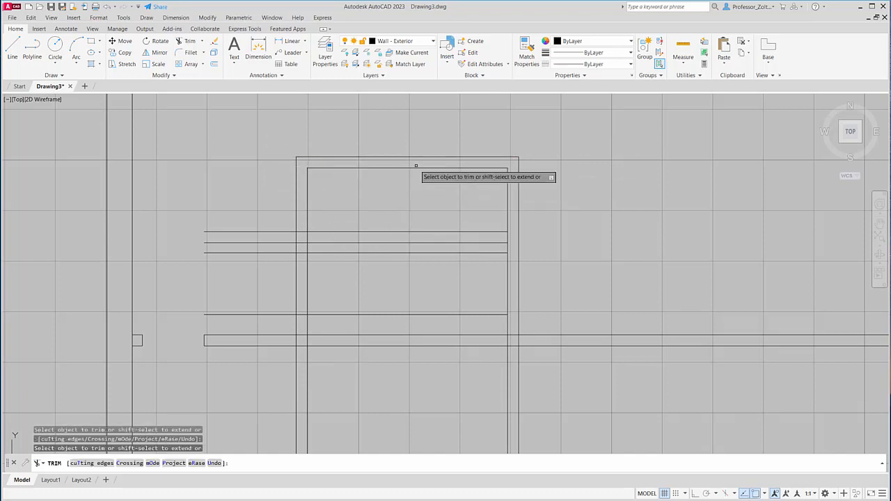
scroll(388, 178, "down", 1)
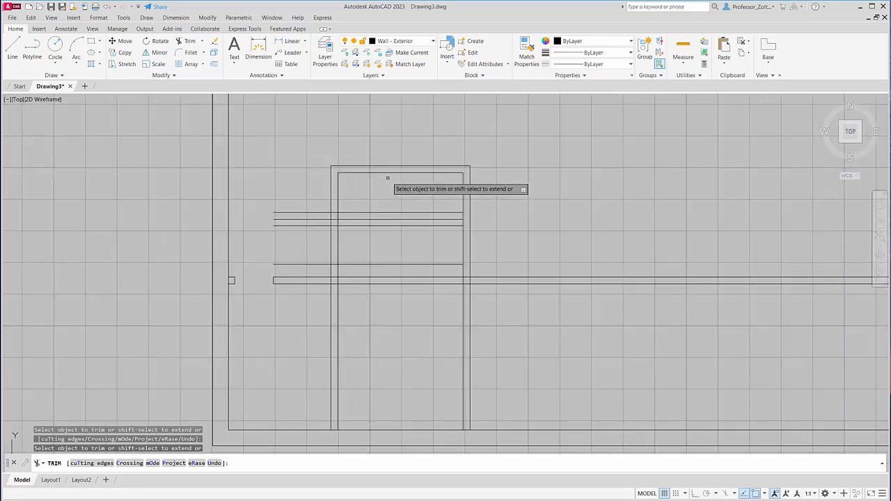
scroll(388, 179, "down", 1)
scroll(384, 195, "up", 3)
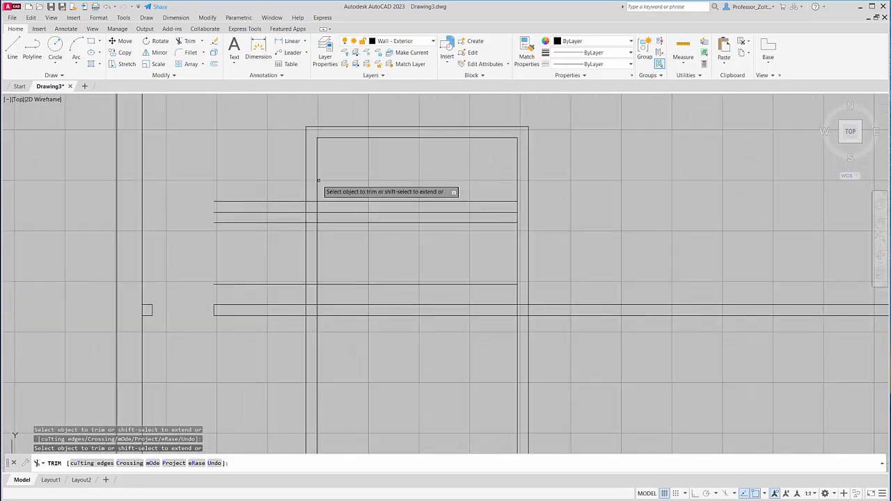
- Trim the four upper horizontal lines left of the first vertical wall and the lower two of them right of it
scroll(319, 181, "up", 2)
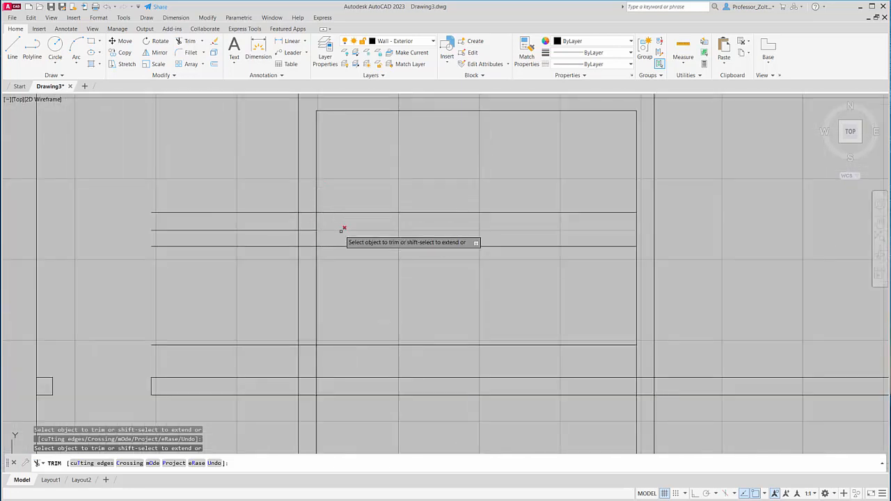
left_click(286, 233)
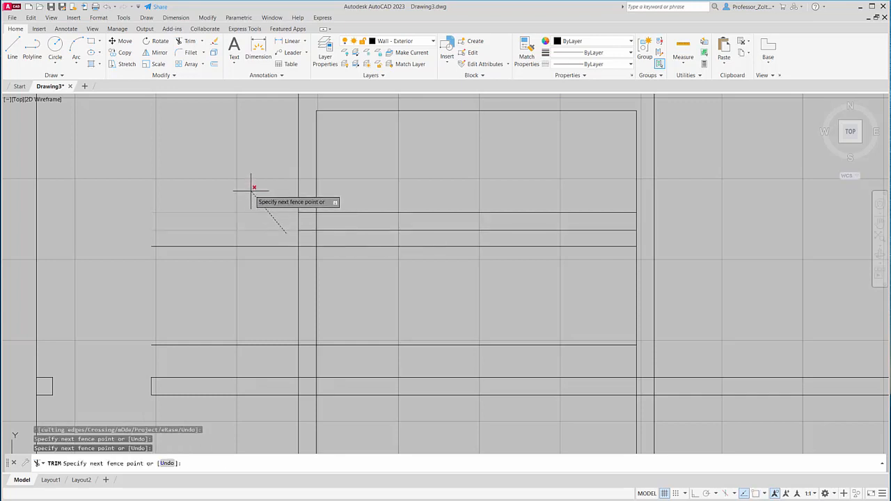
key("Return")
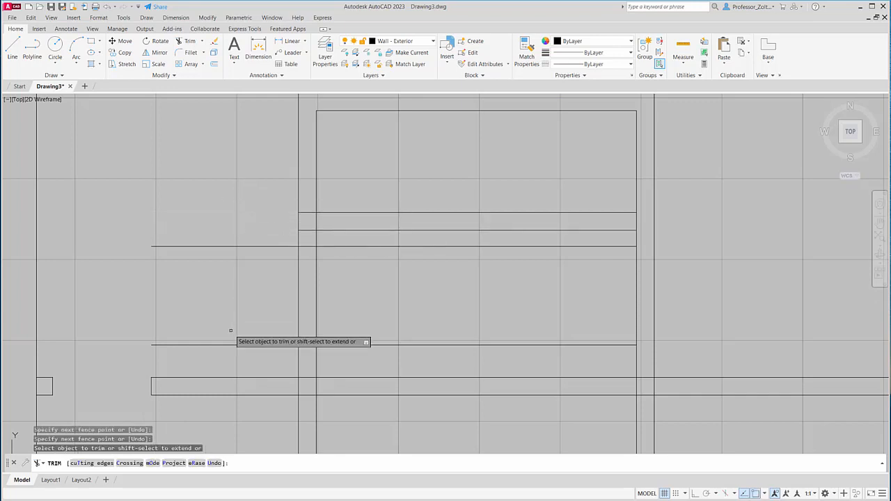
key("Return")
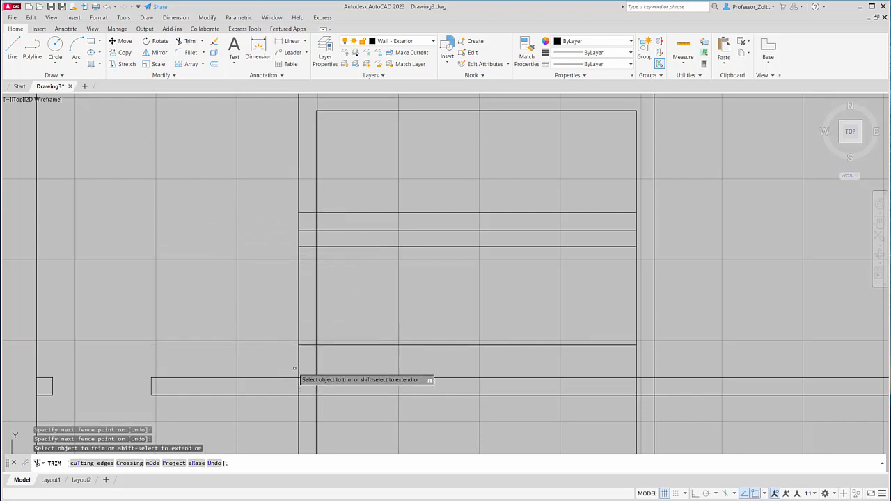
left_click(502, 357)
key("Return")
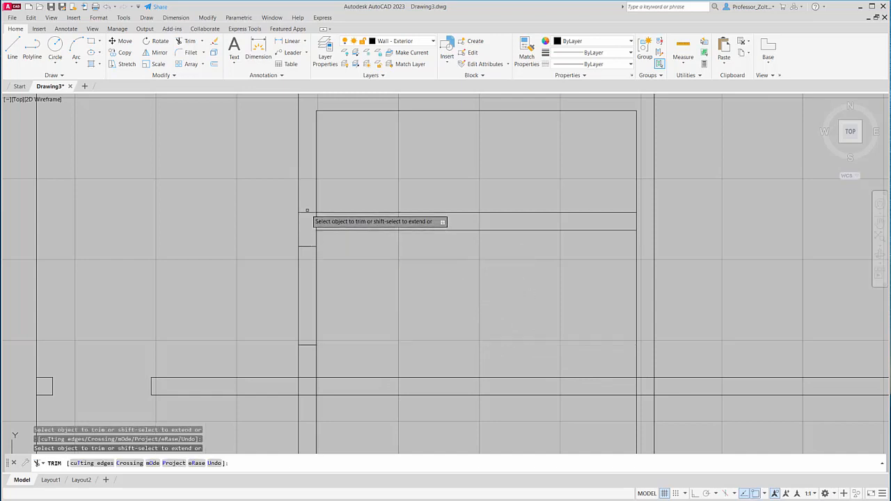
- Trim the upper stubs inside the first vertical wall and cut the door opening between the two remaining jamb lines
left_click(307, 212)
left_click(321, 261)
left_click(273, 269)
key("Return")
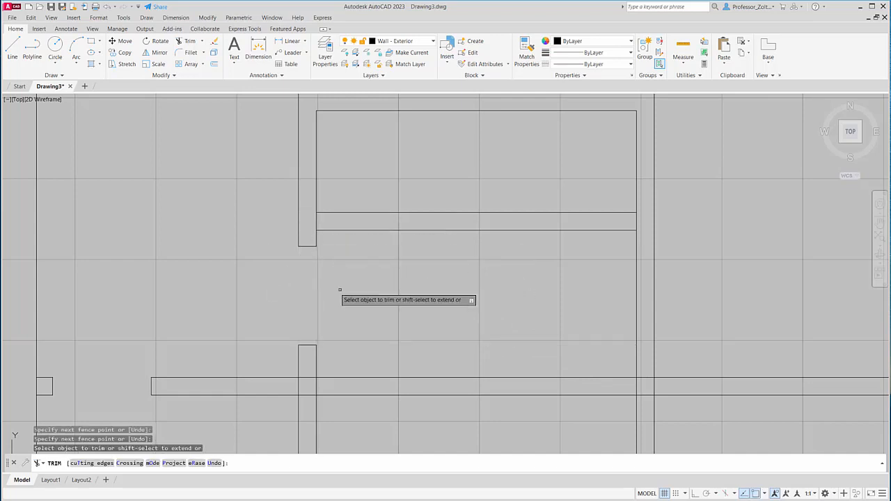
- Trim the inner faces of both vertical walls where the closet's lower horizontal wall joins them
scroll(342, 290, "down", 2)
left_click(328, 243)
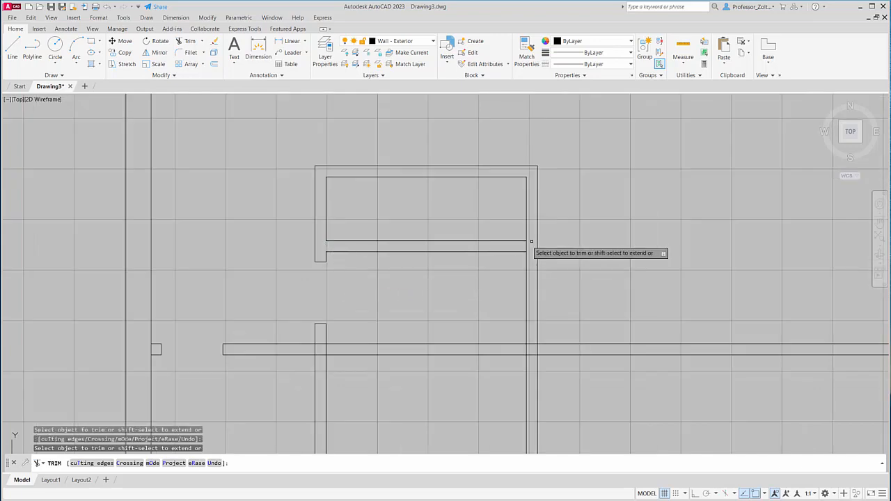
left_click(526, 245)
- Trim the crossing of the lowest horizontal wall with the first vertical wall, keeping that wall's right face continuous
scroll(435, 299, "down", 2)
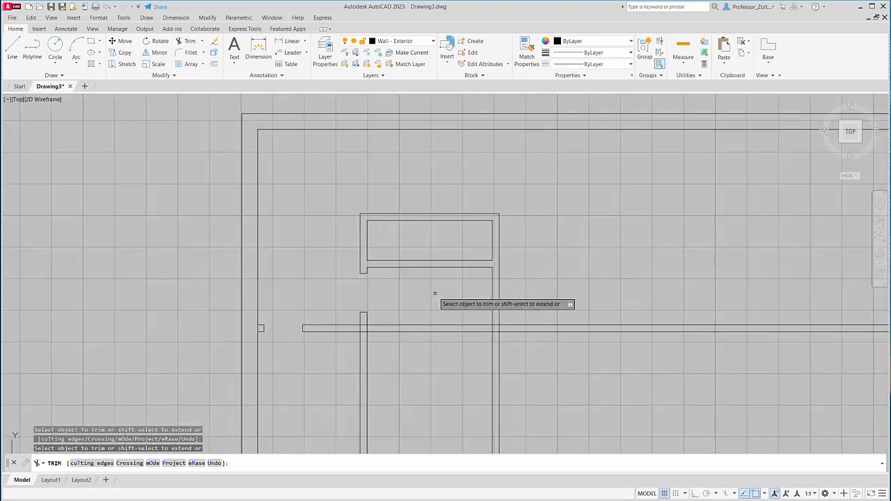
middle_click_drag(420, 368, 401, 328)
scroll(386, 313, "up", 4)
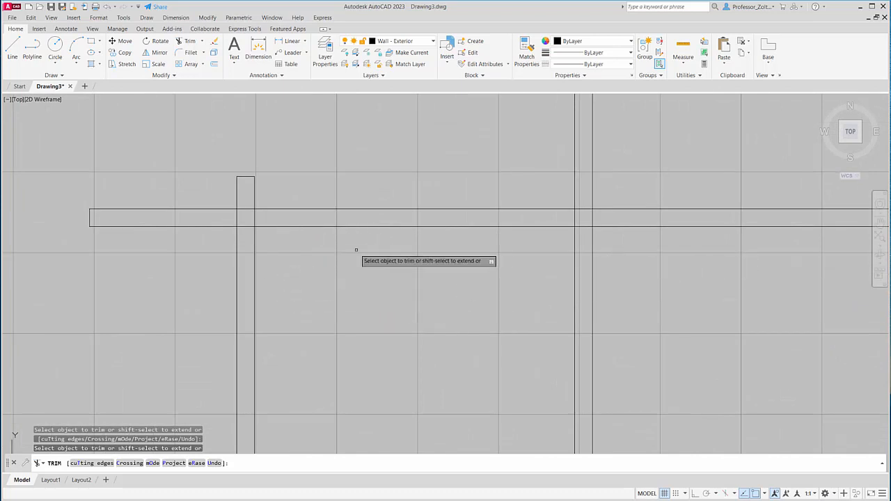
scroll(367, 255, "down", 3)
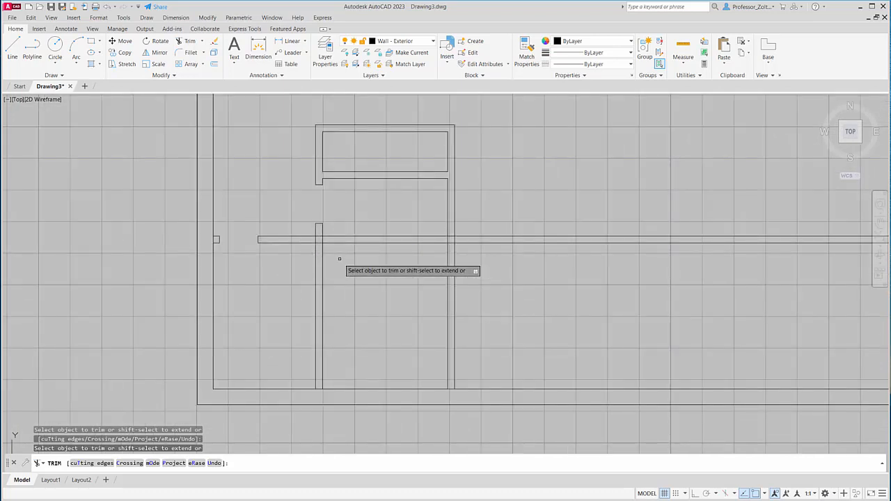
middle_click_drag(340, 258, 408, 302)
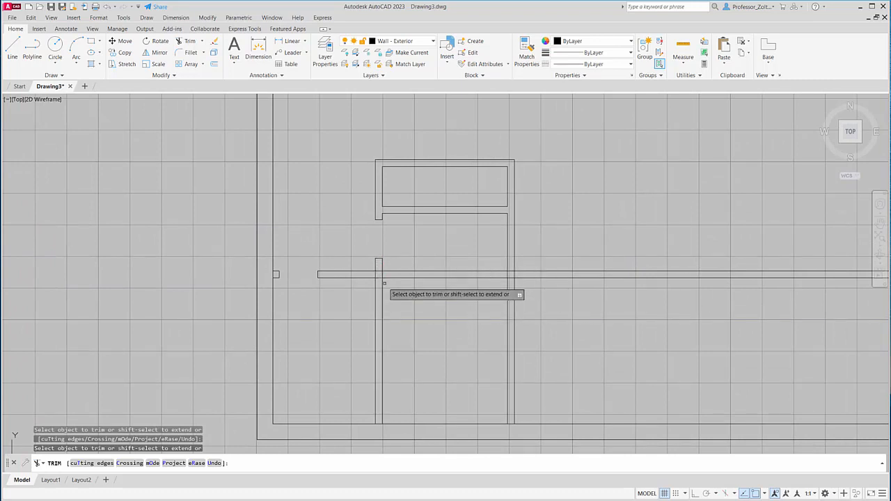
scroll(364, 272, "up", 3)
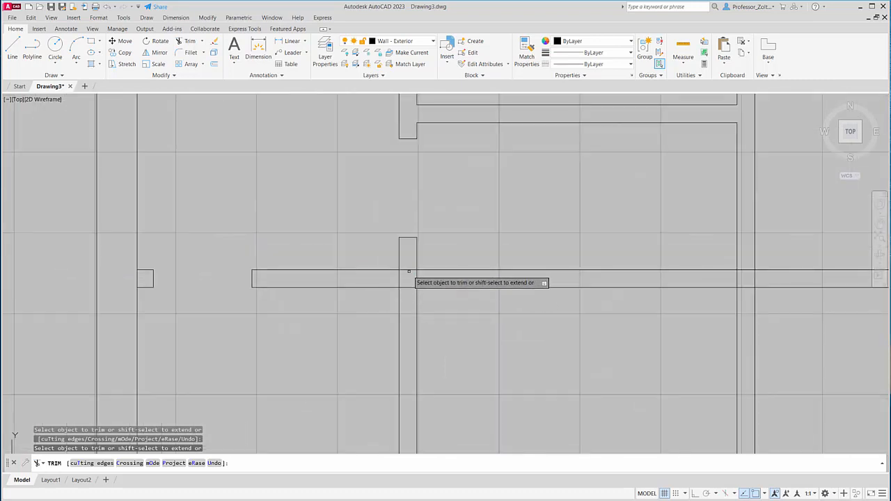
left_click(404, 270)
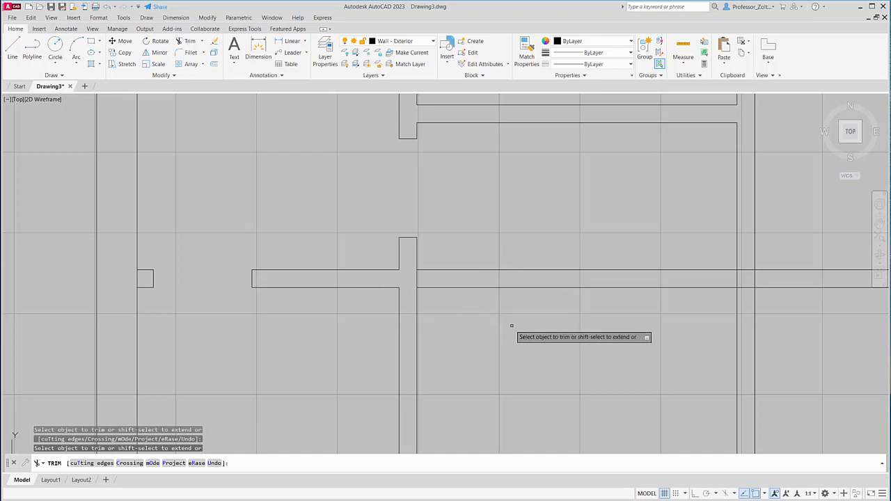
- Erase the two lines of the lowest horizontal wall that continue to the right of the first vertical wall
scroll(513, 322, "down", 3)
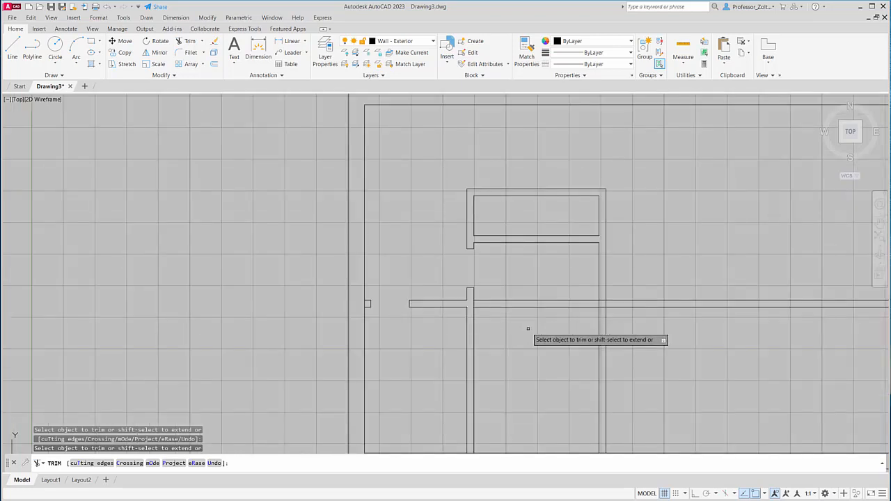
left_click(563, 328)
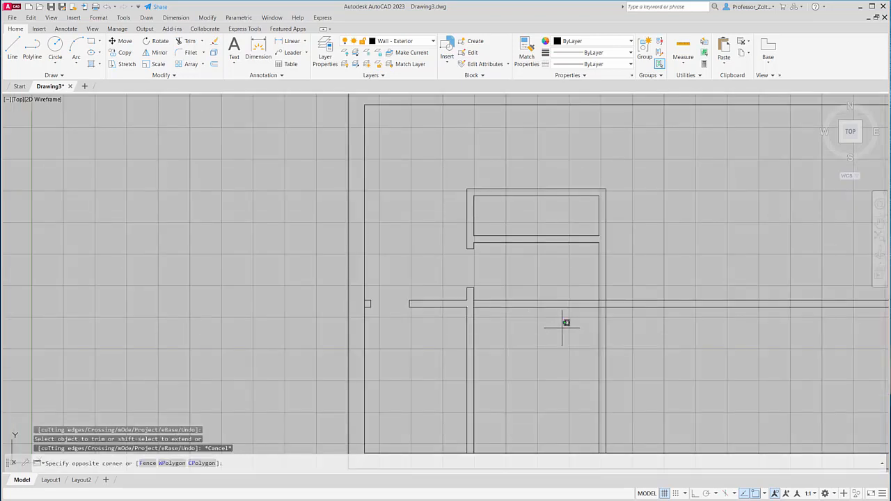
left_click(517, 281)
key("Delete")
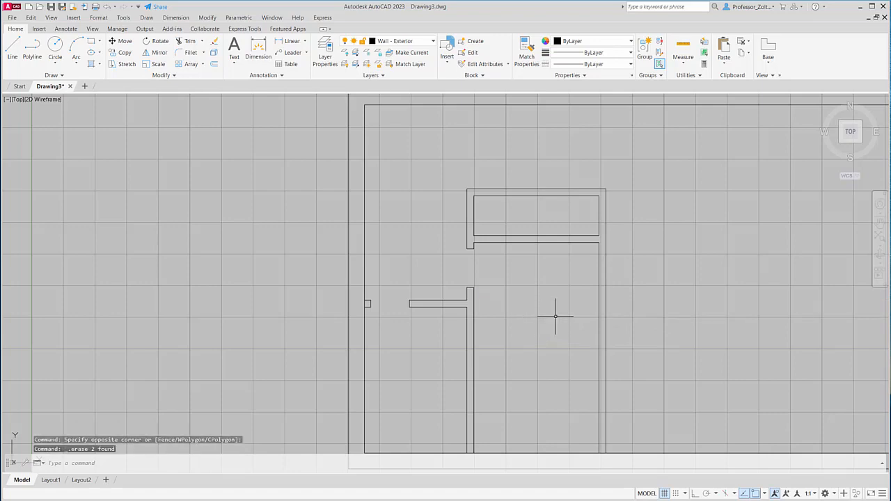
- Offset the closet's left outer wall line by .36 to the right for one side of the top opening
scroll(552, 315, "down", 3)
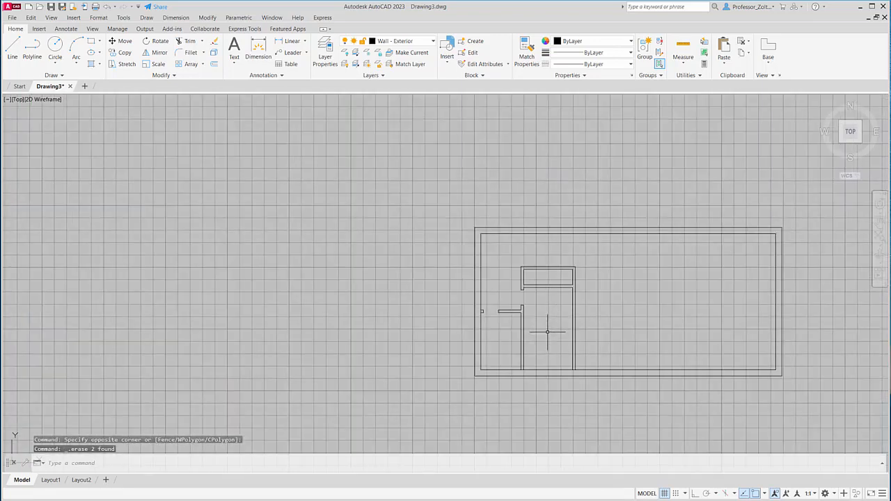
scroll(546, 327, "up", 4)
scroll(546, 322, "down", 3)
mouse_move(545, 320)
middle_mouse_down()
mouse_move(504, 308)
mouse_move(375, 304)
middle_mouse_up()
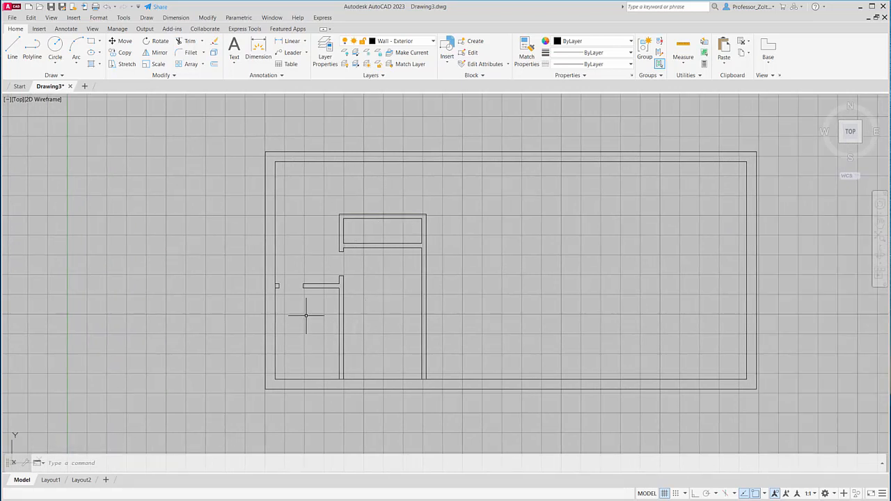
scroll(396, 212, "up", 2)
scroll(402, 216, "up", 2)
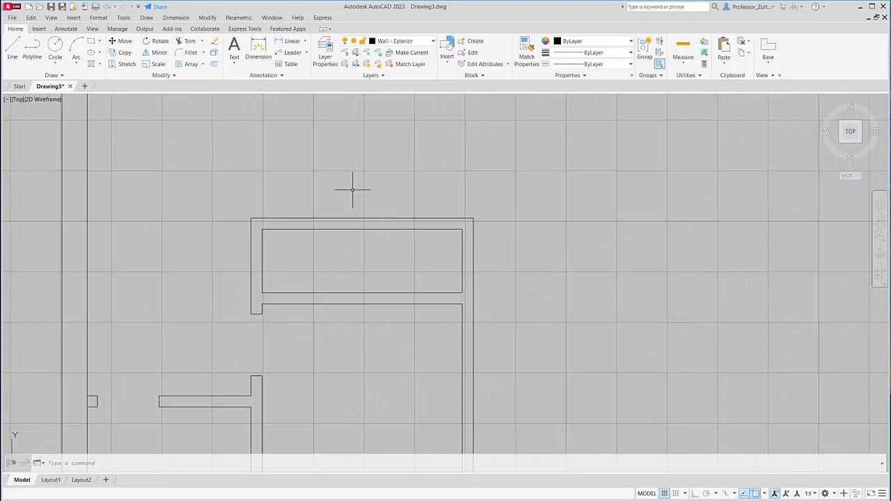
scroll(416, 264, "up", 2)
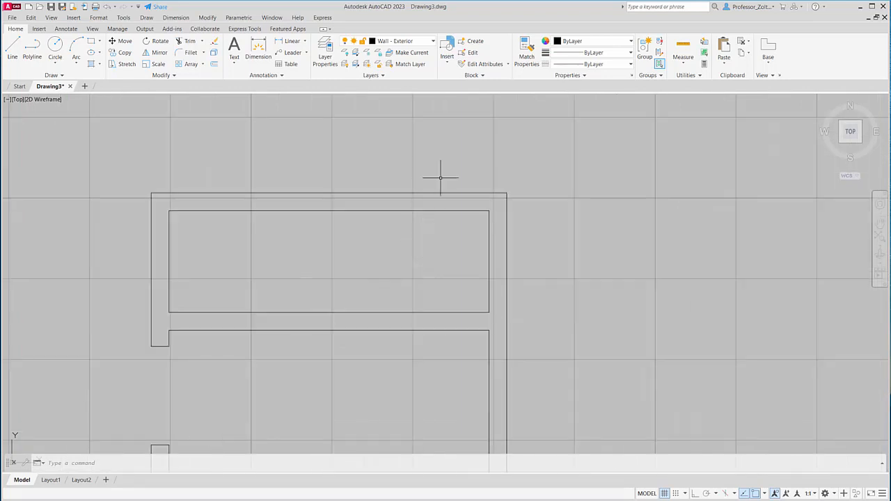
left_click(214, 64)
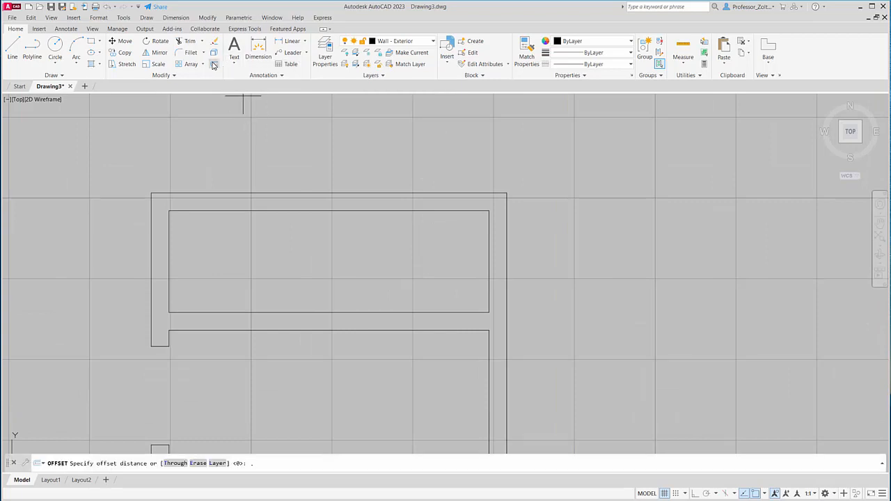
key("Return")
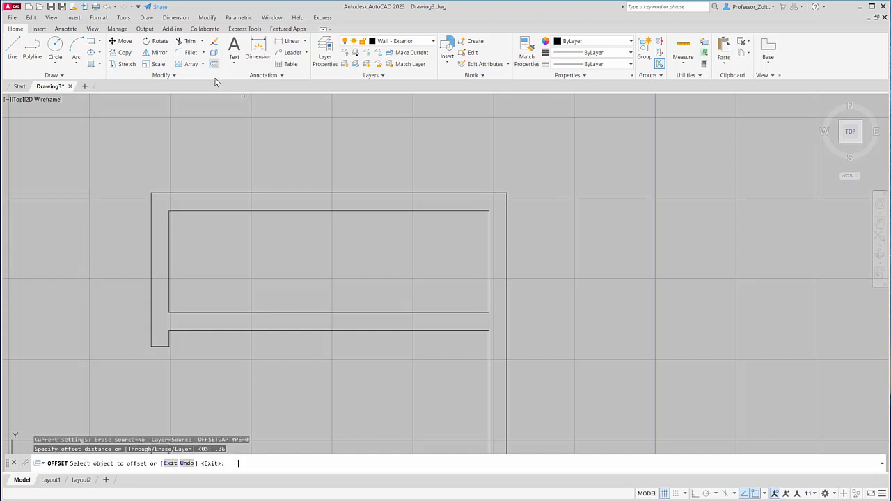
left_click(152, 204)
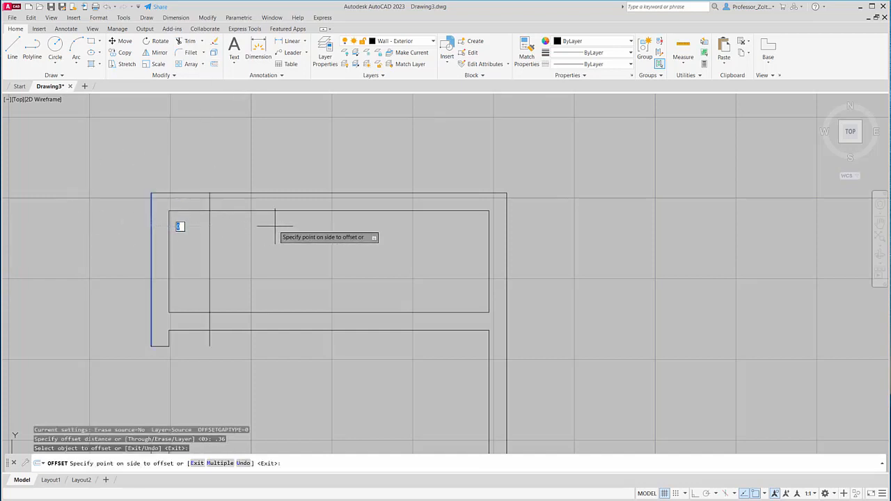
left_click(275, 226)
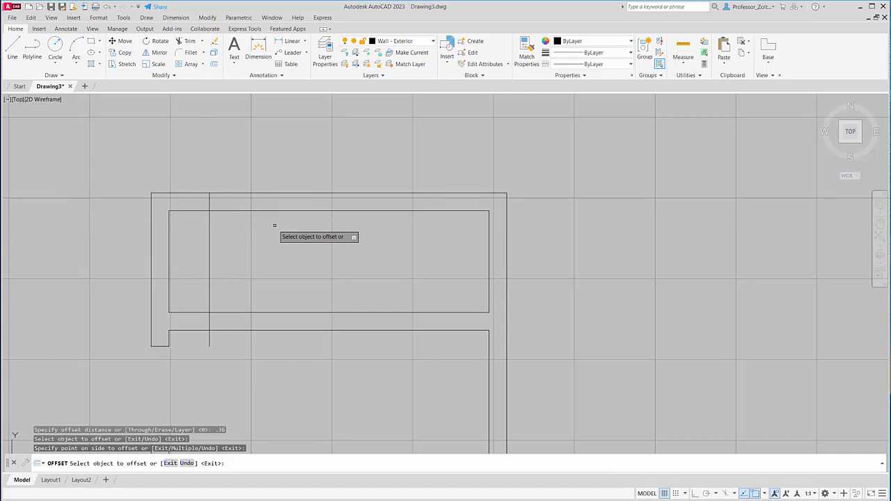
- Offset the closet's right outer wall line by .43 to the left for the other side of the opening
left_click(214, 64)
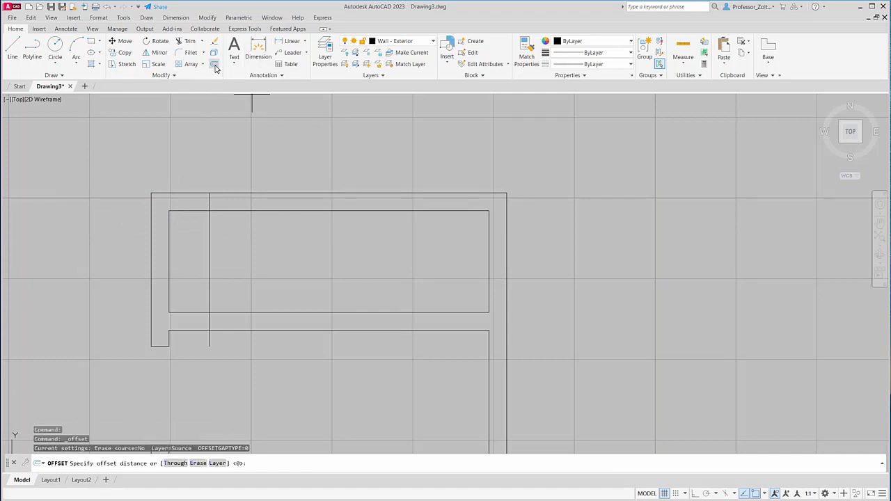
type(".43")
key("Return")
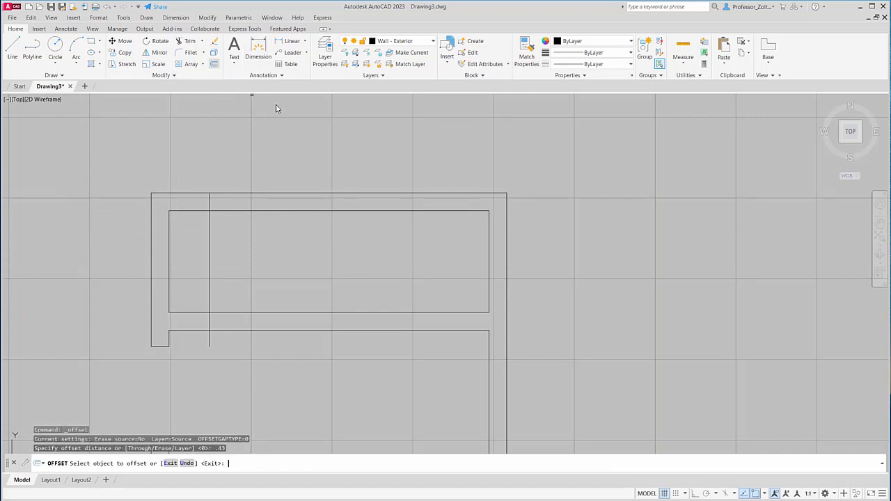
left_click(506, 218)
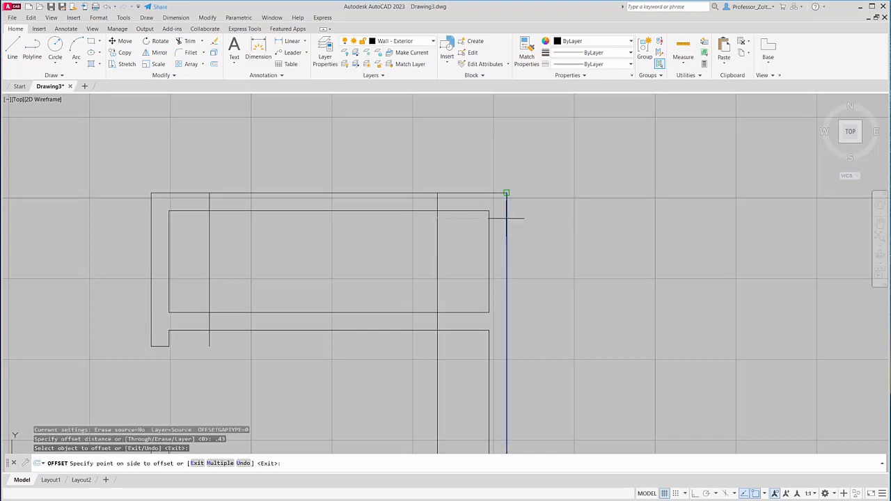
left_click(472, 222)
- Trim both offset lines inside the closet and cut the opening between them out of the closet's top wall
left_click(189, 41)
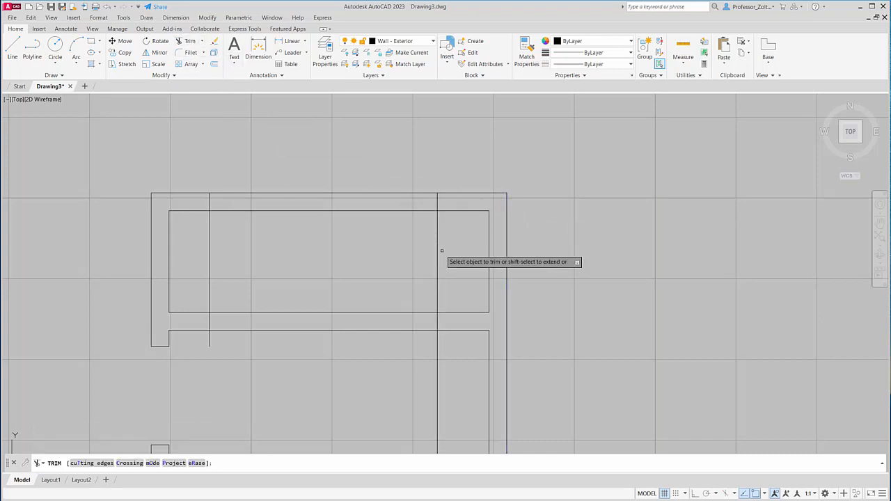
left_click(459, 265)
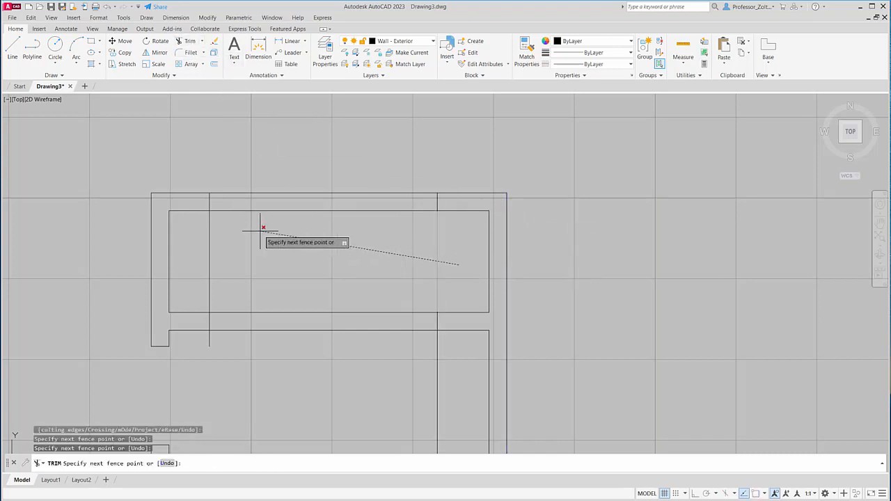
left_click(189, 226)
left_click(368, 232)
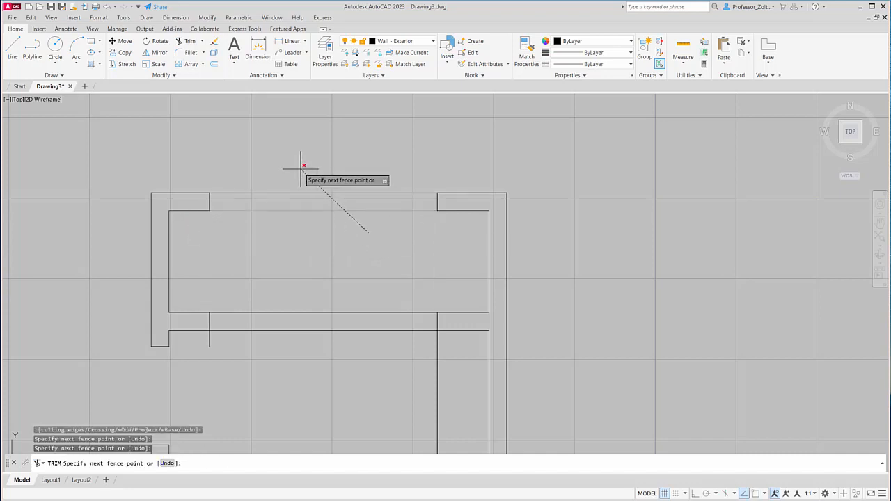
left_click(302, 168)
scroll(332, 262, "down", 4)
key("Escape")
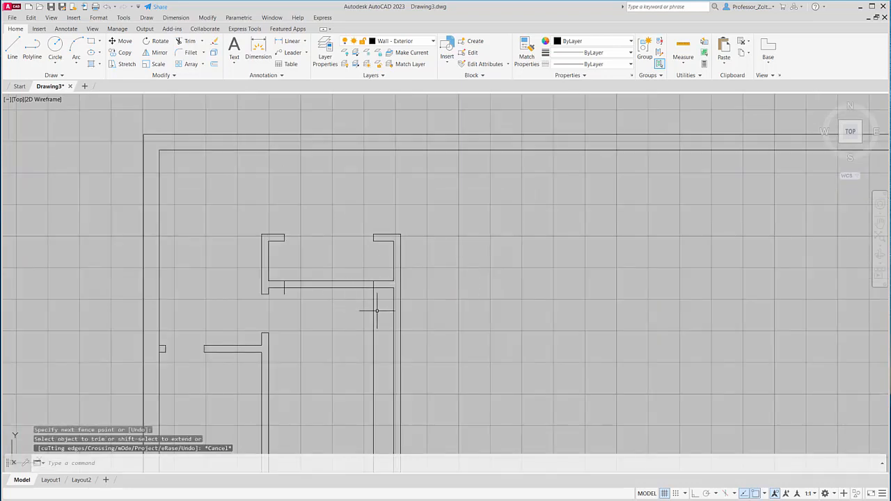
- Erase the remainders of the two offset lines crossing and running below the closet's lower wall
left_click(378, 304)
left_click(350, 351)
left_click(283, 285)
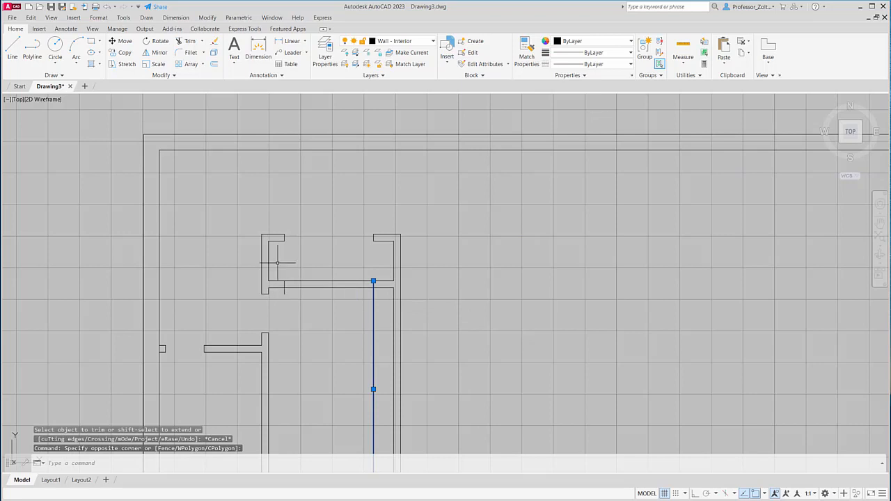
left_click(277, 264)
left_click(295, 302)
key("Delete")
scroll(327, 306, "down", 4)
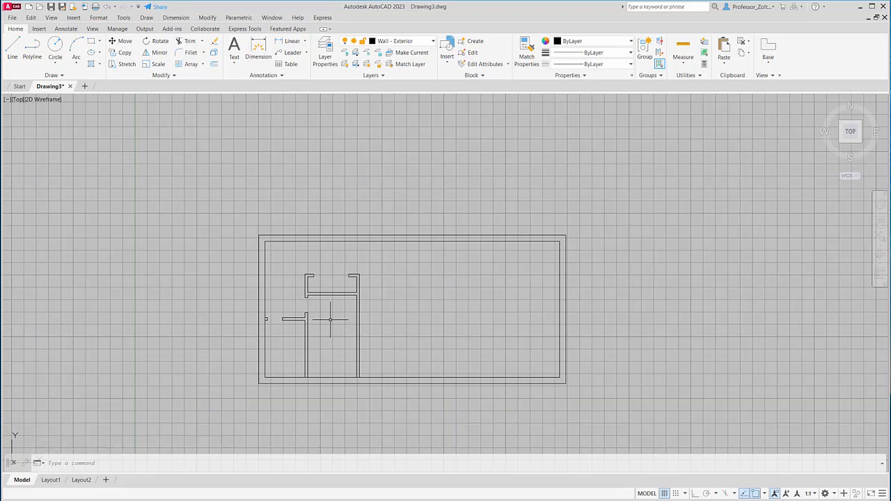
scroll(397, 364, "up", 4)
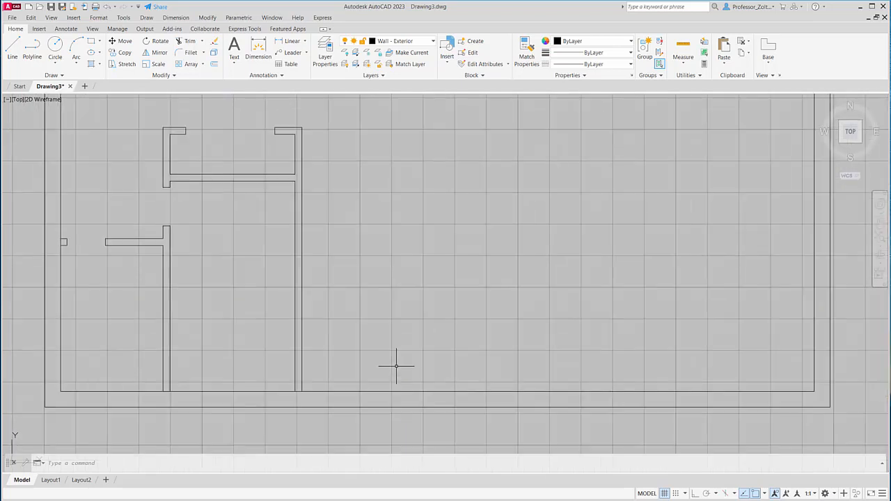
scroll(394, 364, "down", 2)
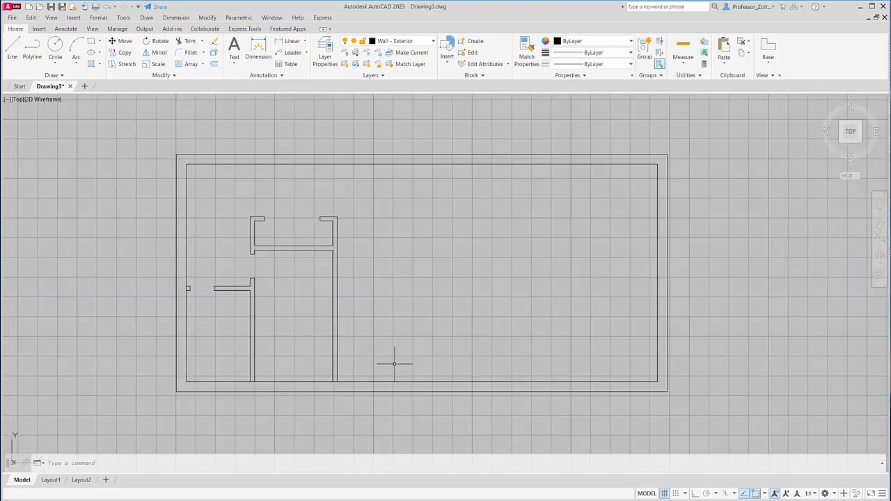